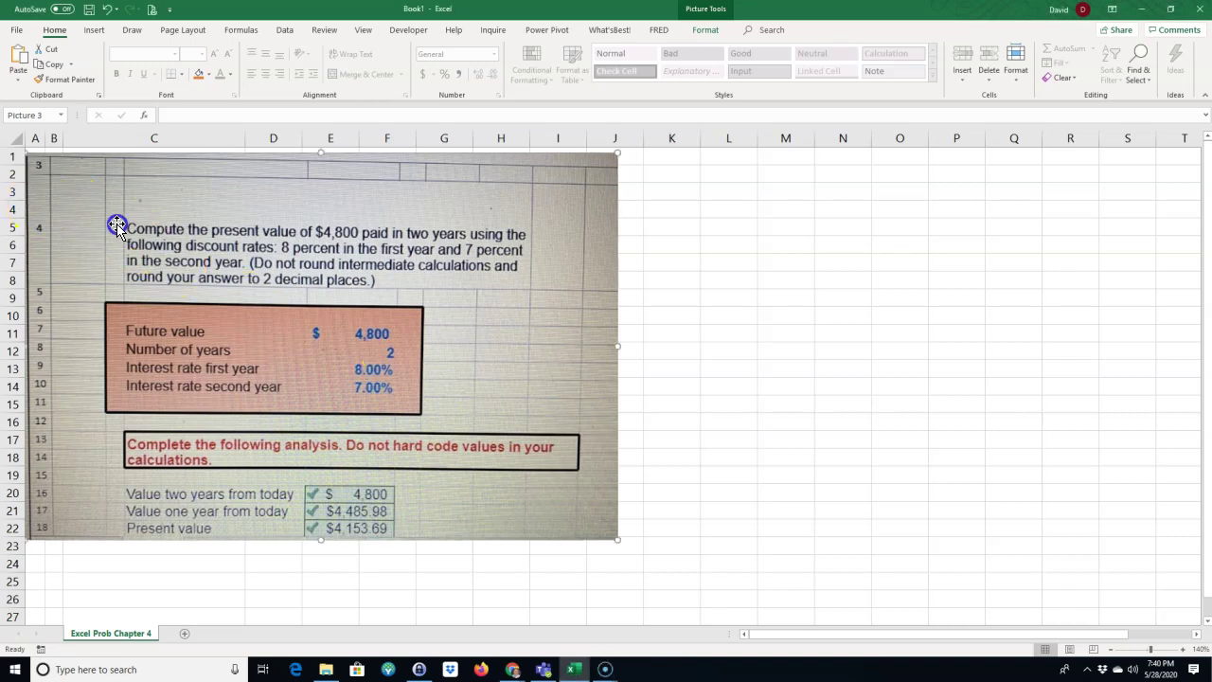
Move the full problem picture off the input data so it starts around column J beside the worksheet problem
drag(40, 208, 613, 211)
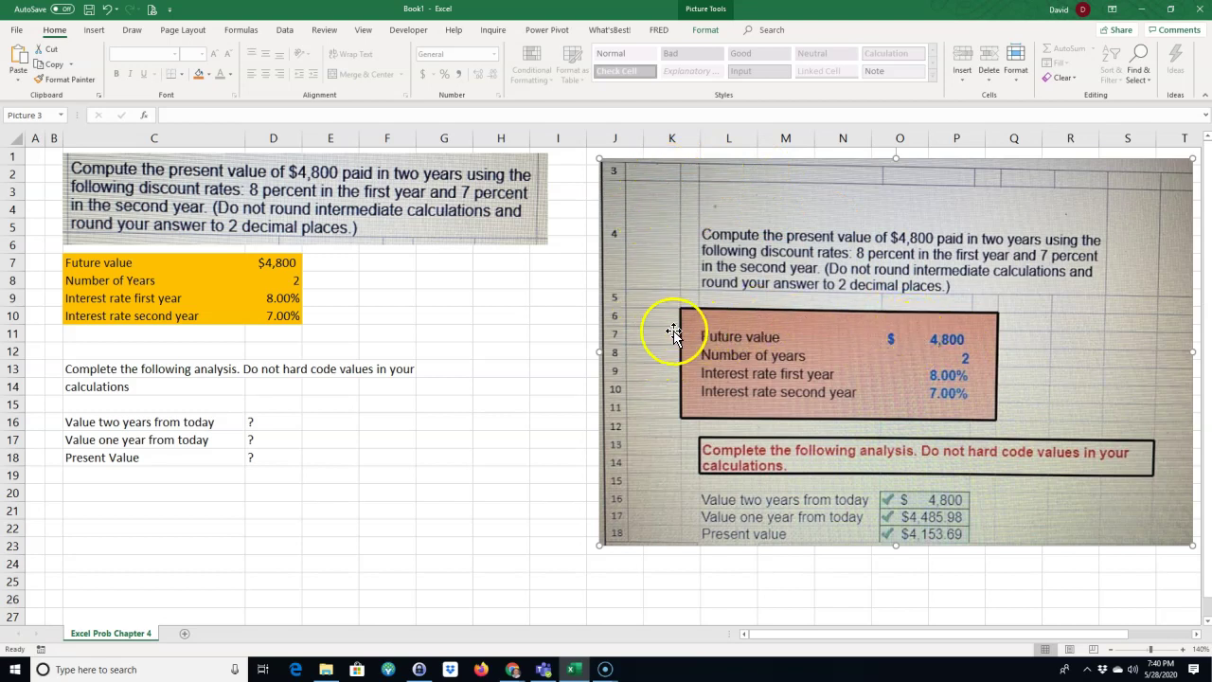
click(281, 268)
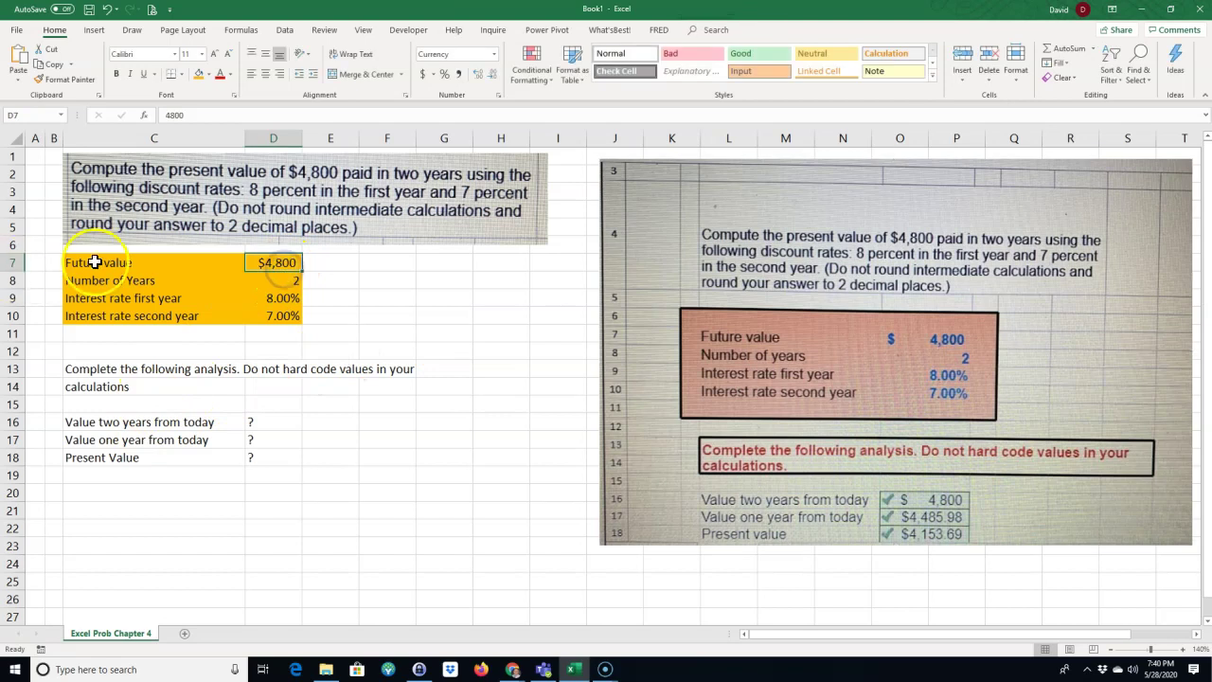
click(284, 281)
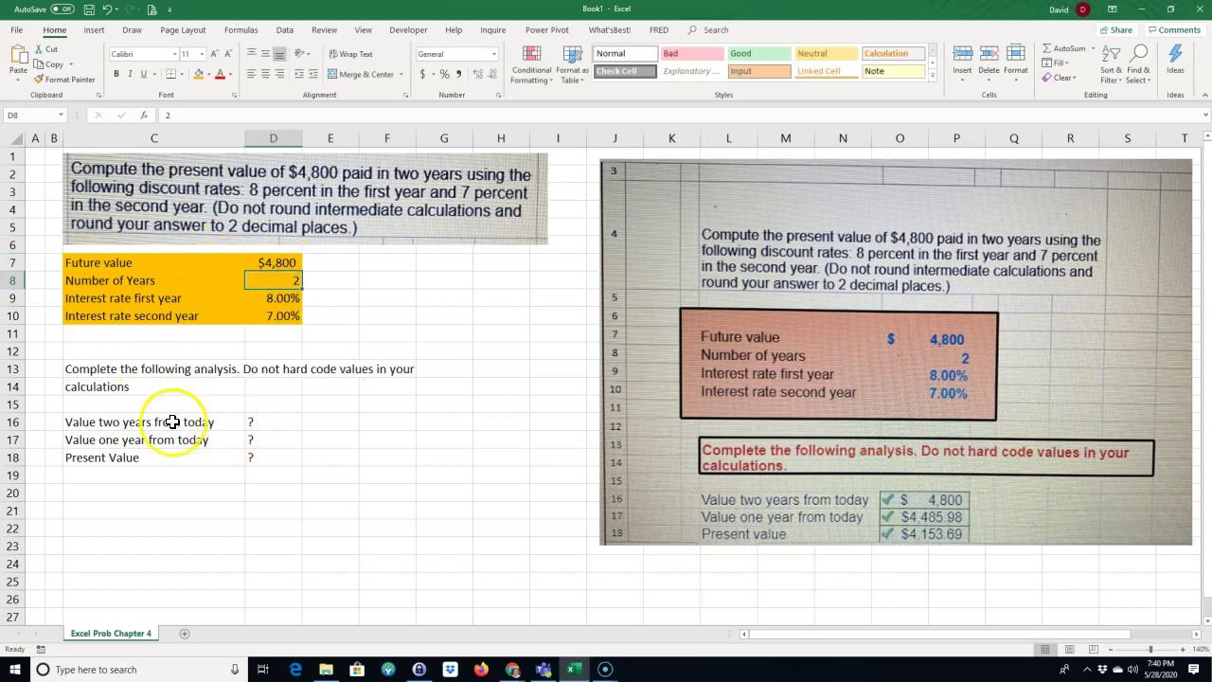
drag(650, 290, 624, 278)
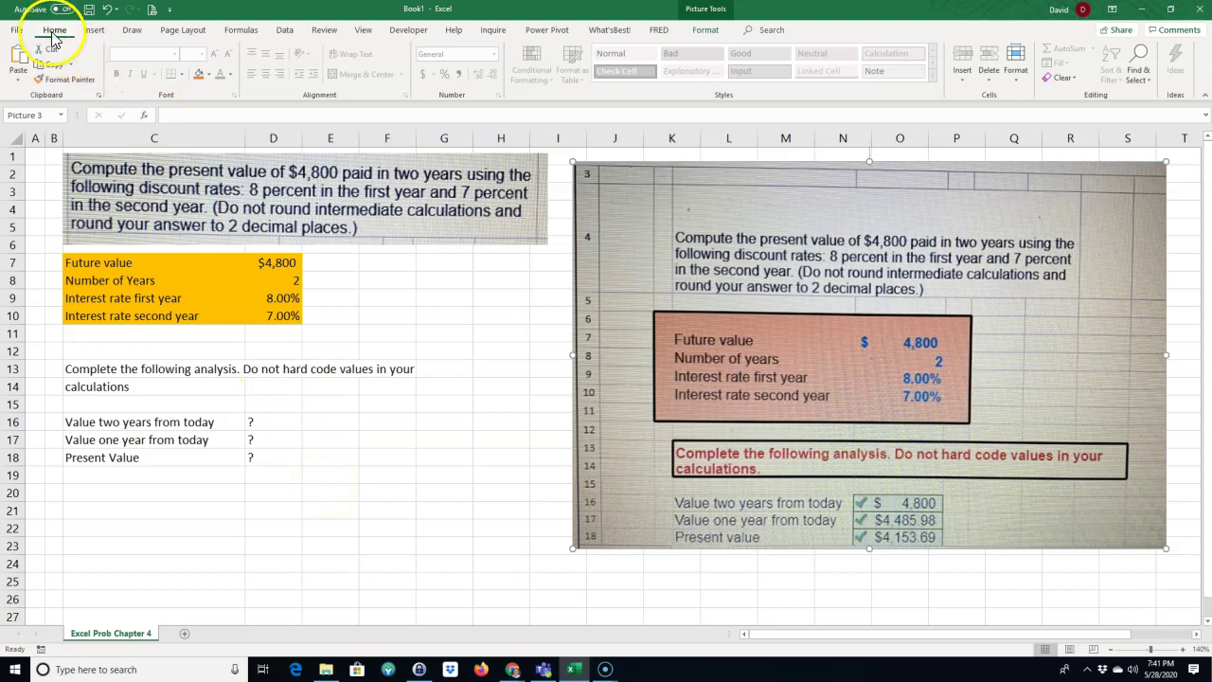
Choose the medium solid line style for drawn borders and move the large problem picture further right, beyond column T
click(184, 76)
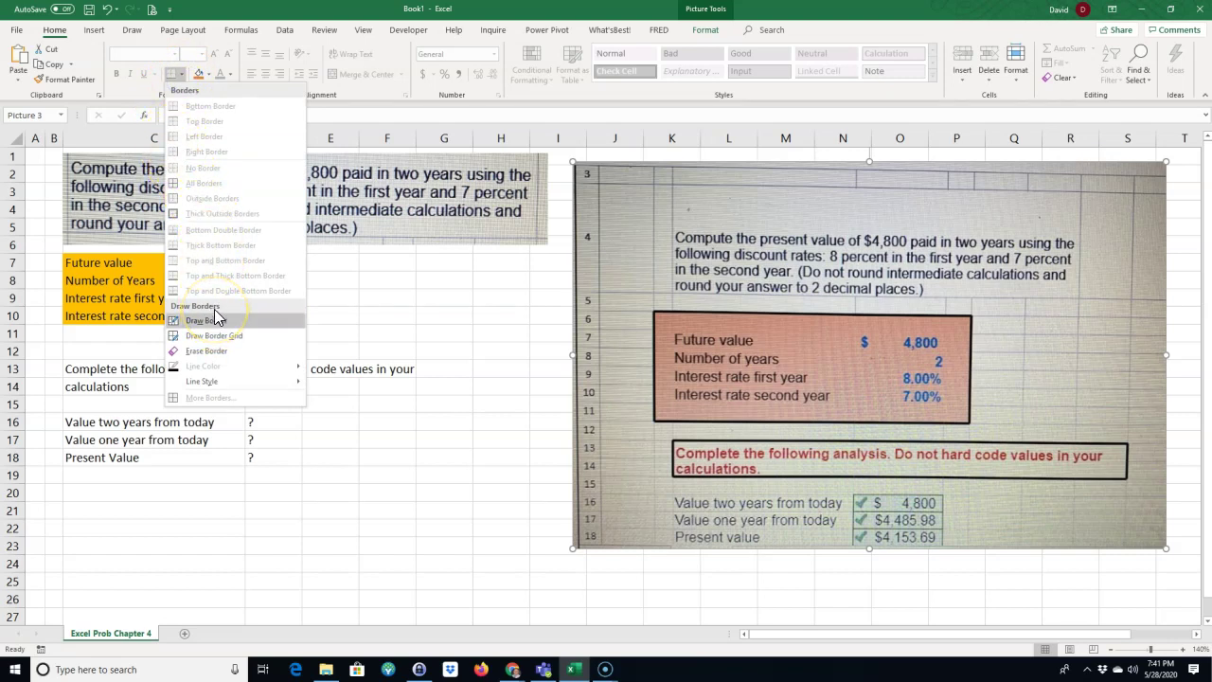
mouse_move(205, 381)
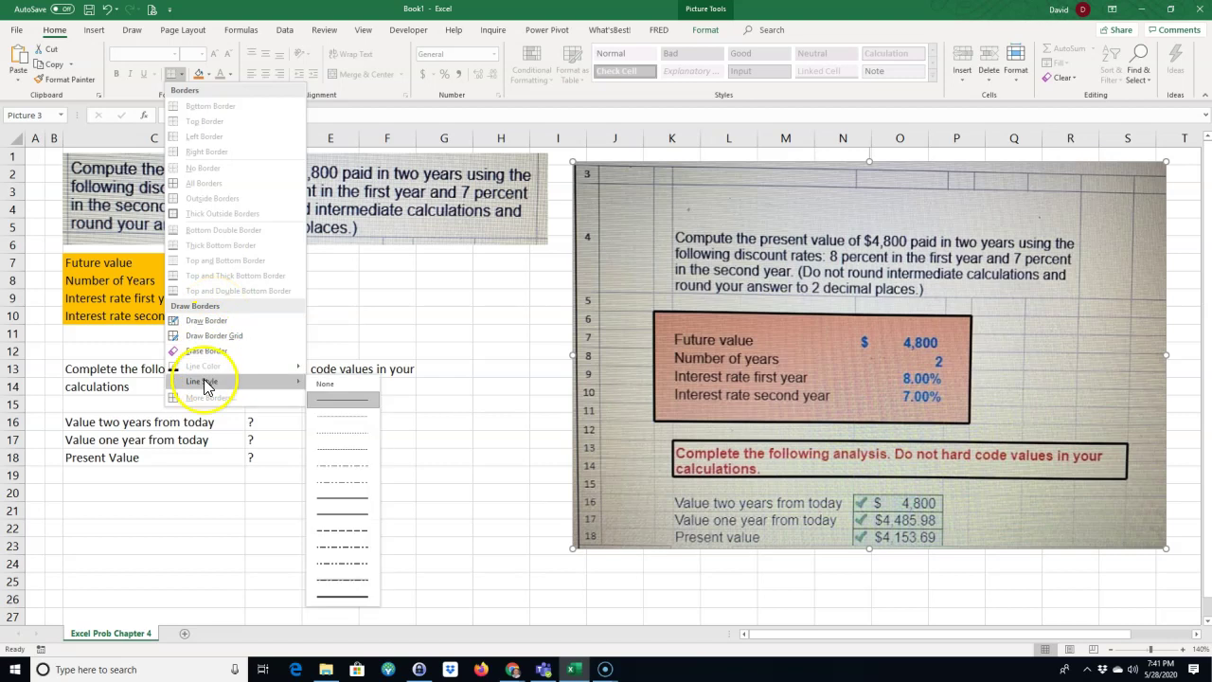
click(350, 519)
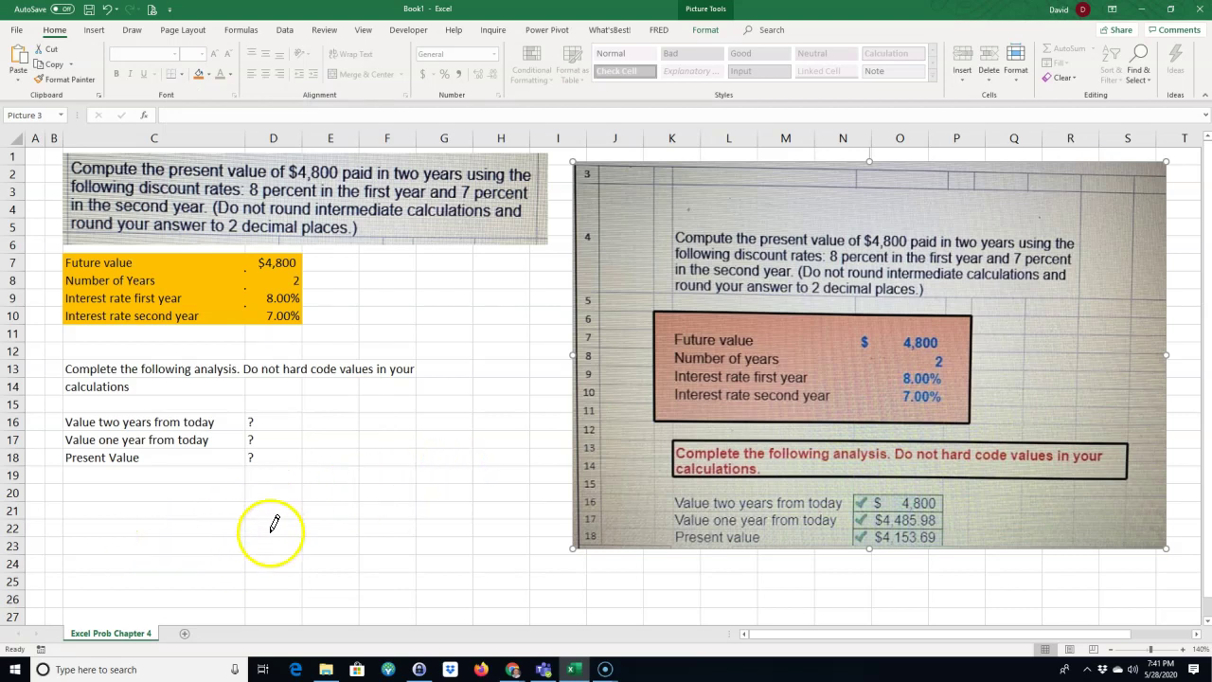
drag(622, 198, 1199, 195)
drag(882, 634, 646, 629)
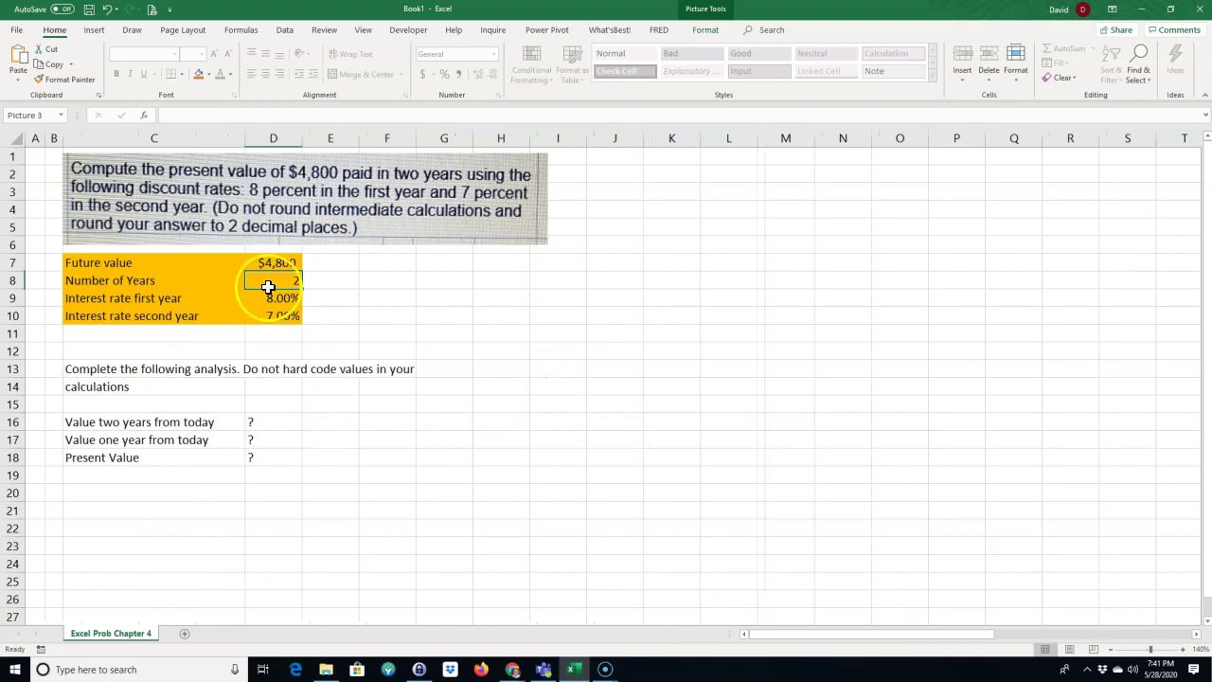
Draw a timeline border under I15:J15, with a vertical end mark above at J14:J15 and one below at I16:I17
click(178, 76)
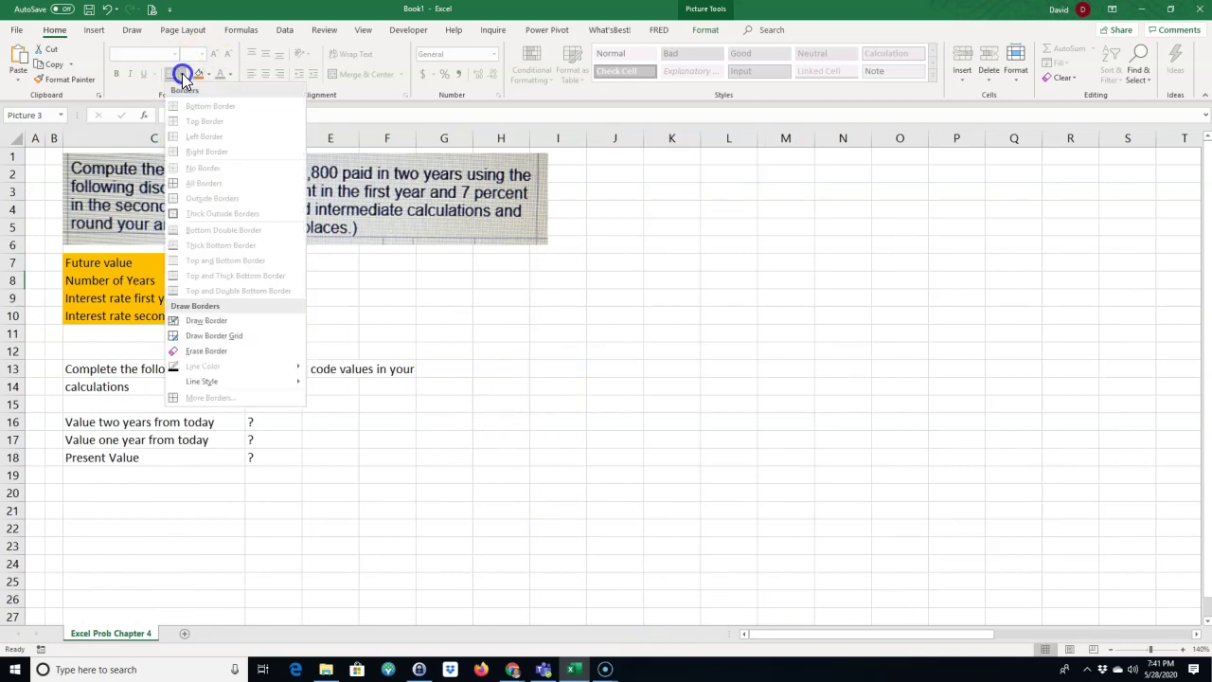
click(198, 320)
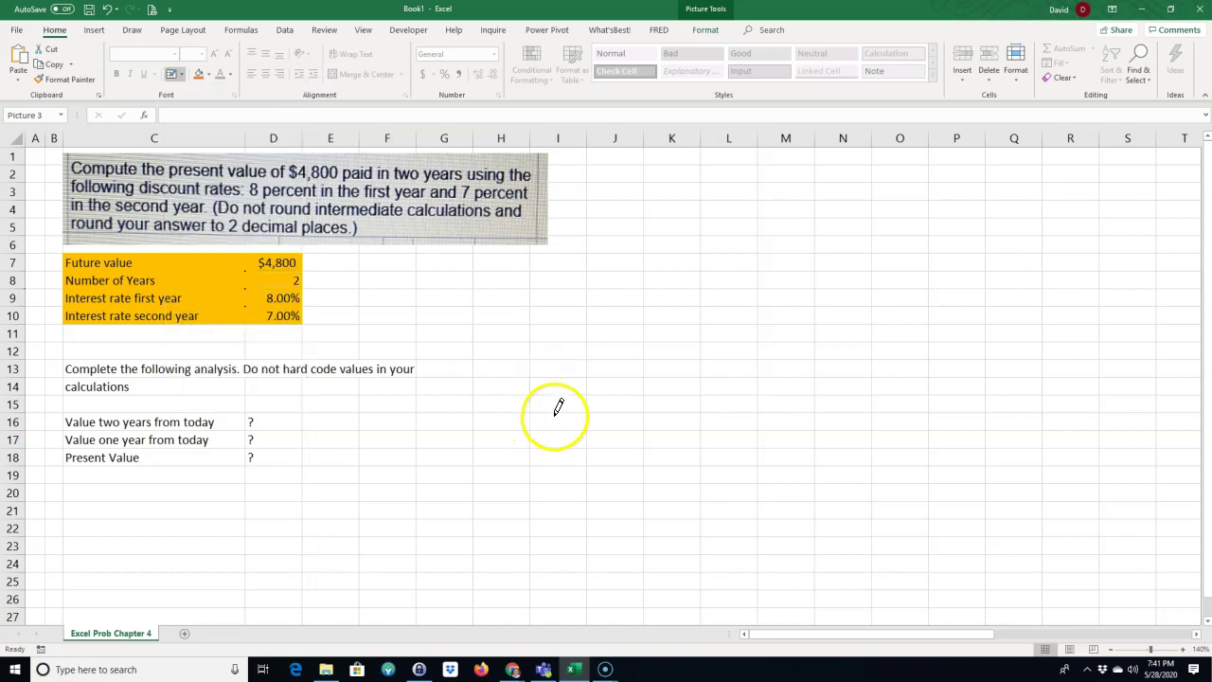
drag(553, 413, 645, 404)
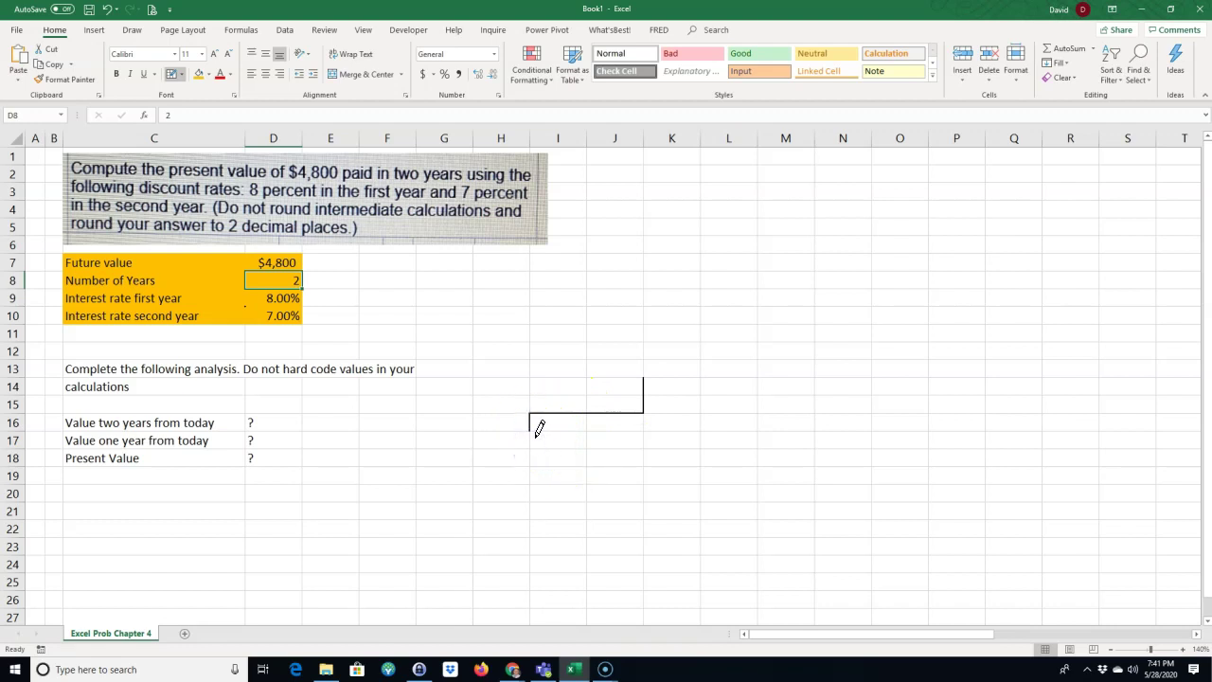
key(Escape)
Enter the period labels 0 in H15 and 1 in I15
click(503, 406)
text(0)
key(Tab)
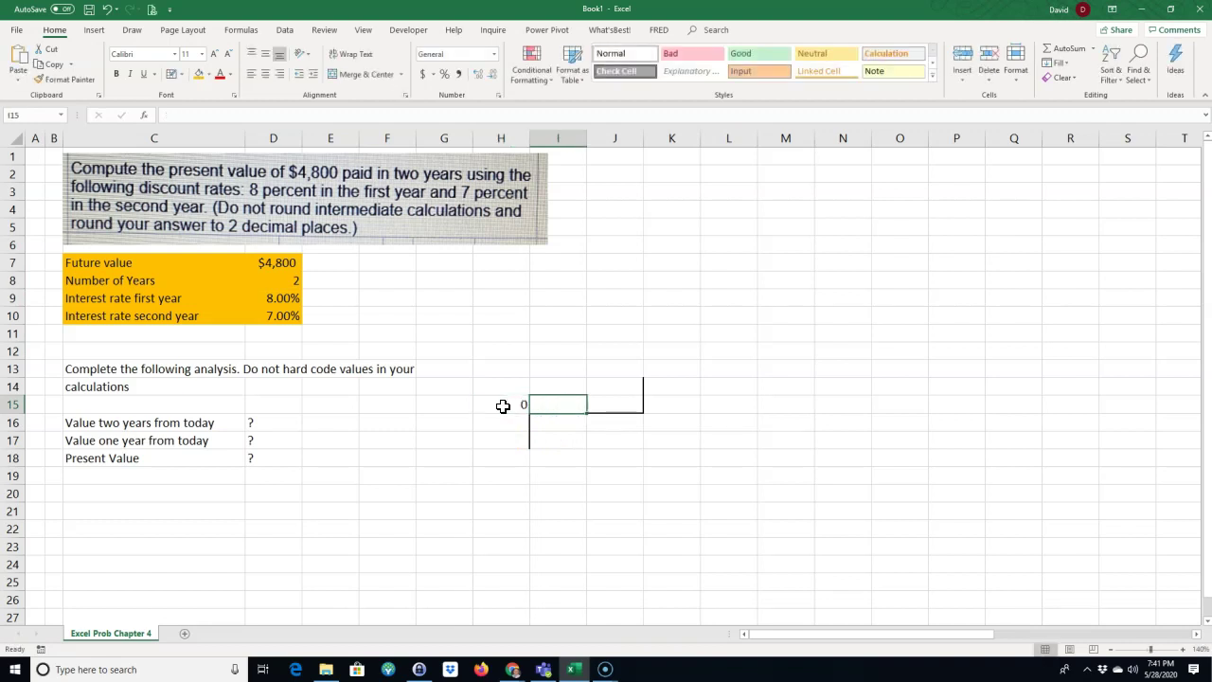
text(1)
key(Tab)
key(Tab)
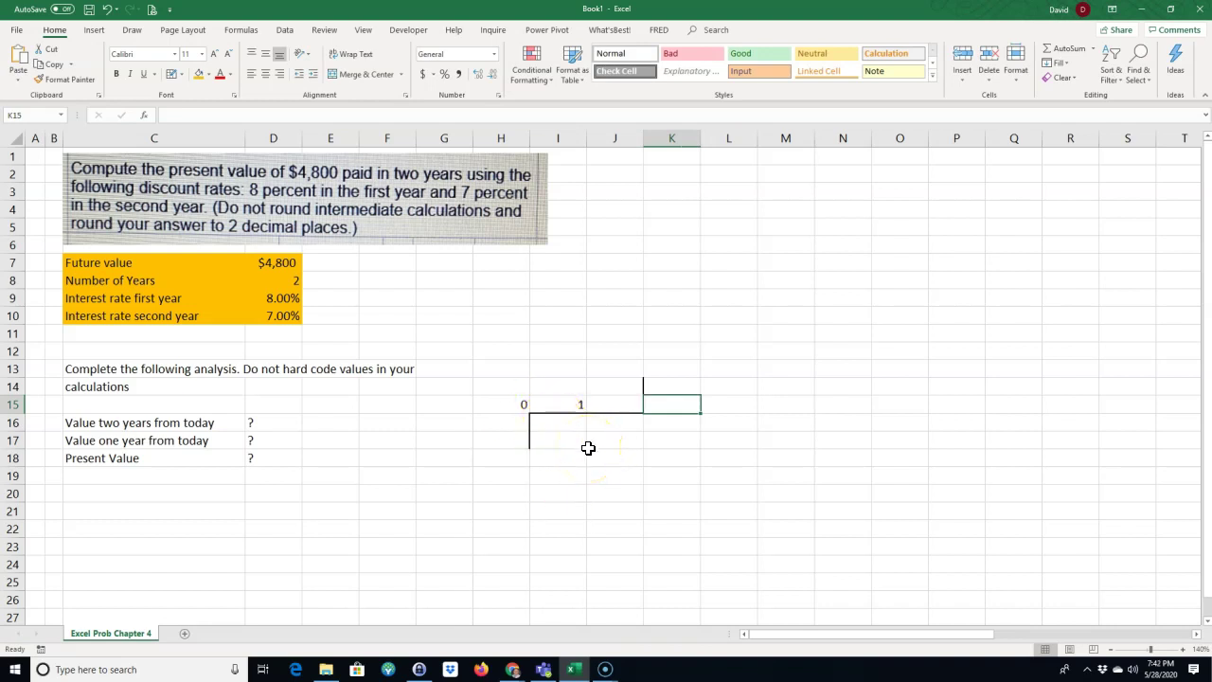
Undo the period labels and the vertical end marks, keeping only the timeline's horizontal line
key(ctrl+z)
key(ctrl+z)
key(ctrl+z)
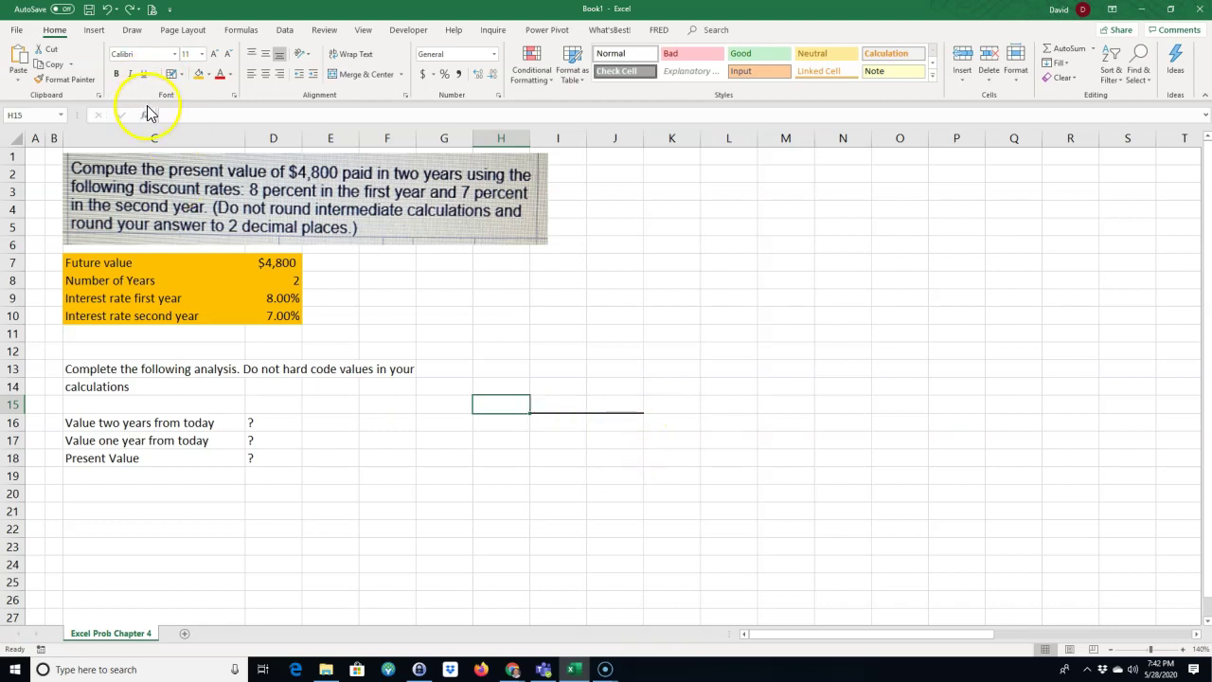
Draw vertical borders down the right edge of J16:J17 and up the left edge of I14:I15 at the timeline's ends
click(171, 75)
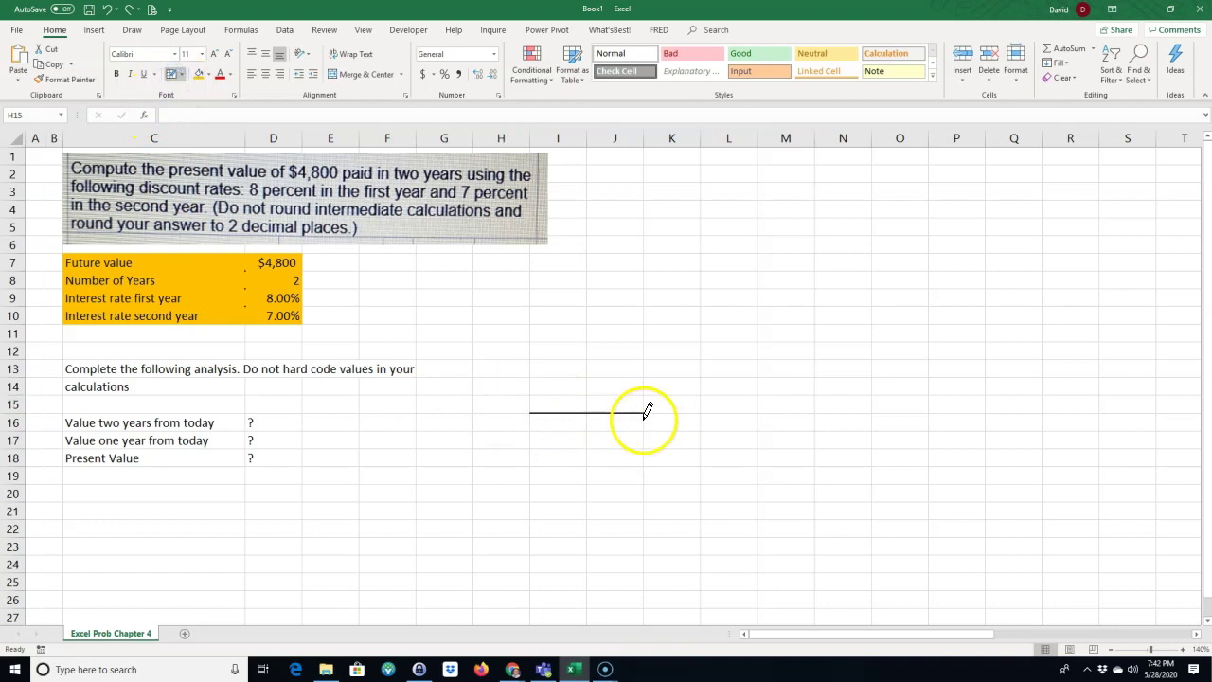
drag(647, 414, 647, 427)
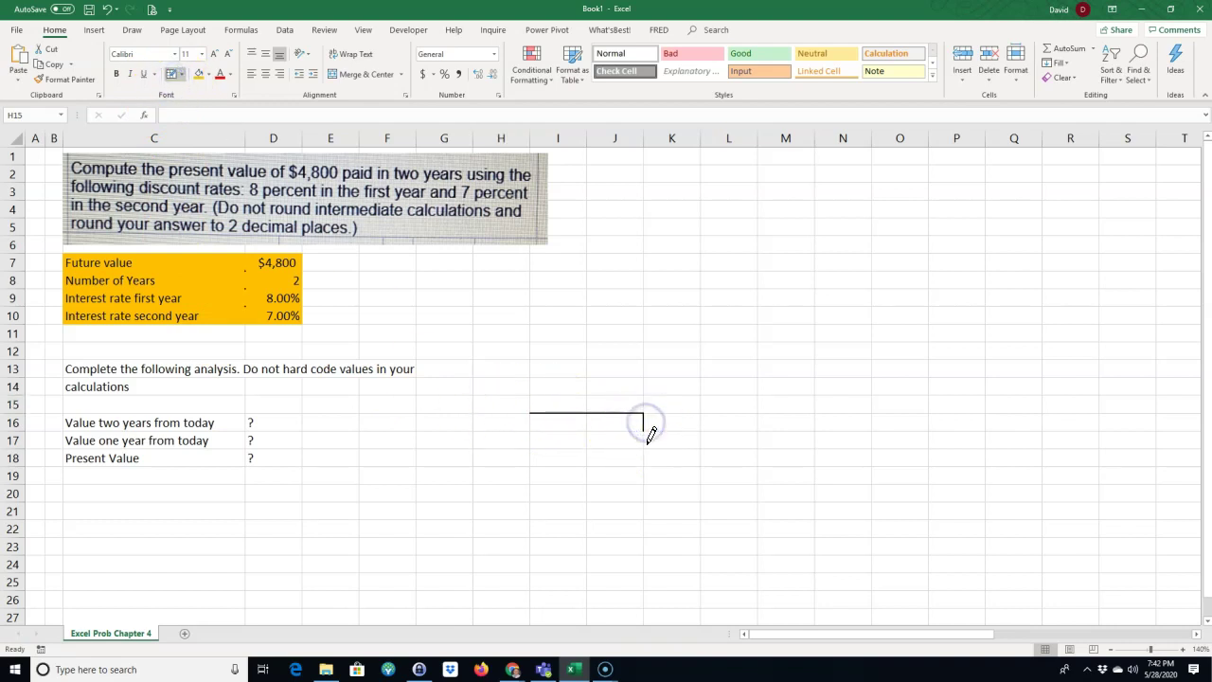
drag(532, 405, 535, 379)
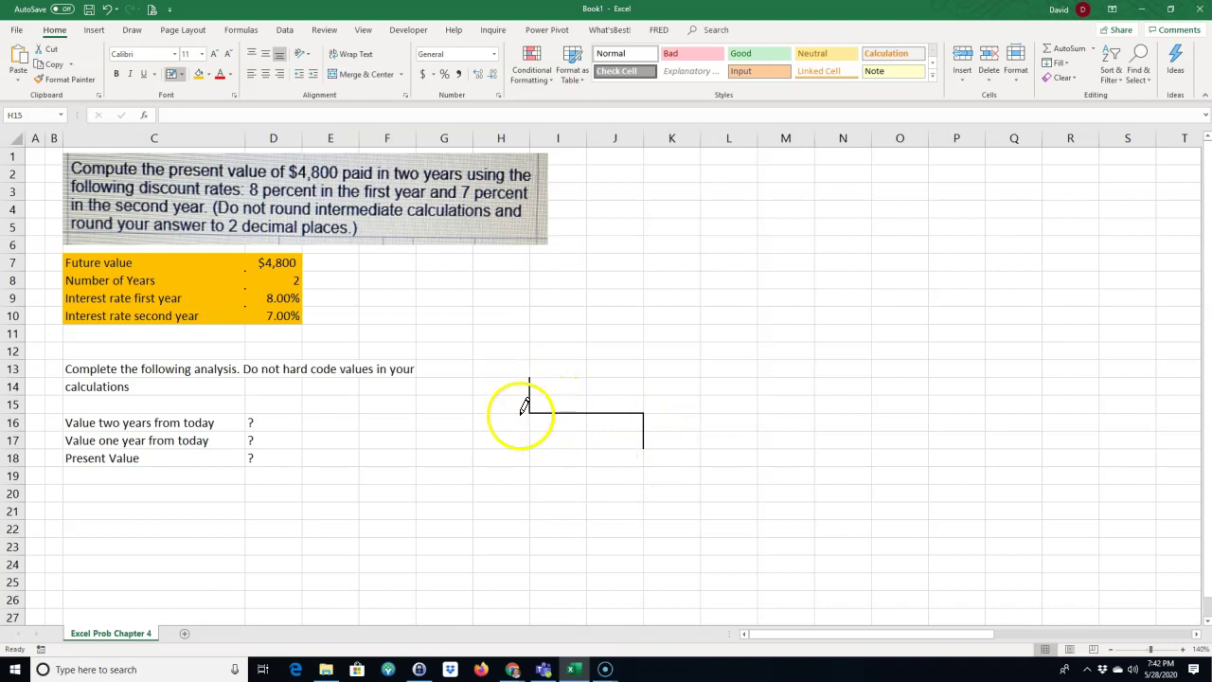
key(Escape)
Link K18 to the future value in D7 as the cash flow at the end of the timeline
click(660, 457)
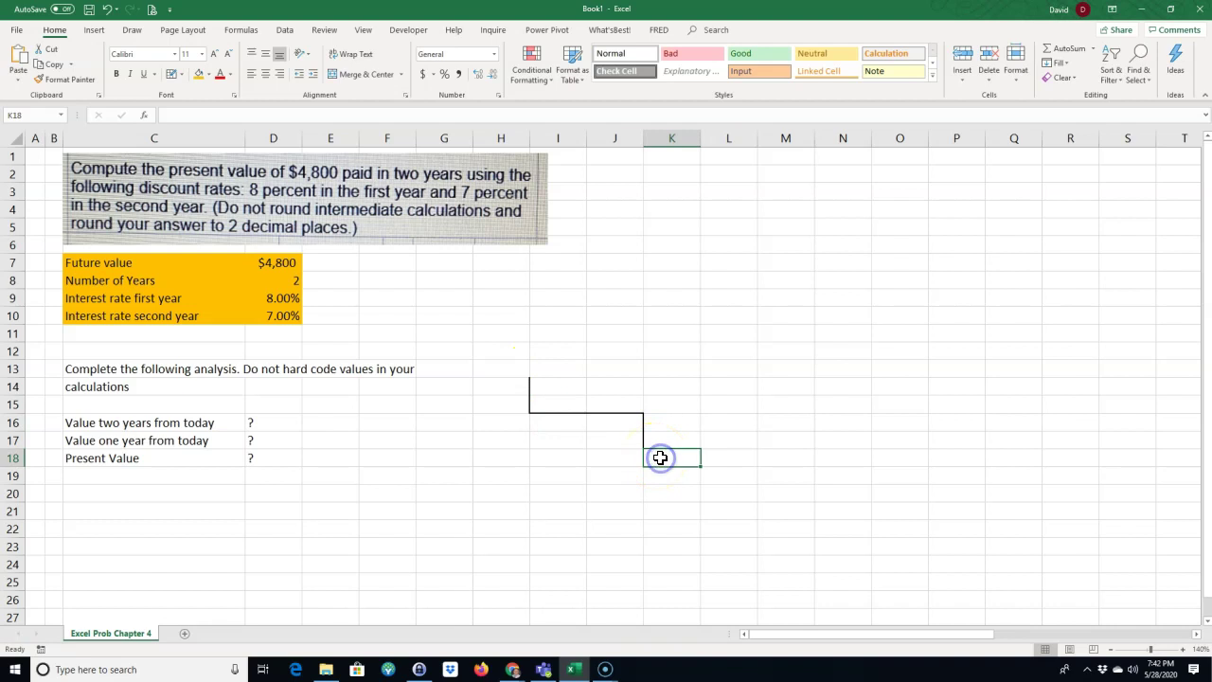
text(=)
click(282, 265)
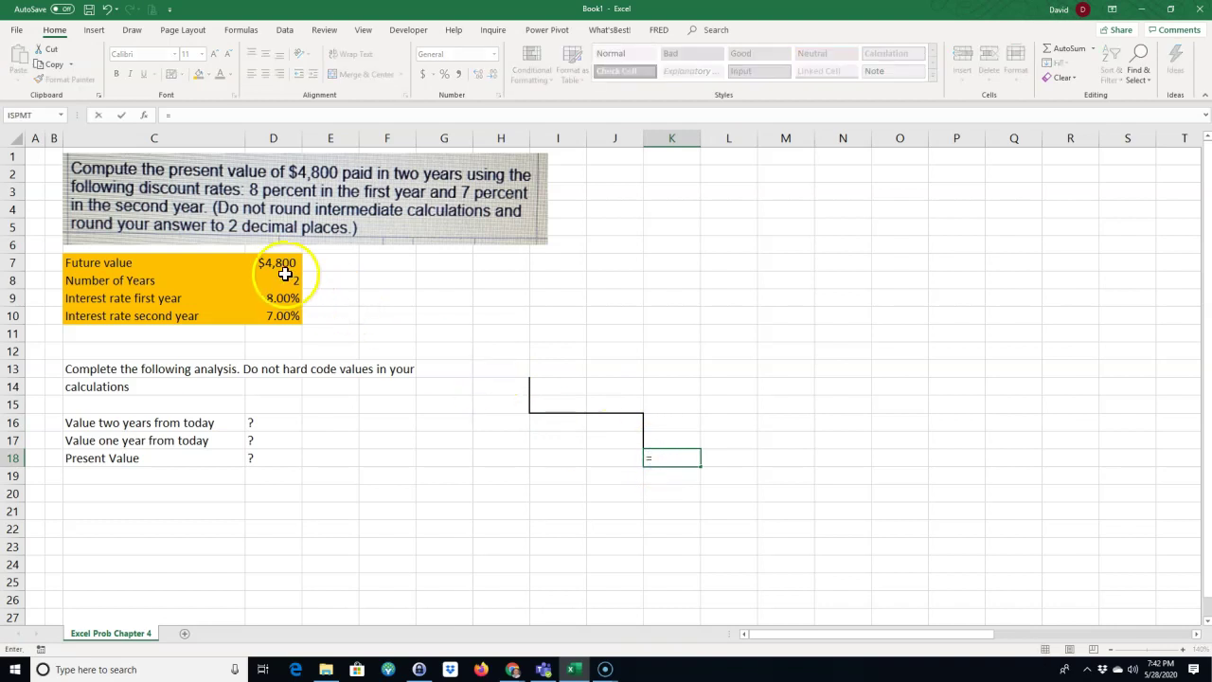
key(Return)
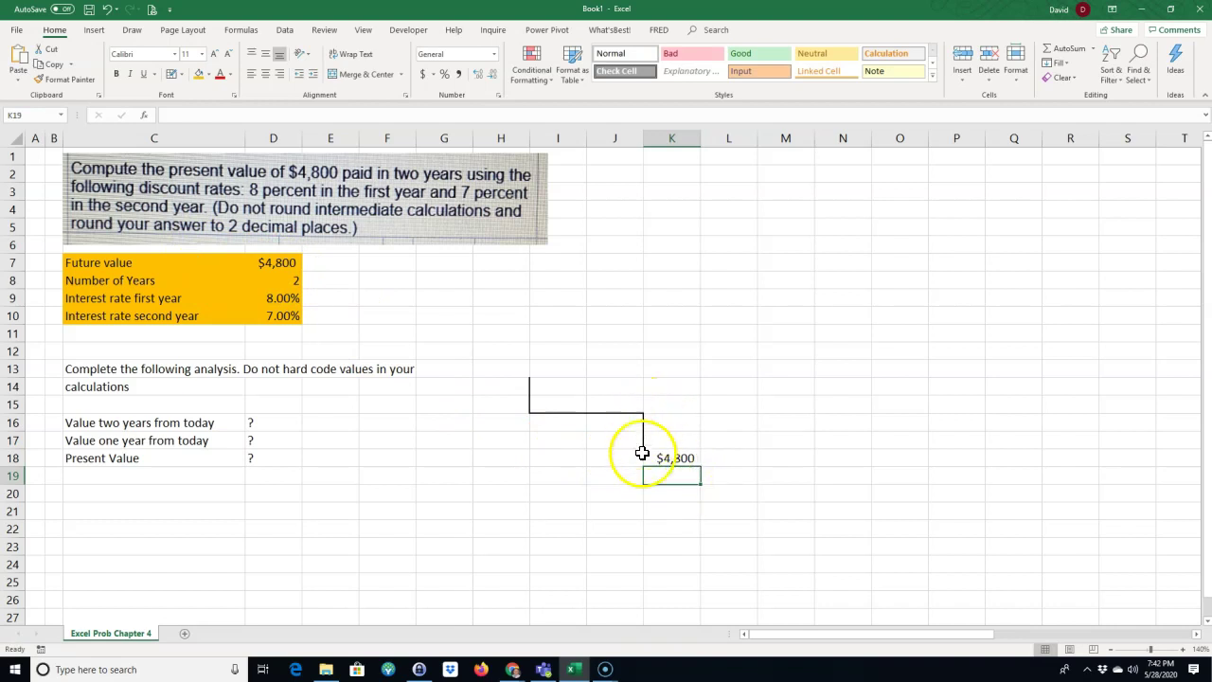
Enter the label pv in H13 and a question mark in I13 above the start of the timeline
click(500, 366)
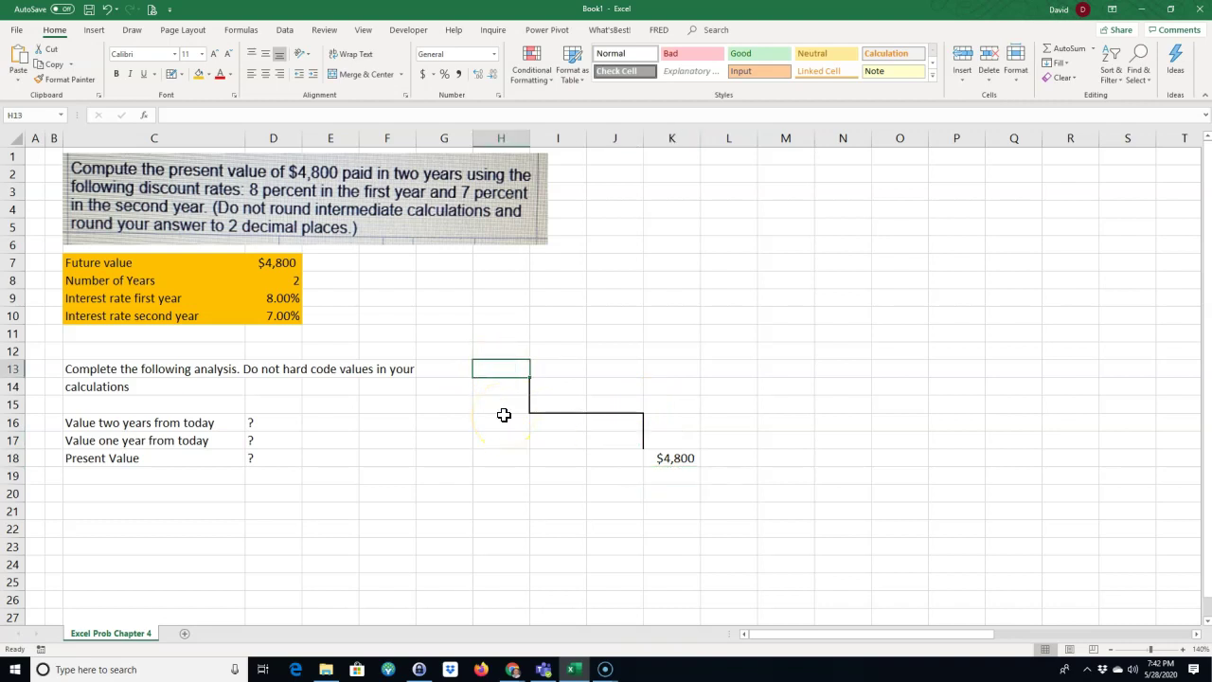
key(Caps_Lock)
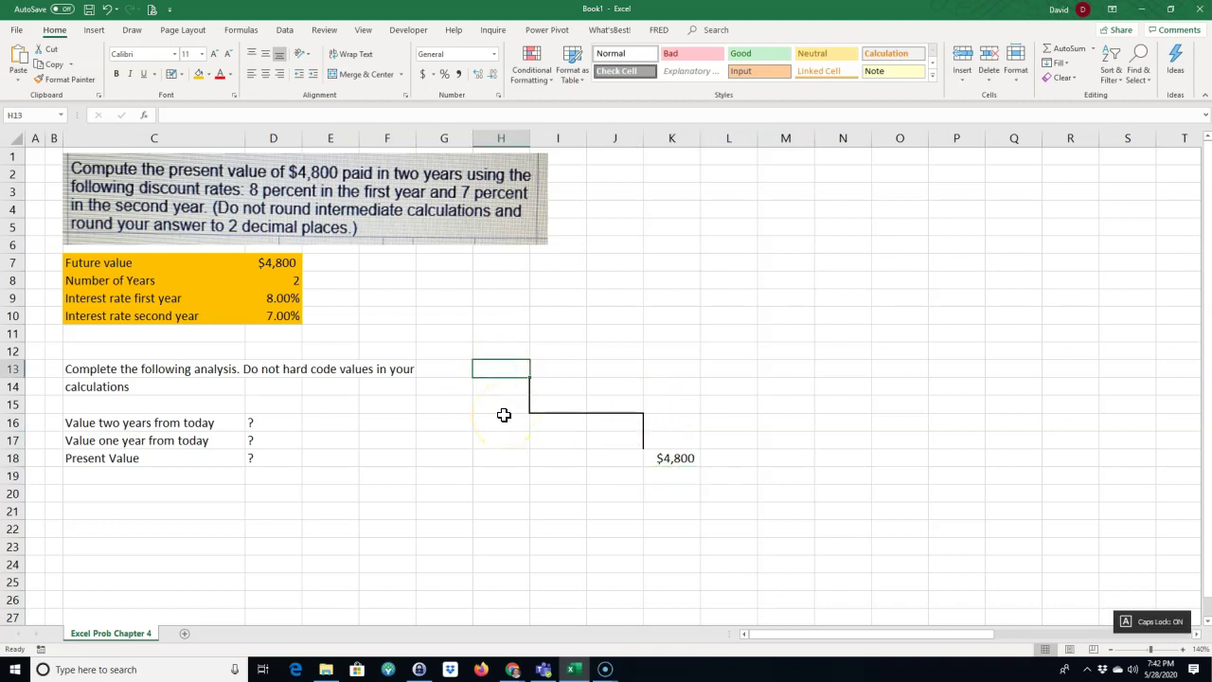
text(p)
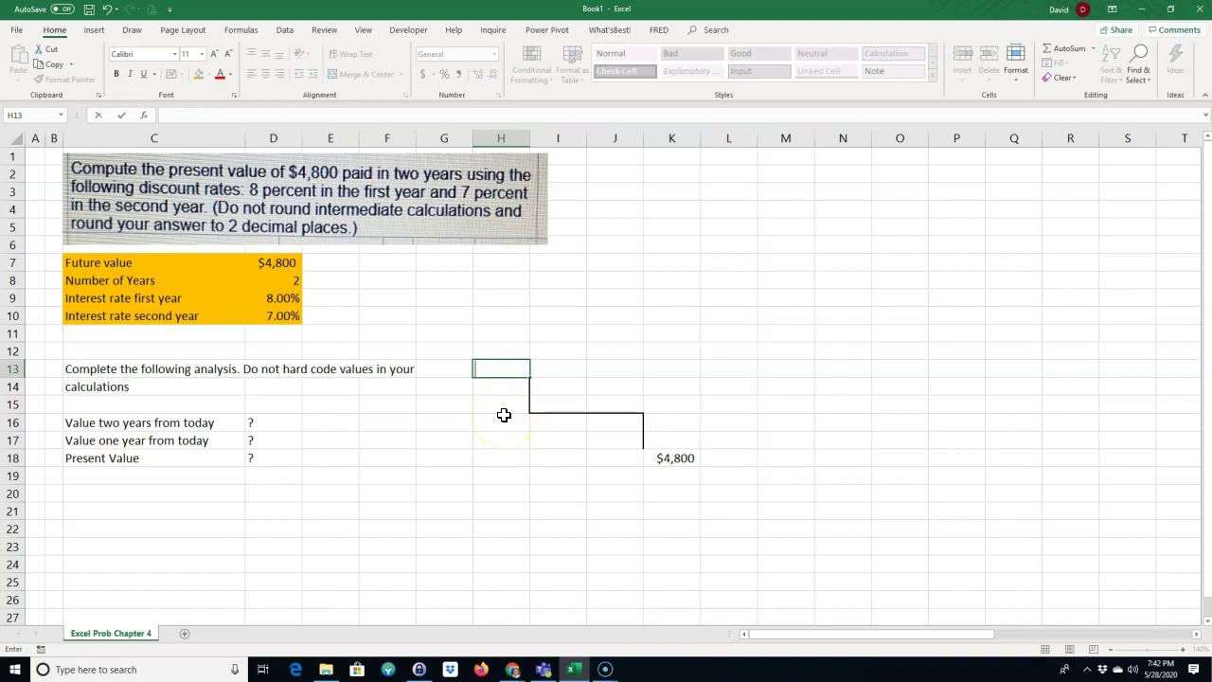
text(v)
key(Tab)
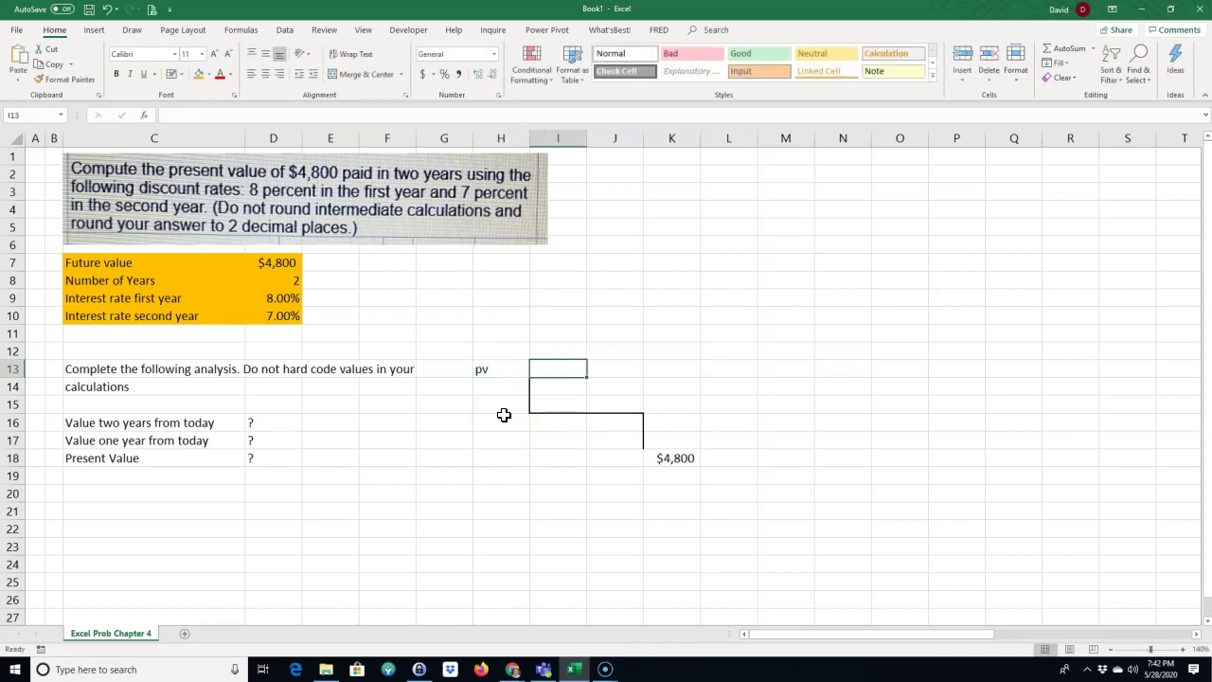
text(?)
key(Return)
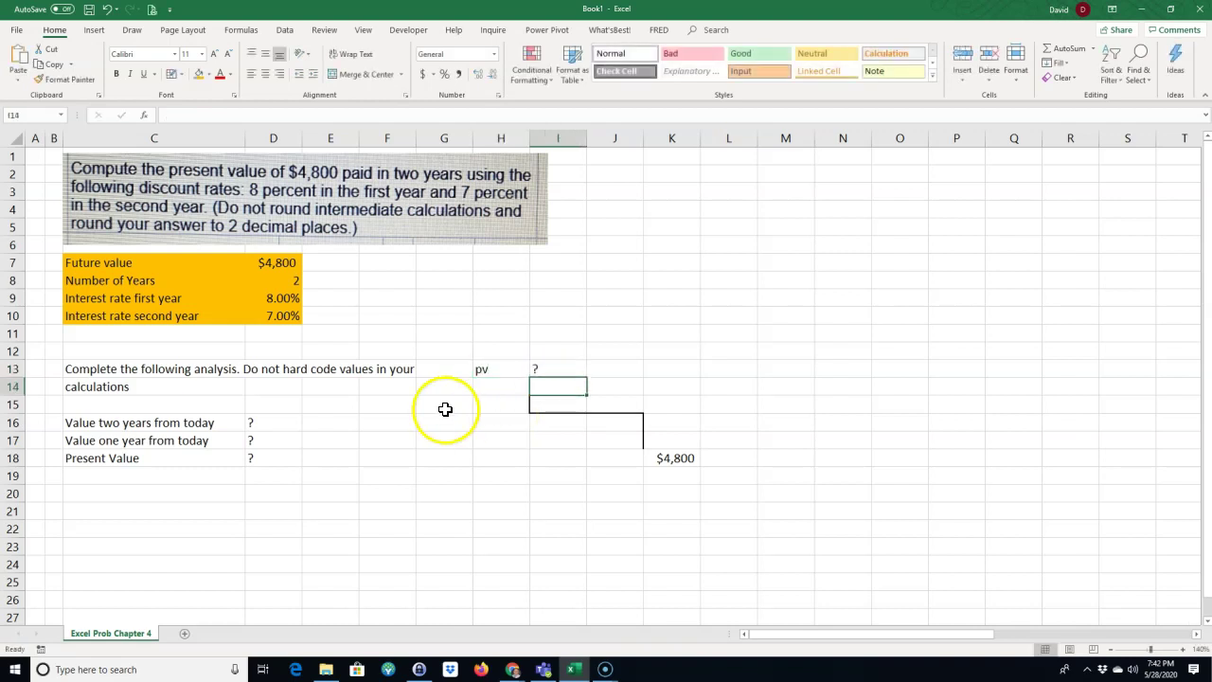
Replace the label in H13 with uppercase PV
click(509, 366)
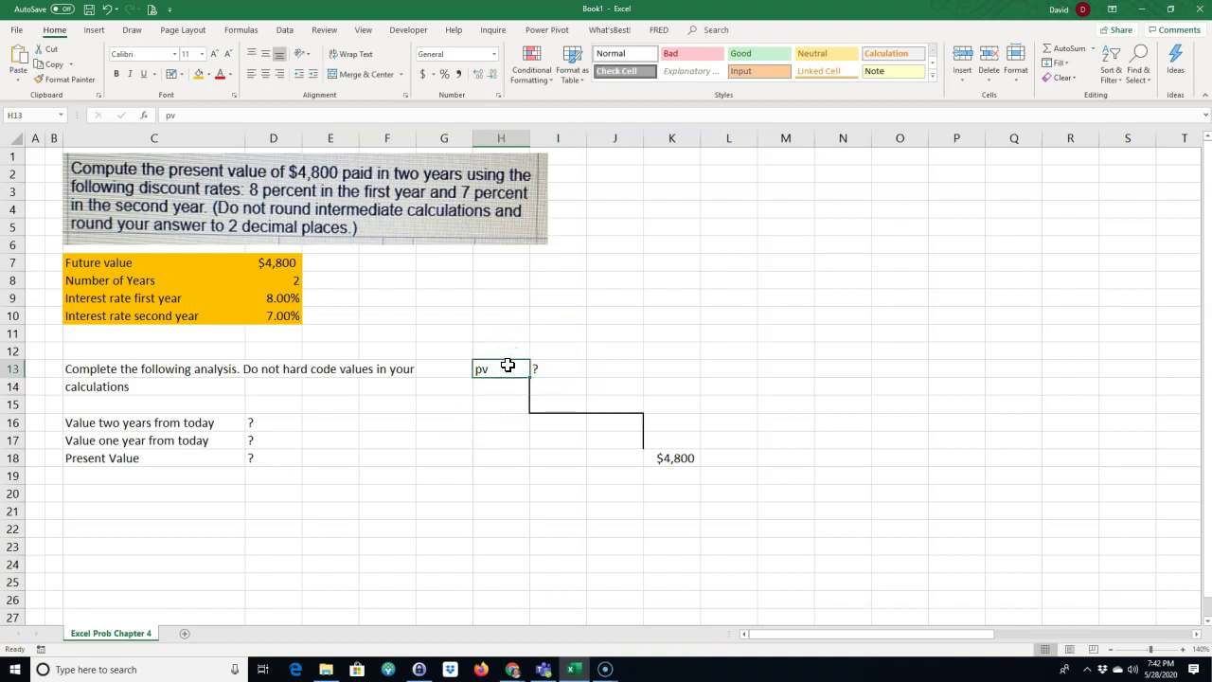
key(Caps_Lock)
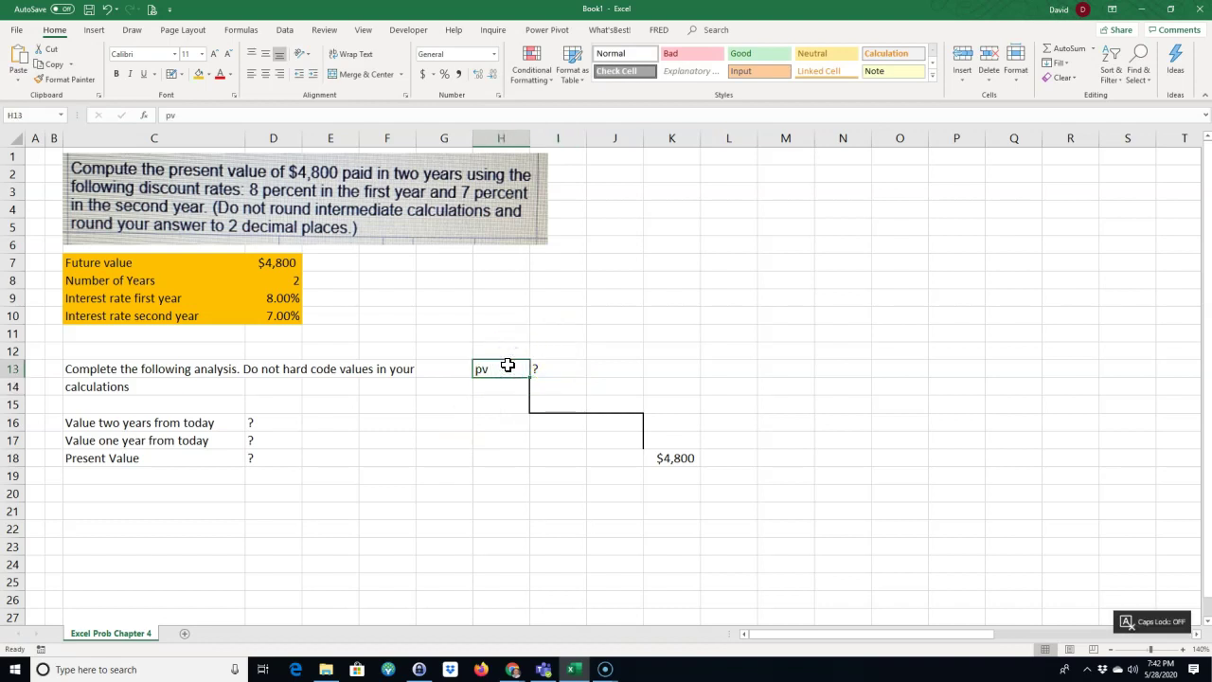
text(pv)
key(Return)
Enter the period numbers 0, 1 and 2 in H15, I15 and J15 along the timeline
click(505, 403)
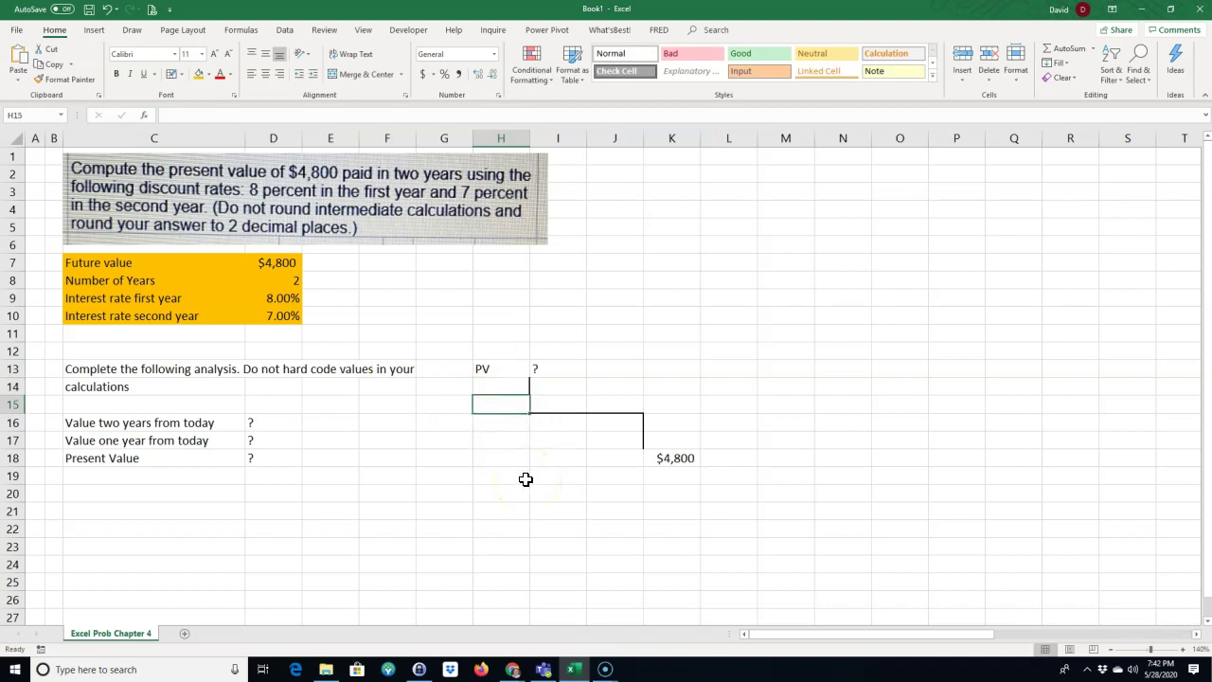
text(0)
key(Tab)
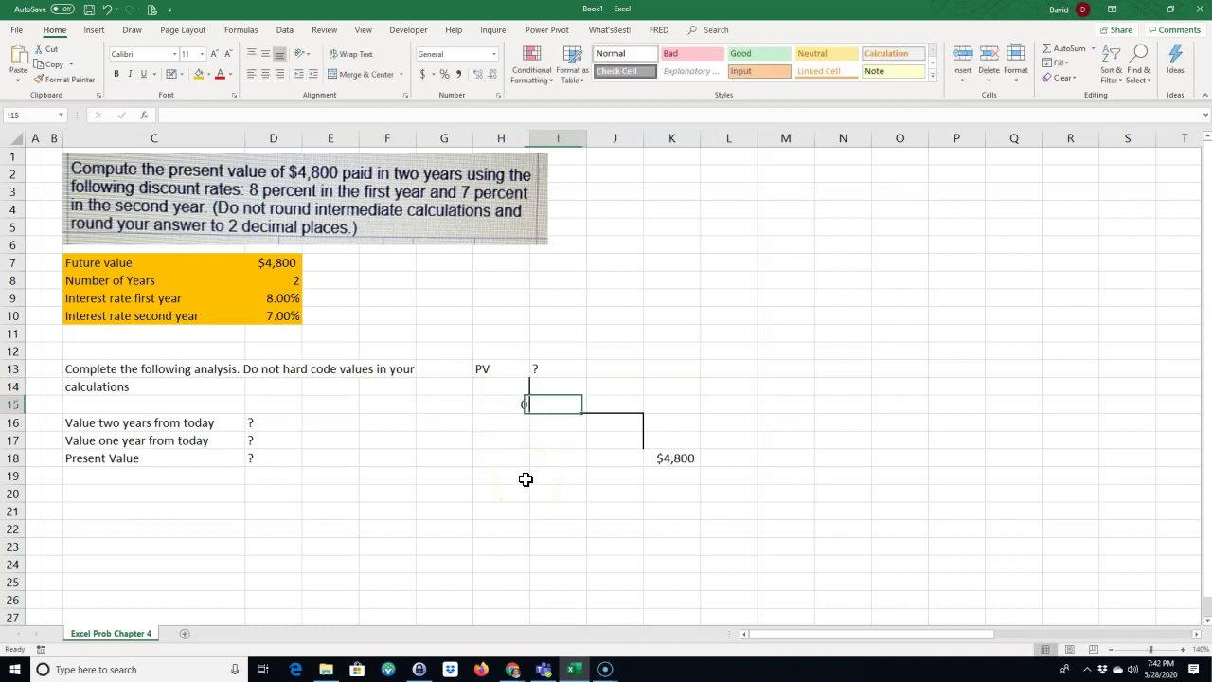
text(1)
key(Tab)
text(2)
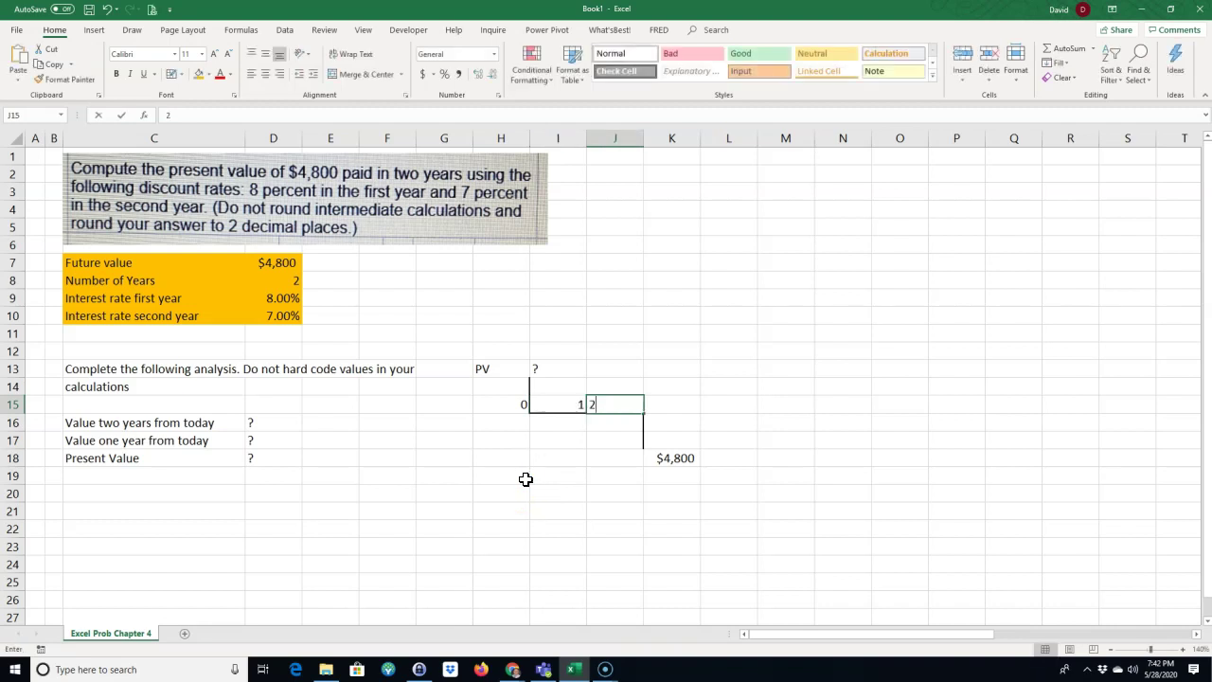
key(Tab)
click(633, 526)
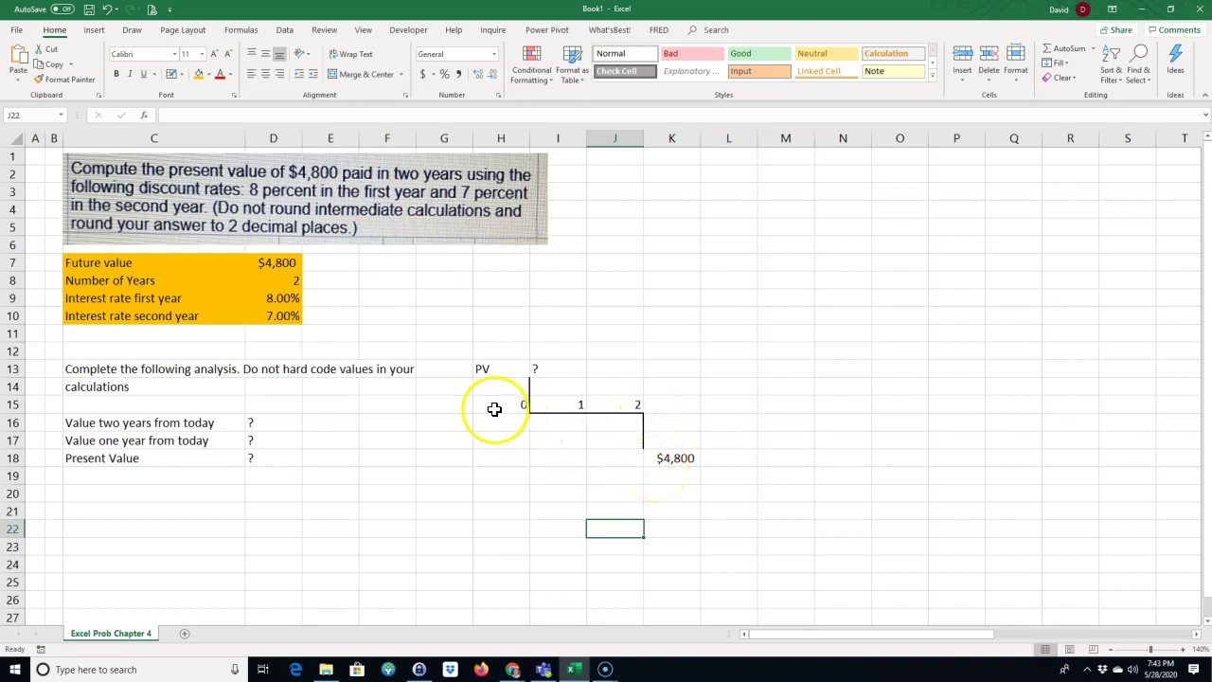
Enter the label r in H16 to mark the interest rate row beneath the timeline
drag(488, 370, 541, 370)
click(561, 418)
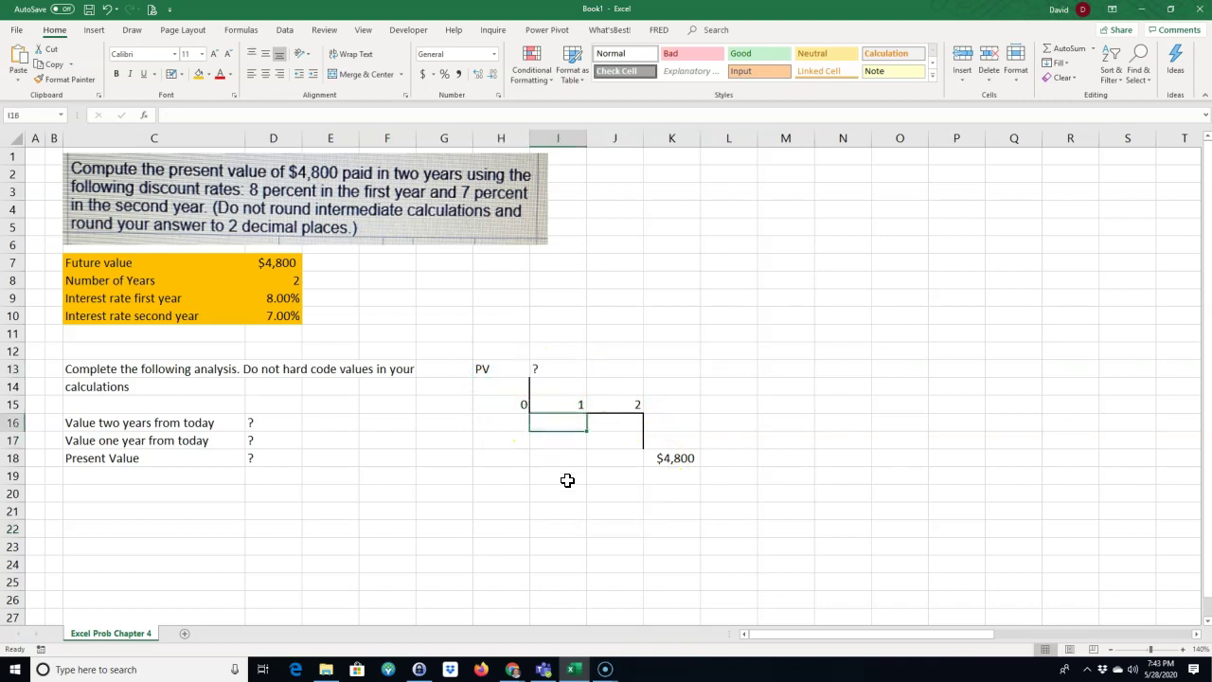
key(Left)
text(r)
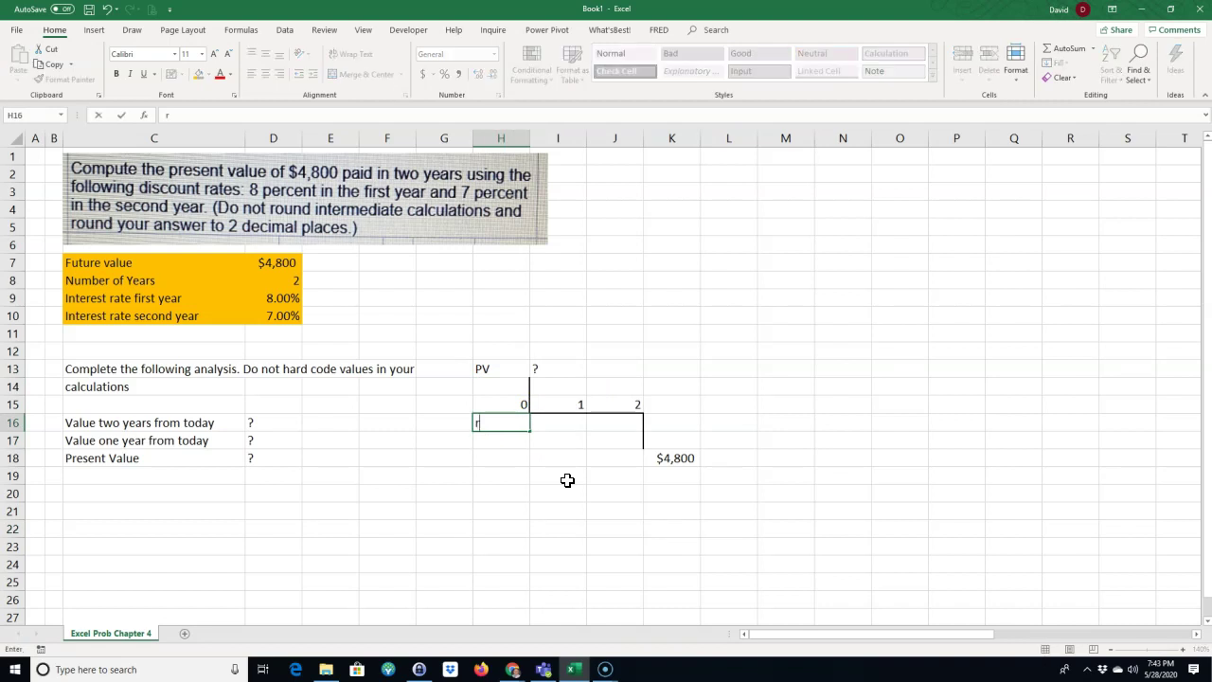
key(Right)
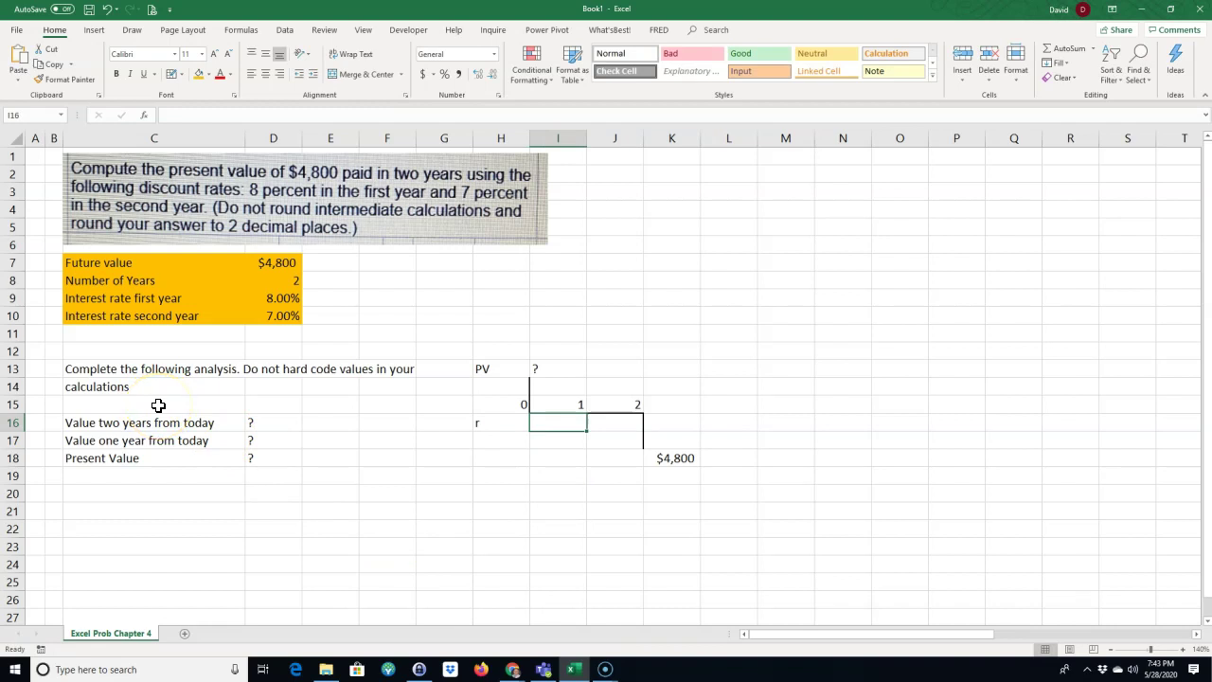
Link I16 to the first-year rate in D9 and J16 to the second-year rate in D10
text(=)
click(277, 299)
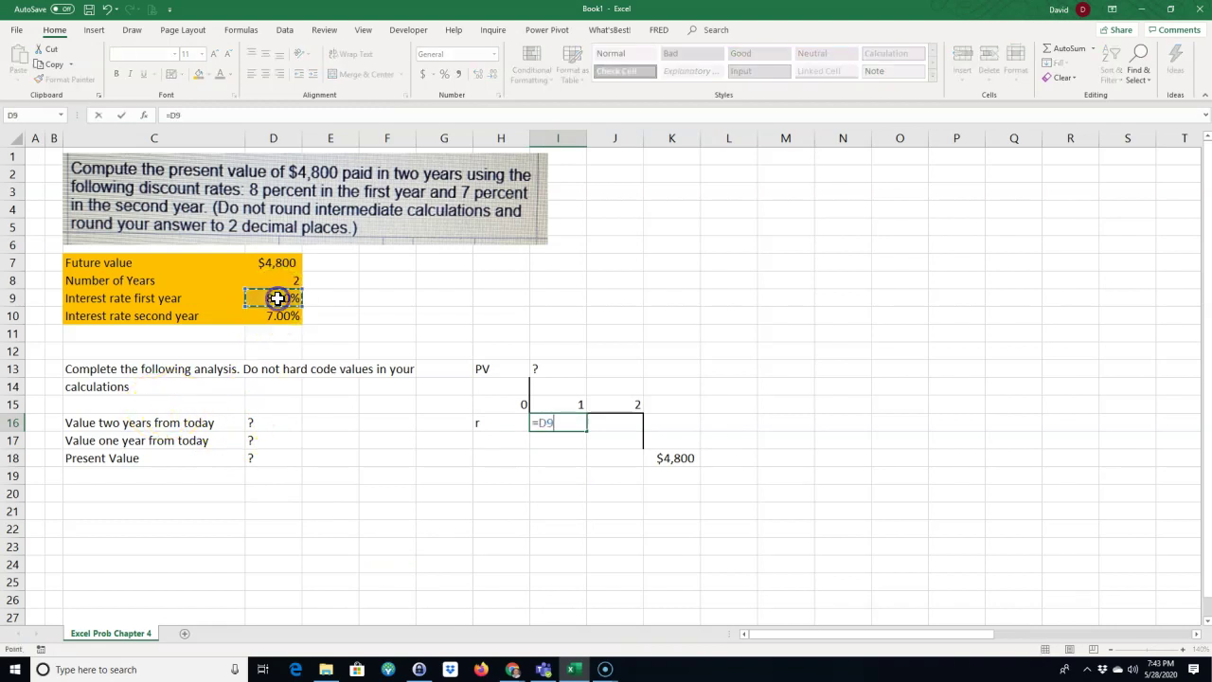
key(Return)
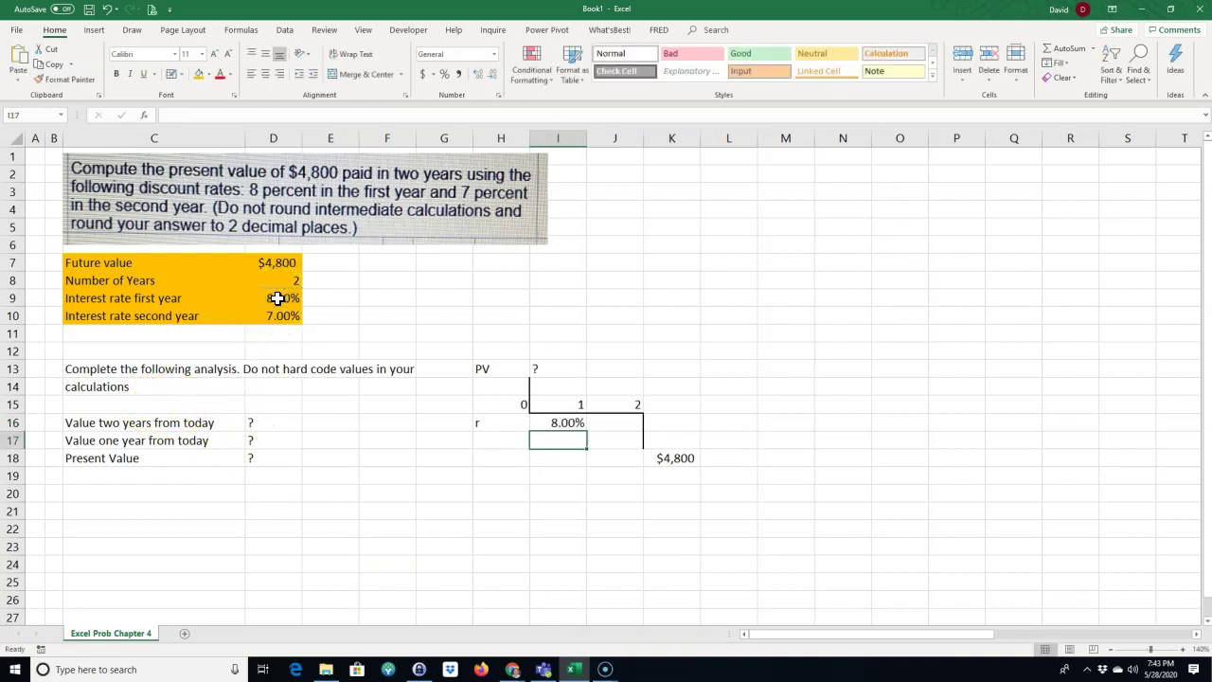
click(609, 427)
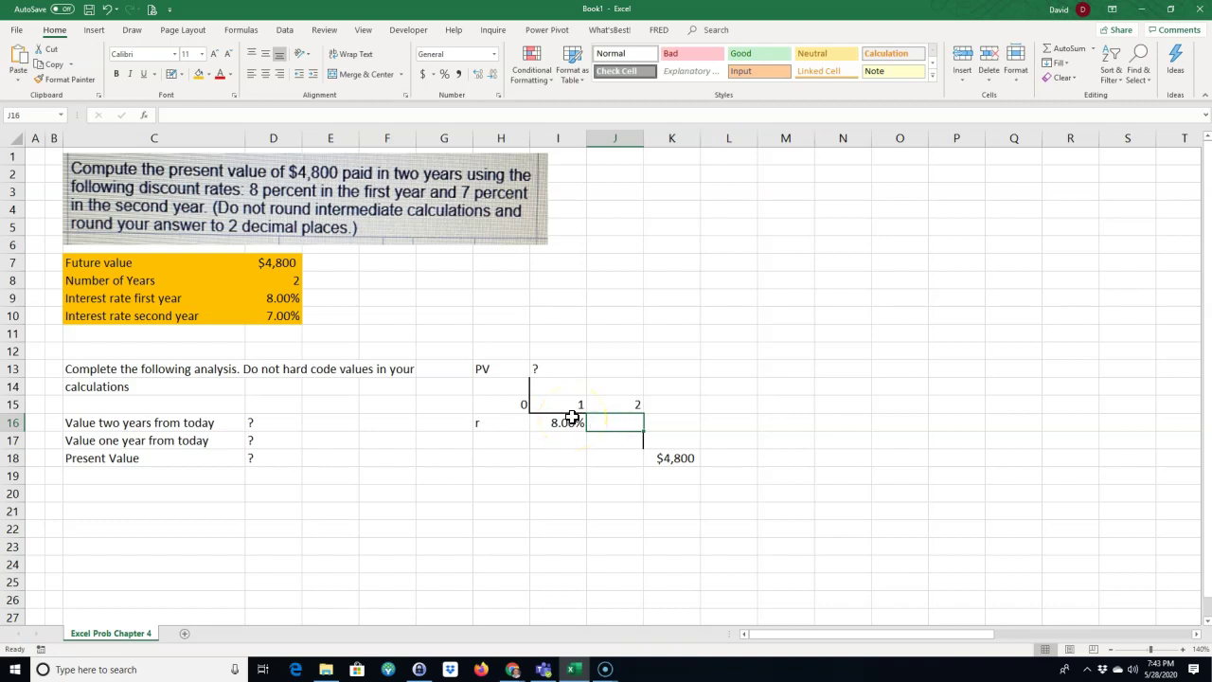
text(=)
click(282, 318)
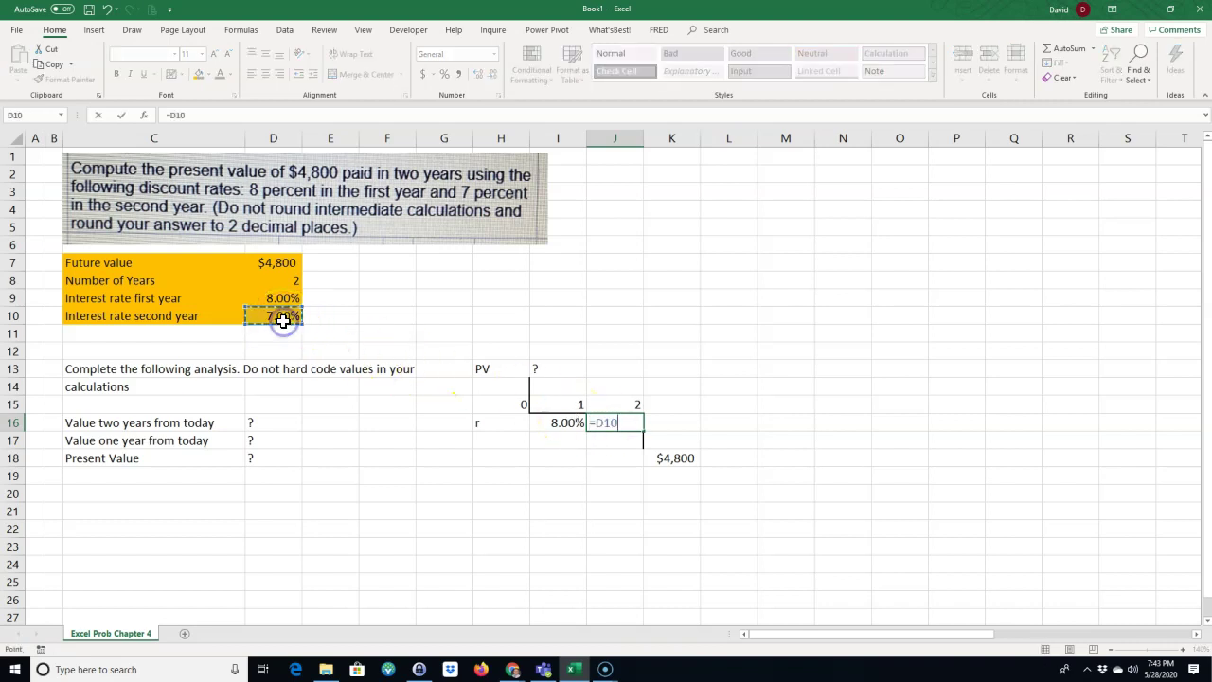
key(Return)
Review the timeline's PV label, the two yearly rates in I16 and J16, and the cash flow in K18
click(489, 372)
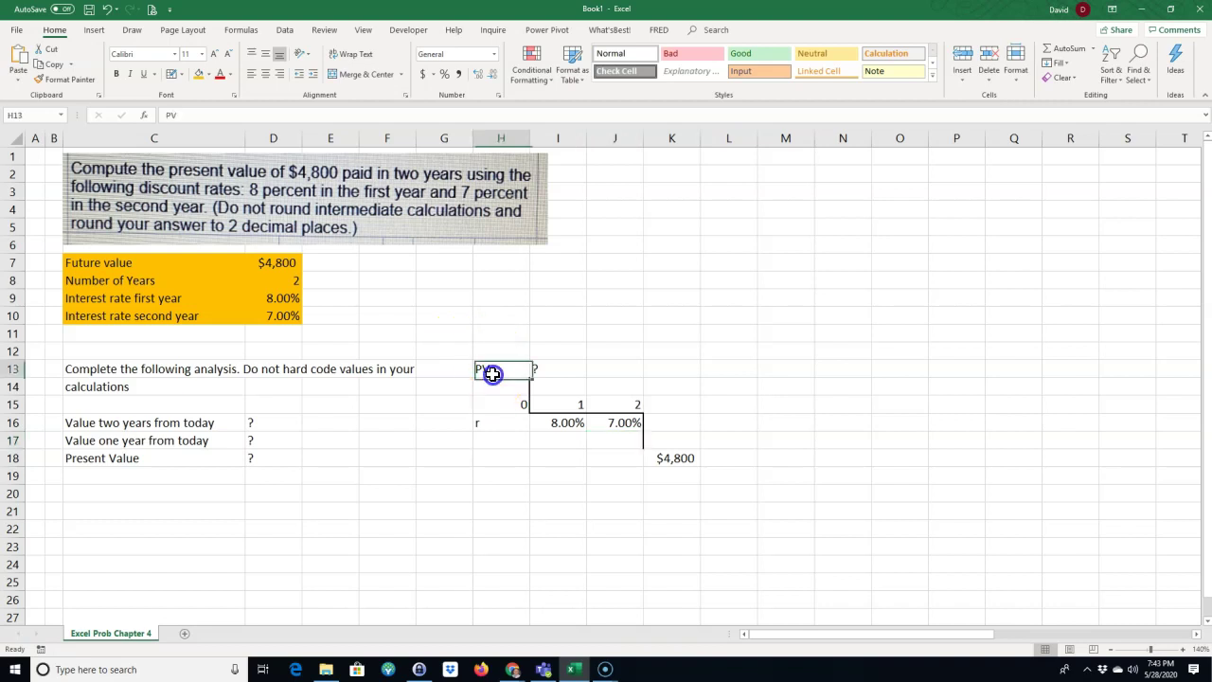
click(553, 423)
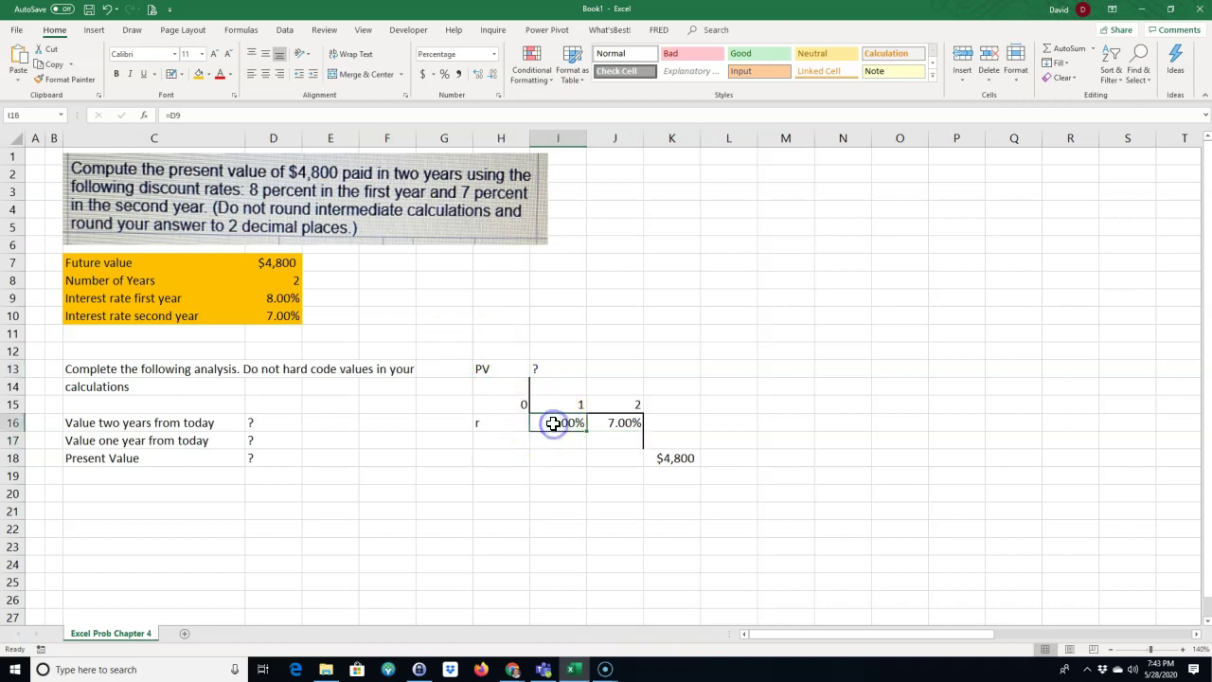
click(619, 425)
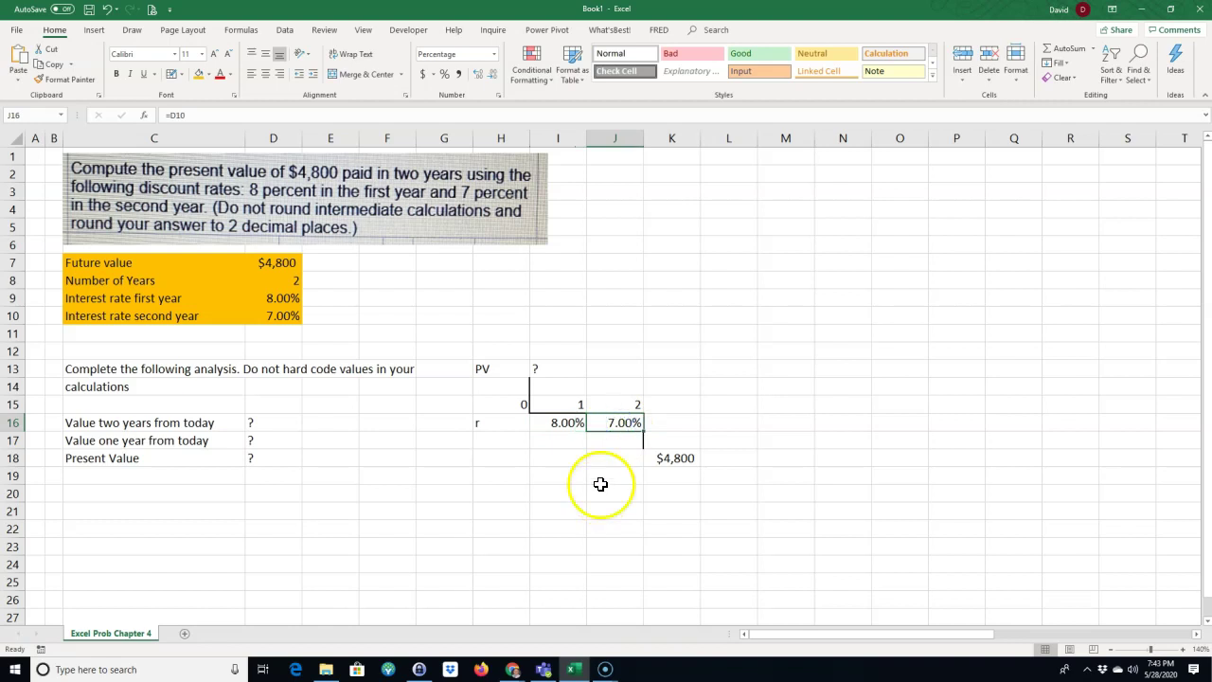
click(496, 369)
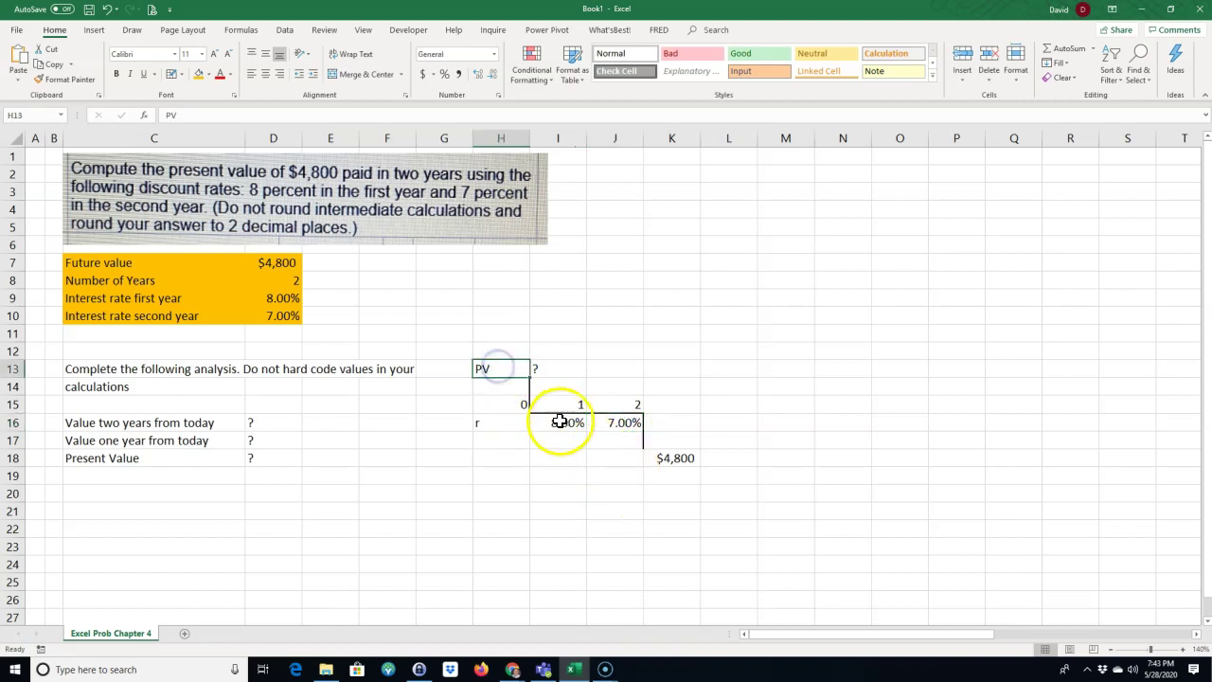
click(561, 423)
click(618, 423)
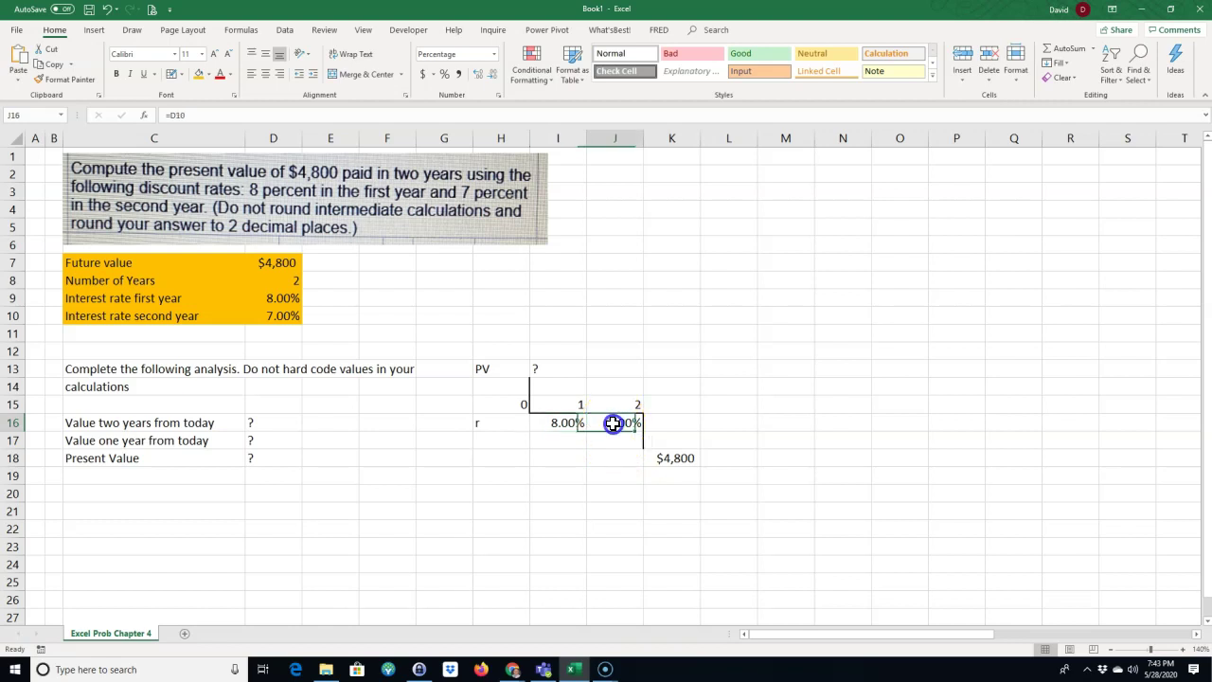
click(672, 459)
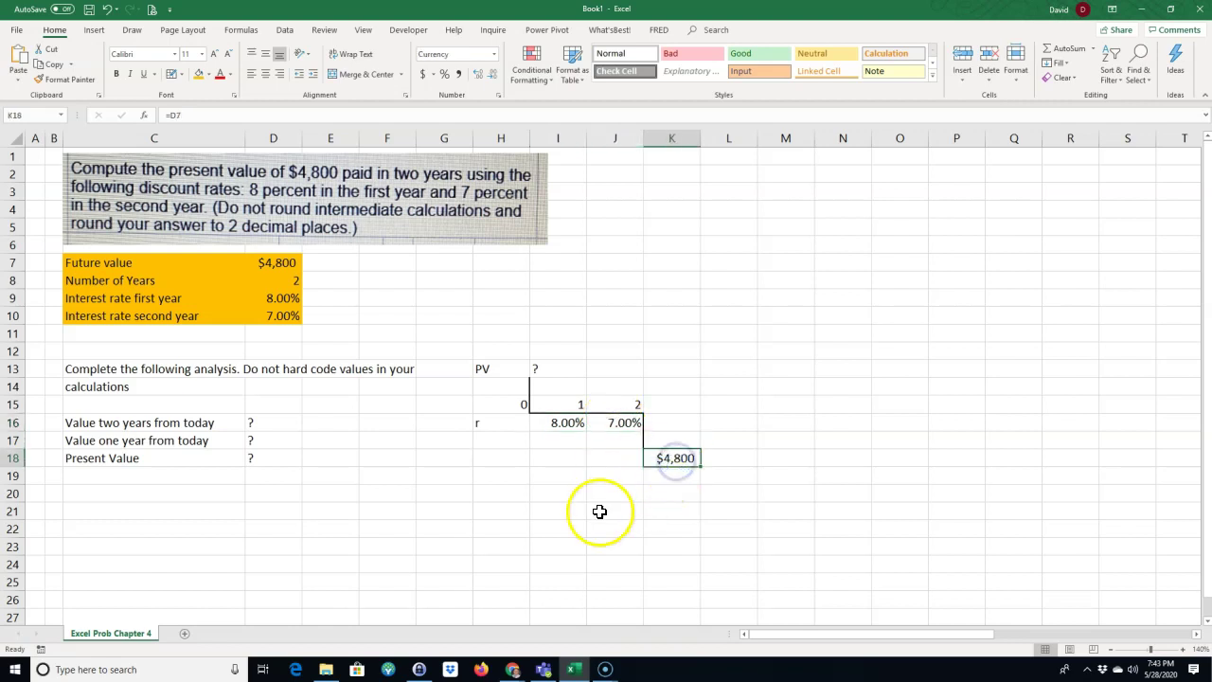
click(495, 367)
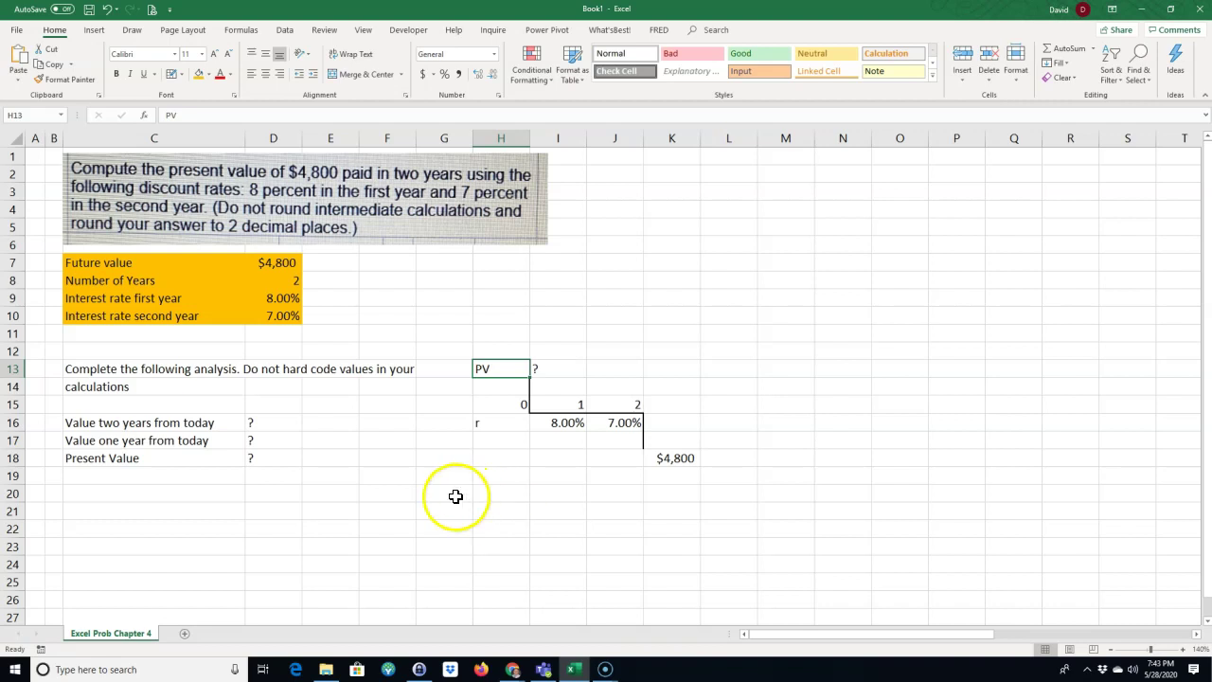
click(387, 531)
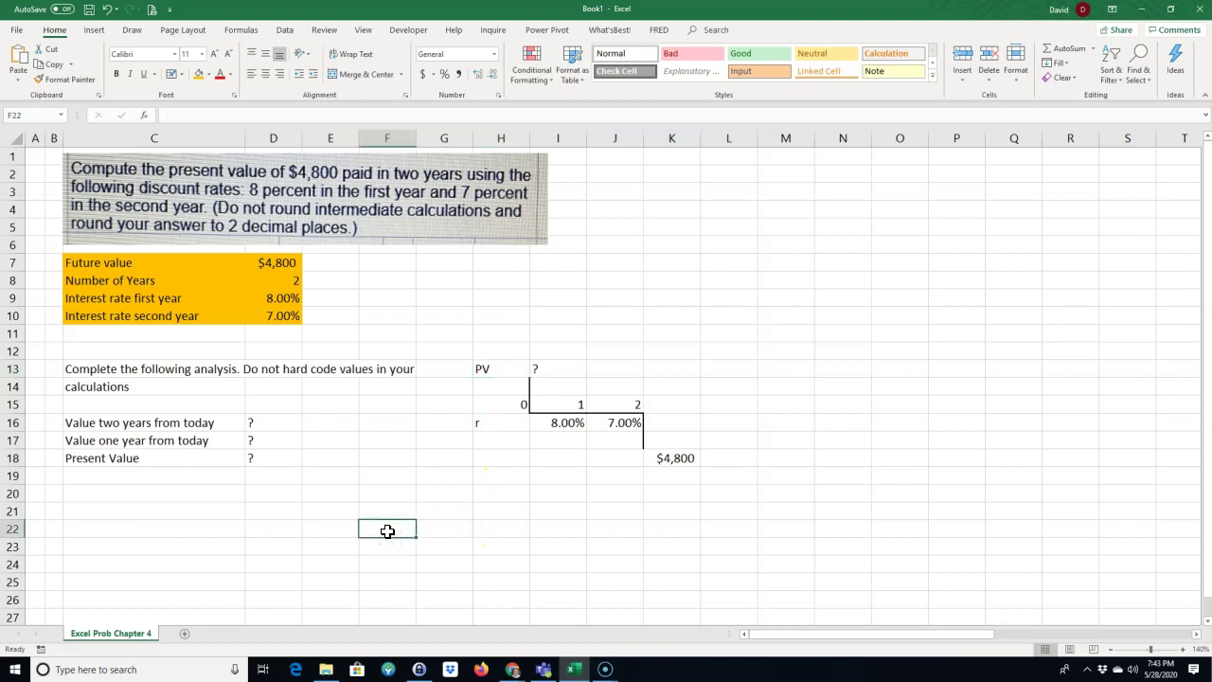
click(102, 407)
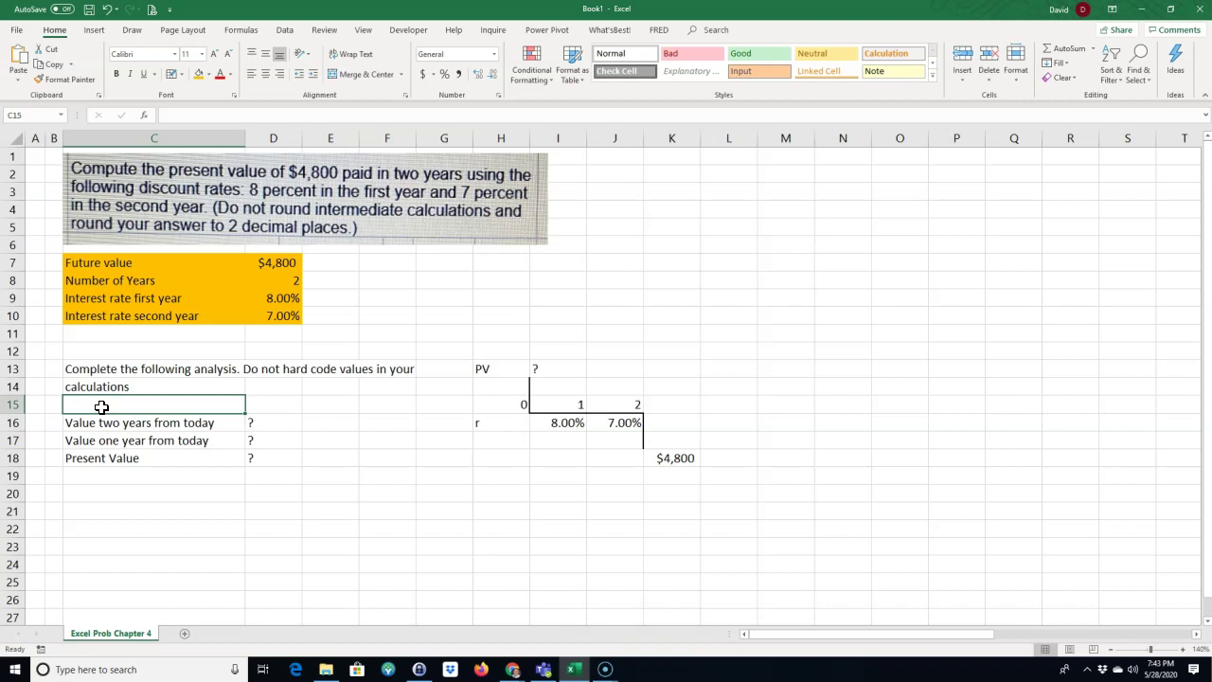
text(S)
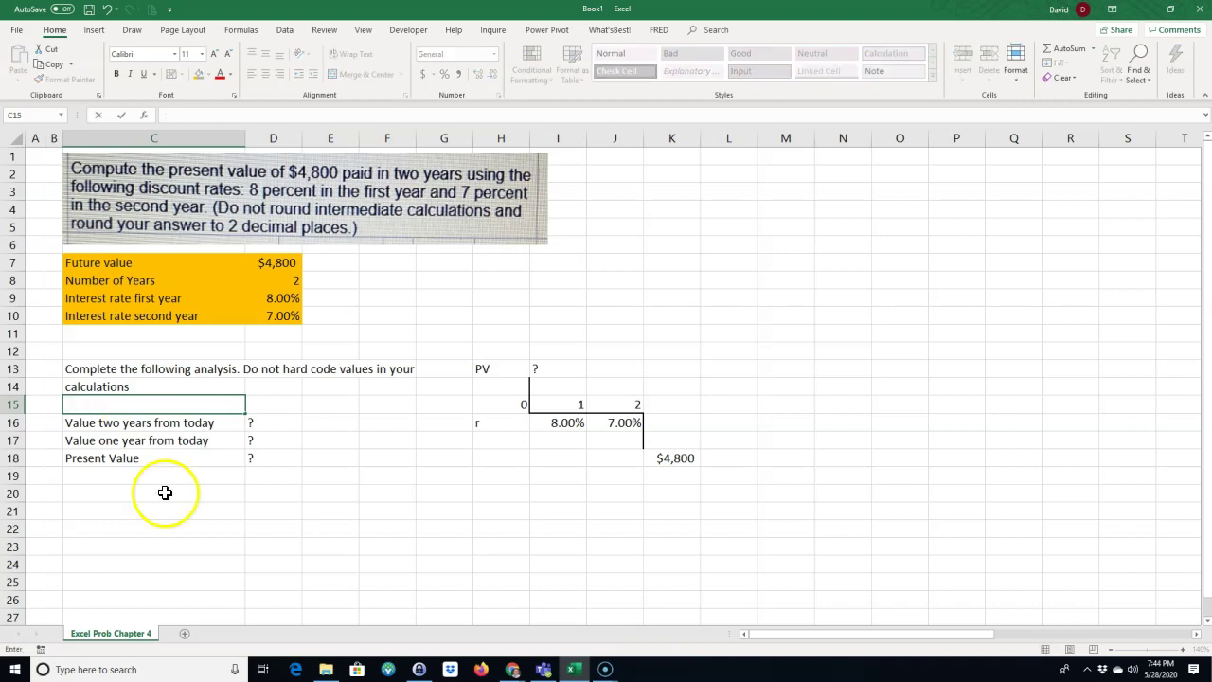
click(166, 528)
Set the value two years from today in D16 to the timeline cash flow with =K18
click(264, 422)
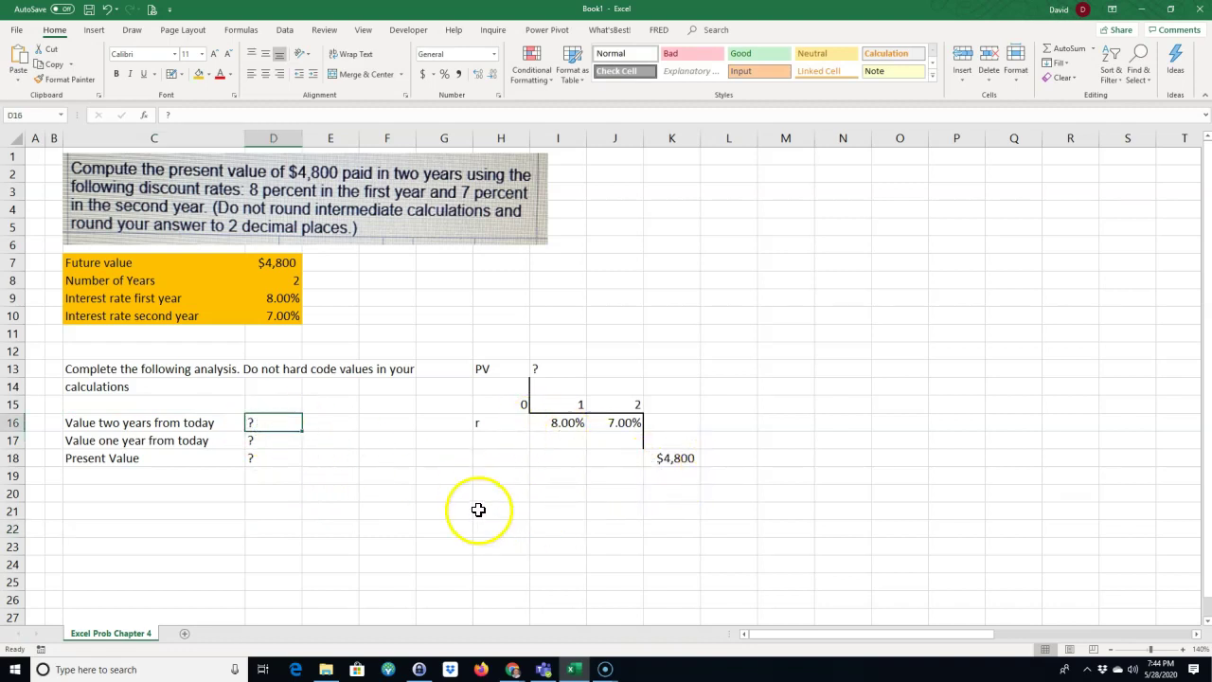
text(=)
click(672, 458)
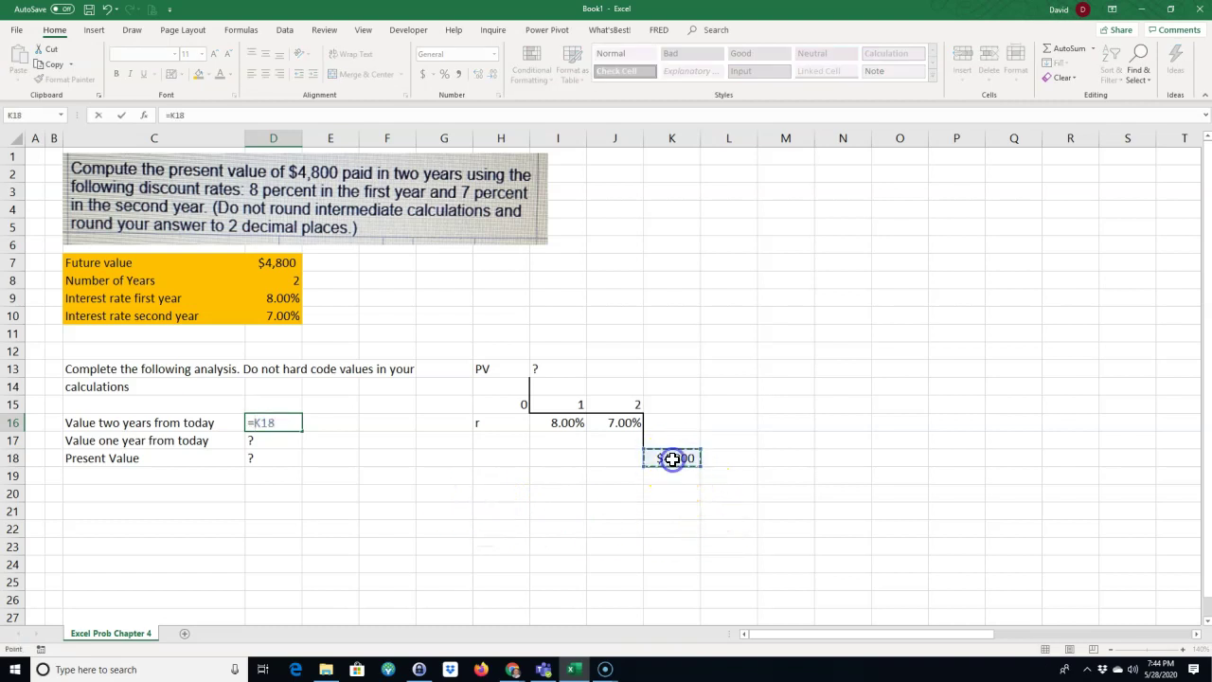
key(Return)
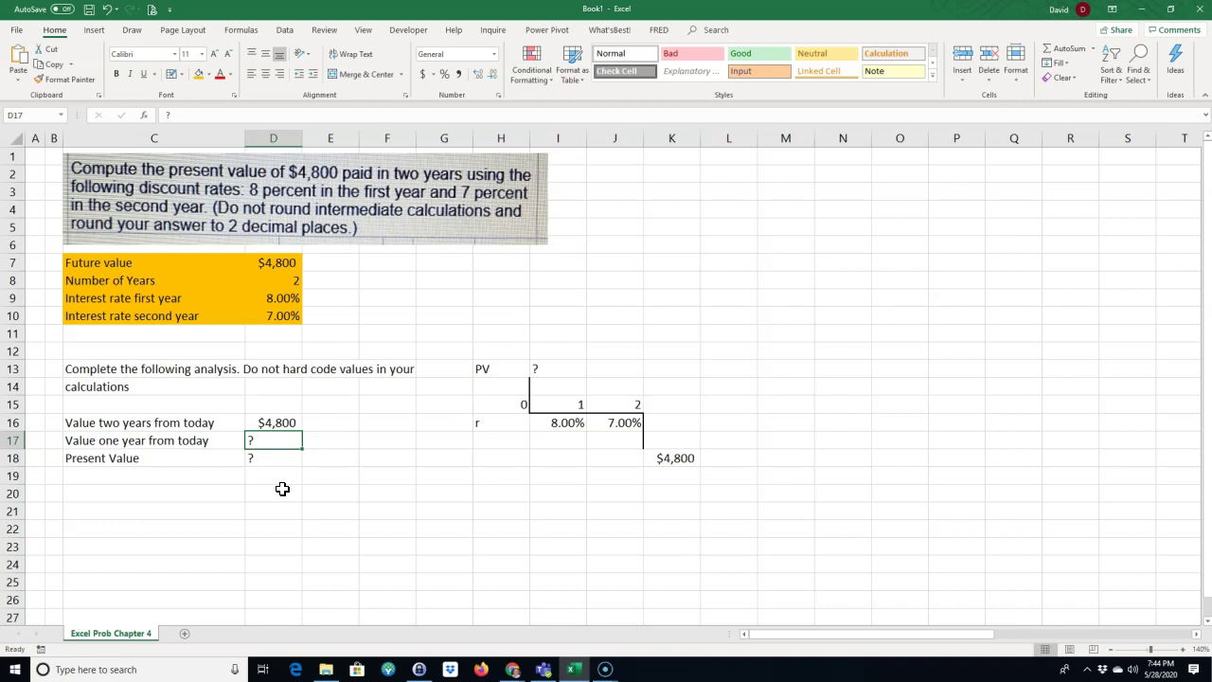
Calculate the value one year from today in D17 with the formula =D16/(1+J16)
text(=)
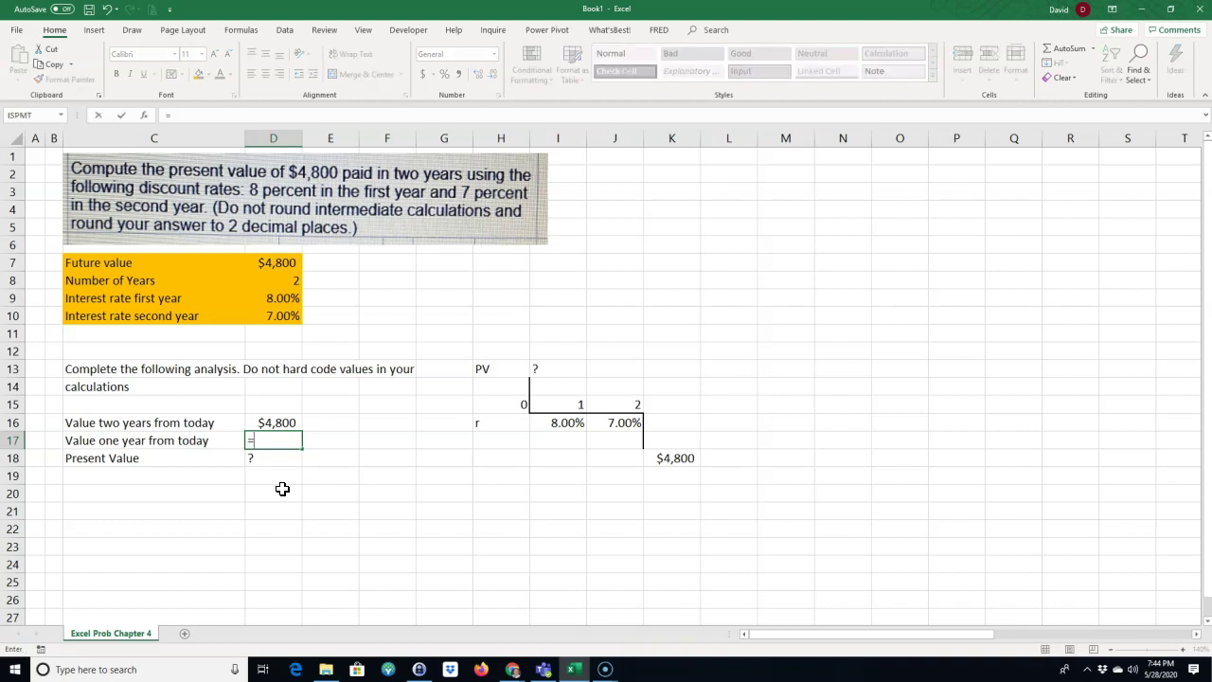
click(272, 424)
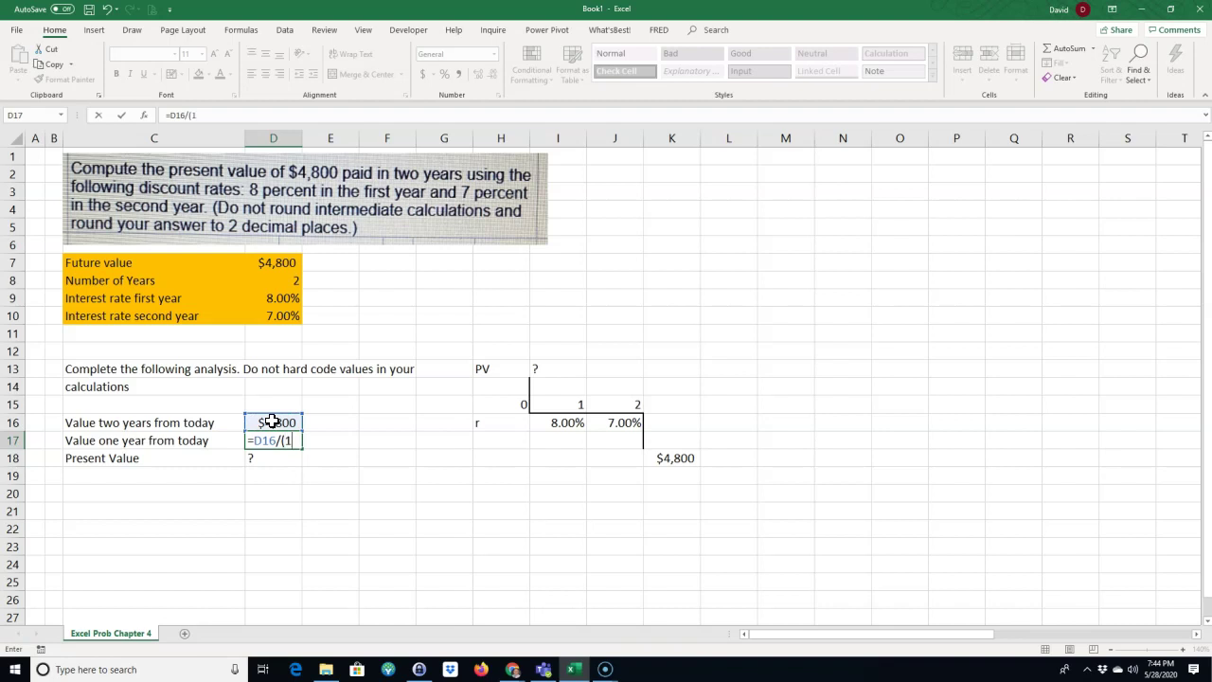
text(/(1+)
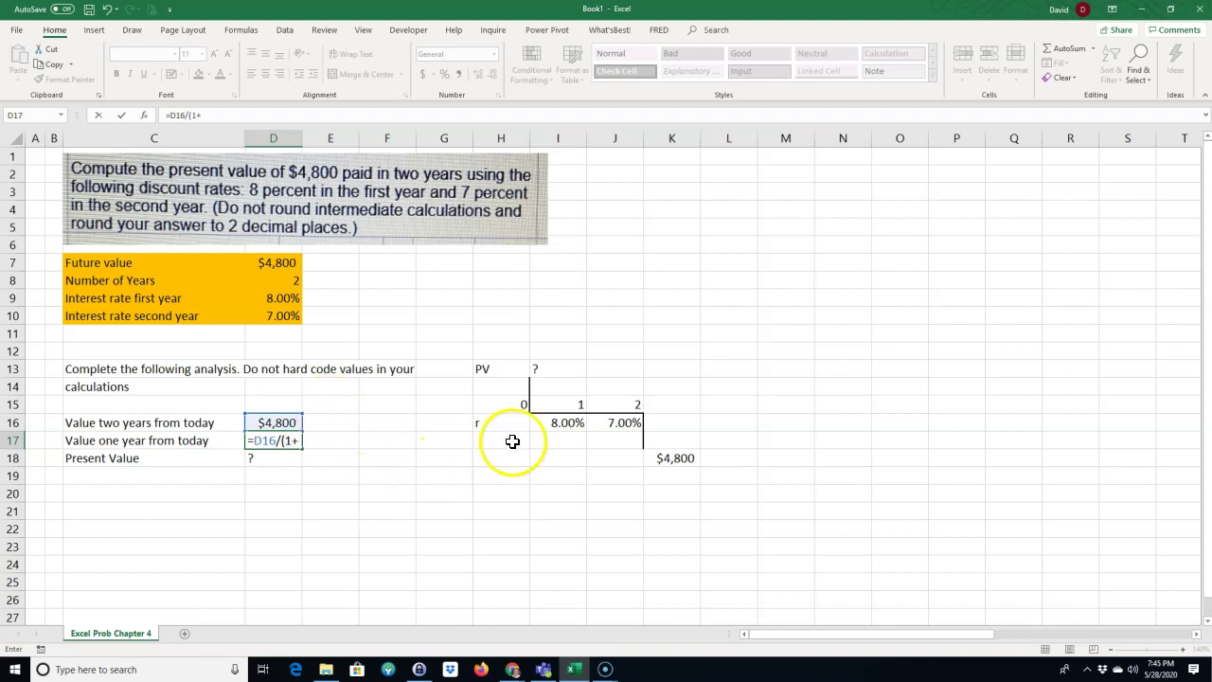
click(604, 423)
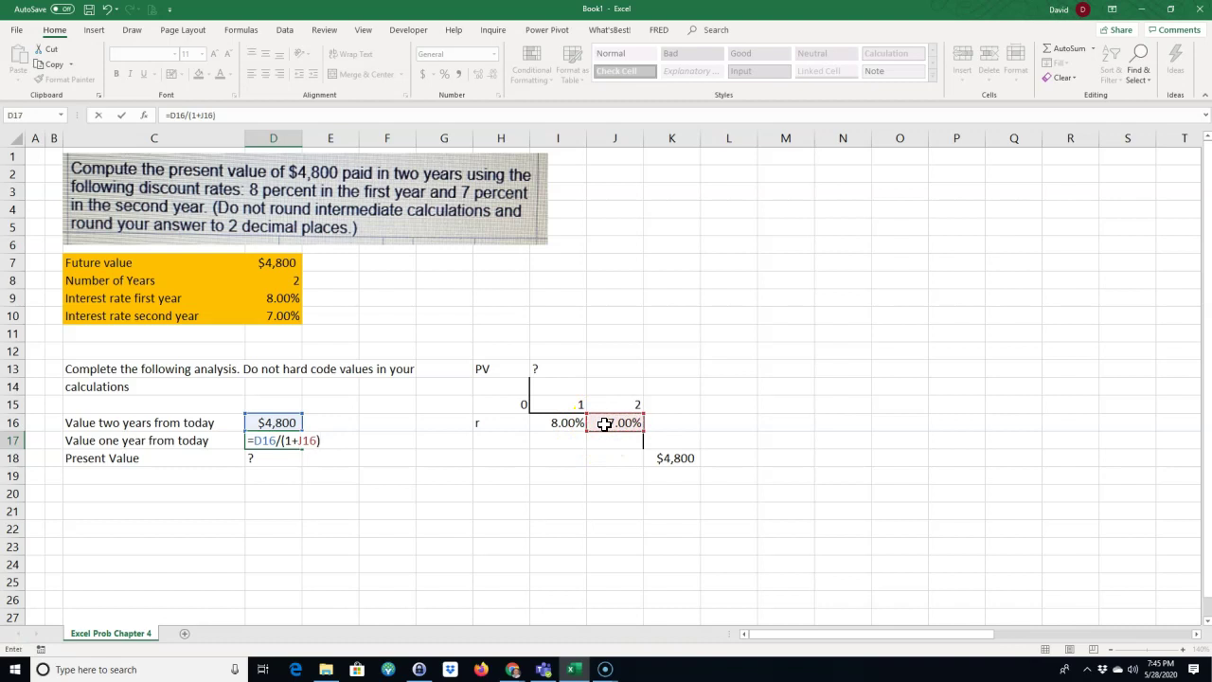
key(Return)
Copy the currency formatting with cents from D17 to D16 using Format Painter
click(286, 439)
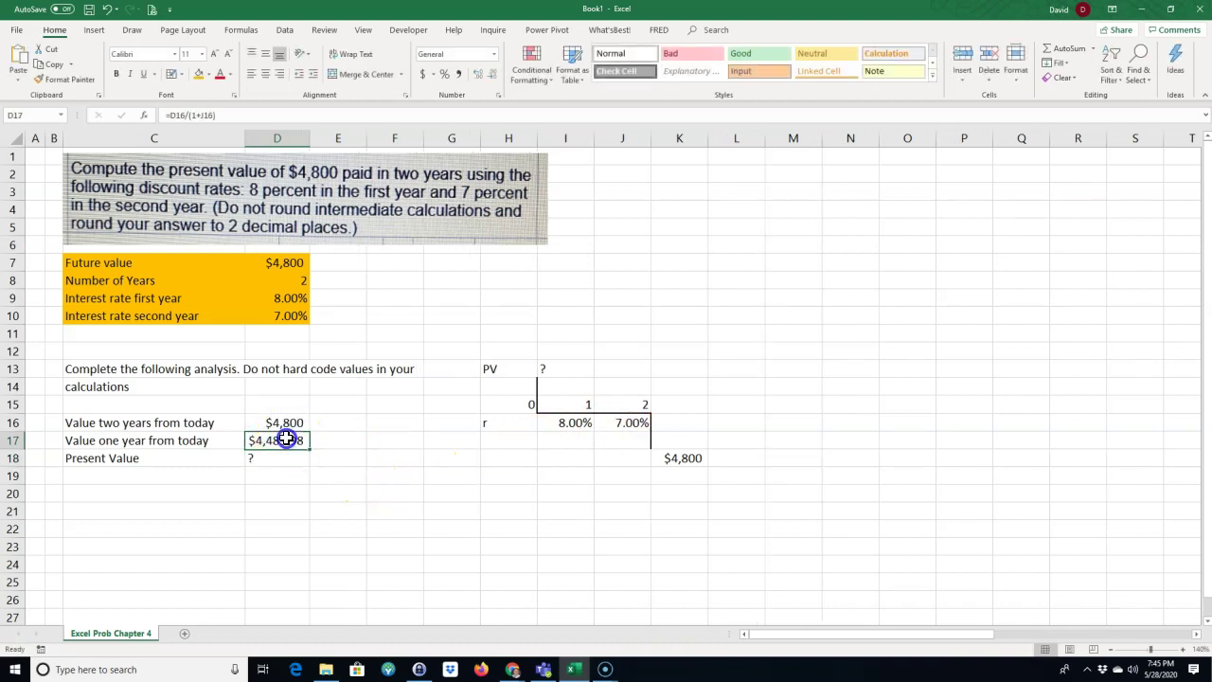
click(59, 80)
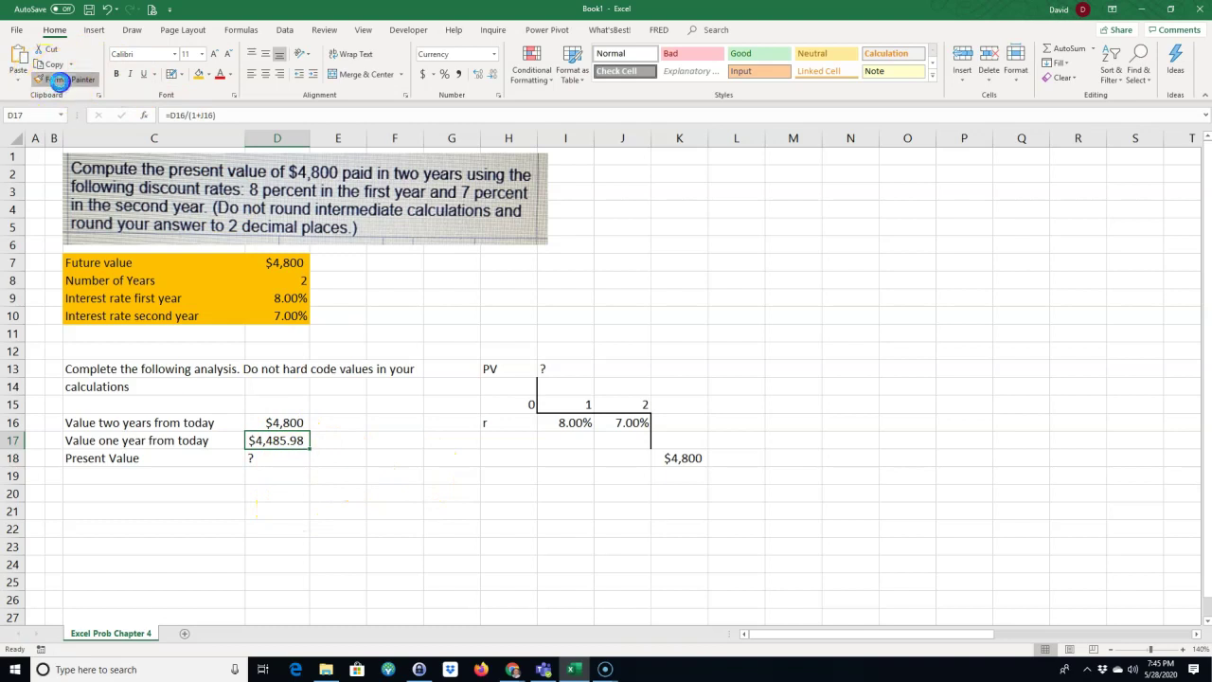
click(271, 420)
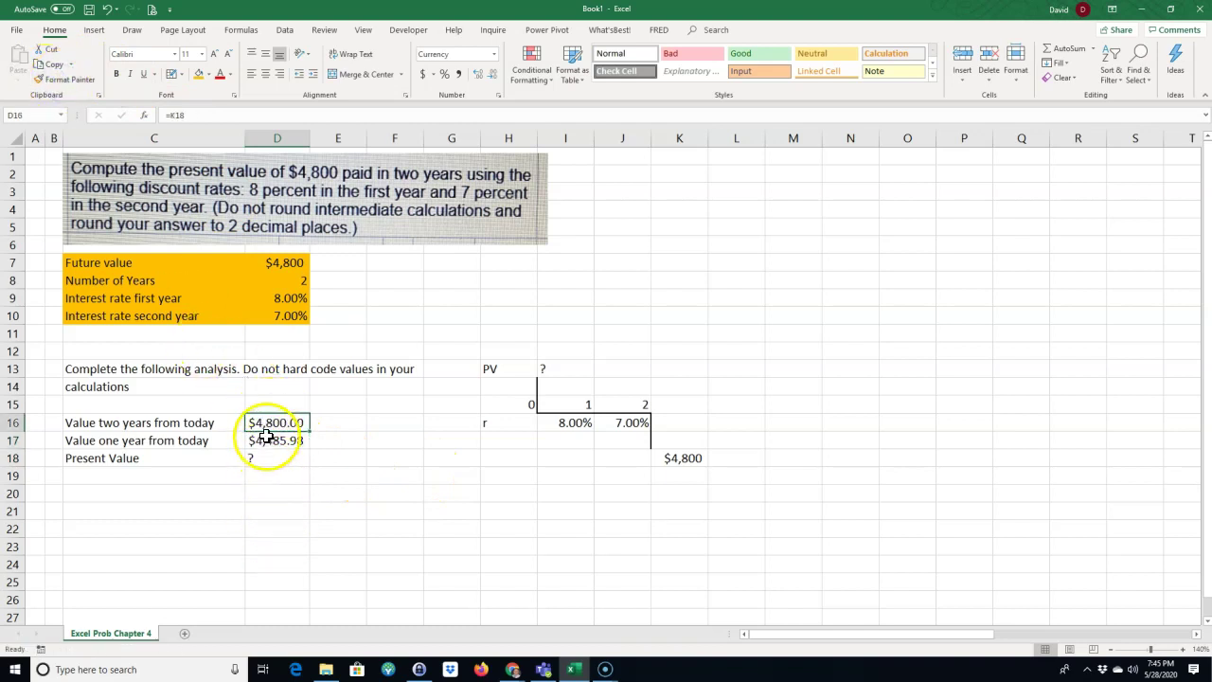
click(267, 440)
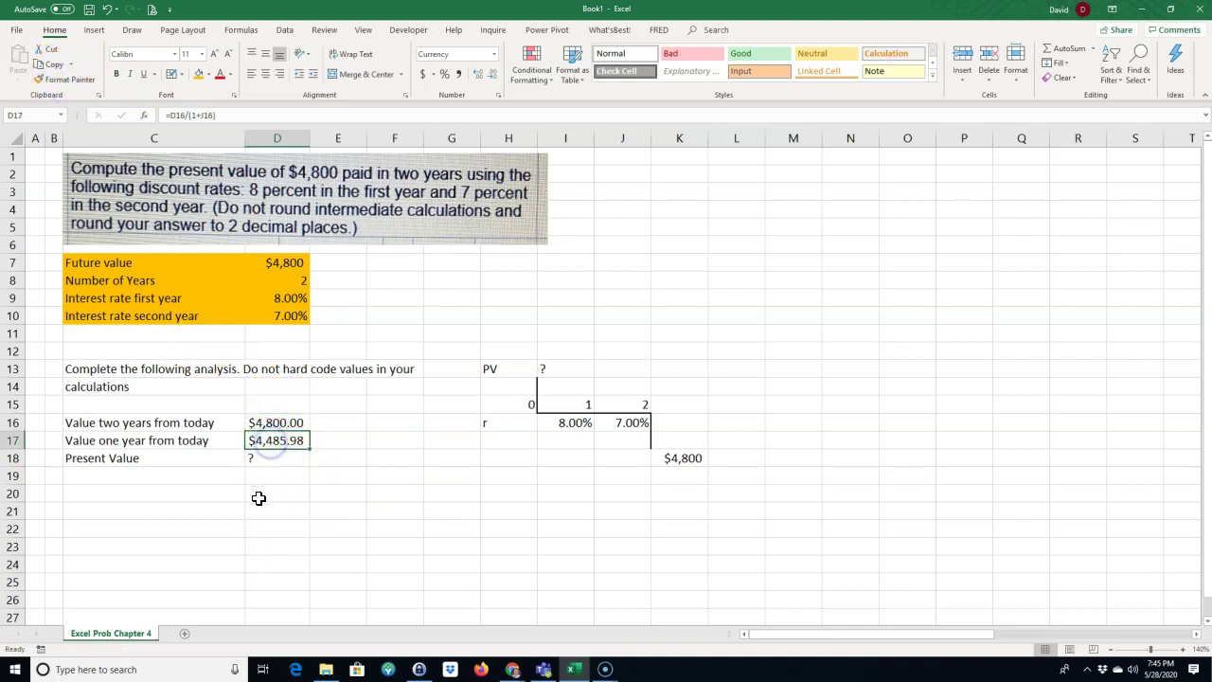
Fill the result cells D16:D17 with standard yellow
drag(281, 423, 281, 440)
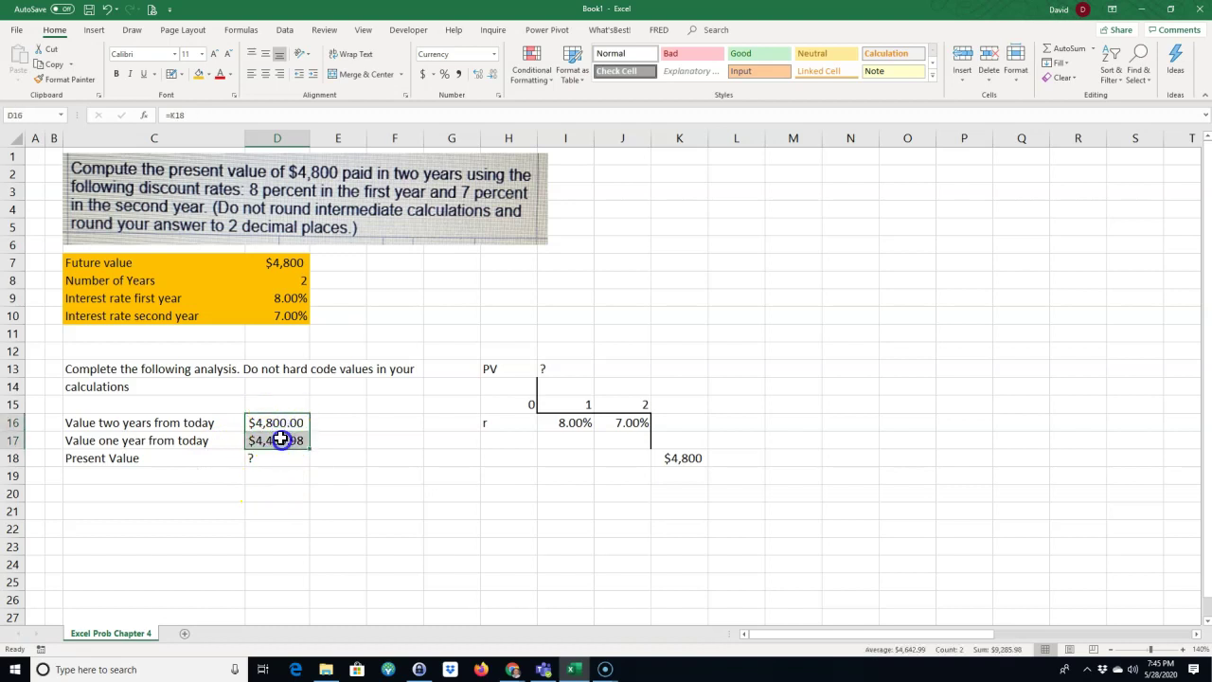
click(210, 75)
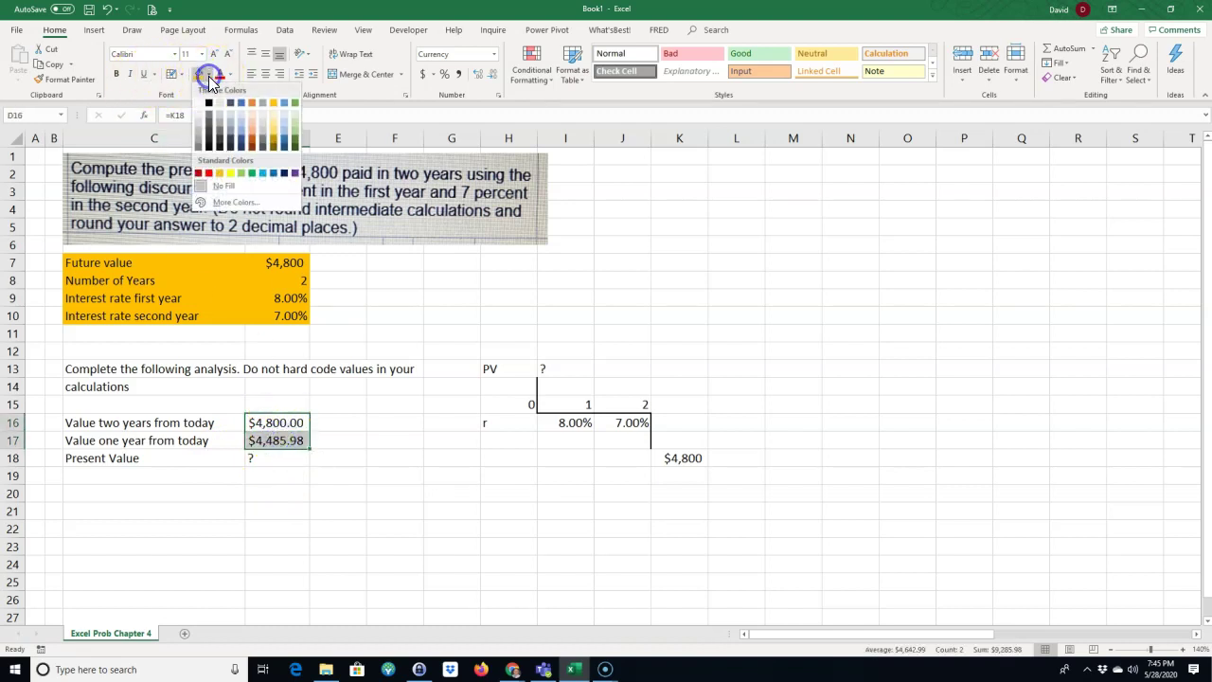
click(231, 173)
Display the formulas of D16 and D17 beside them by entering =FORMULATEXT(D16) in E16 and filling it down to E17
click(329, 424)
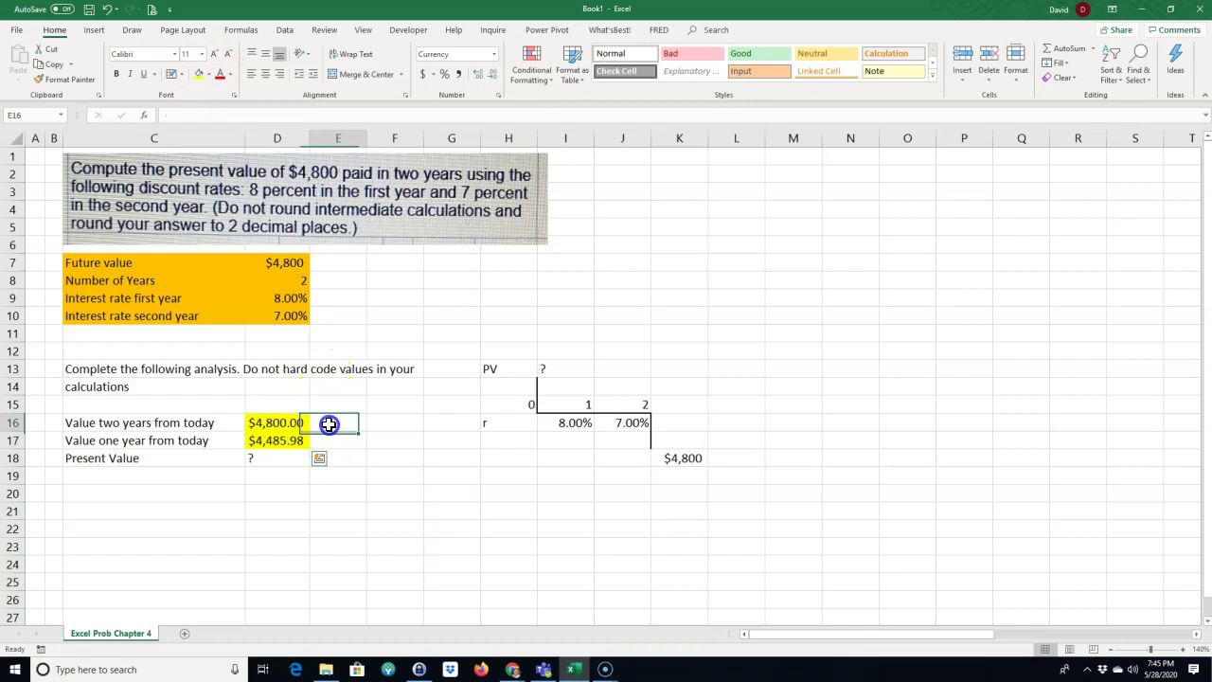
text(=form)
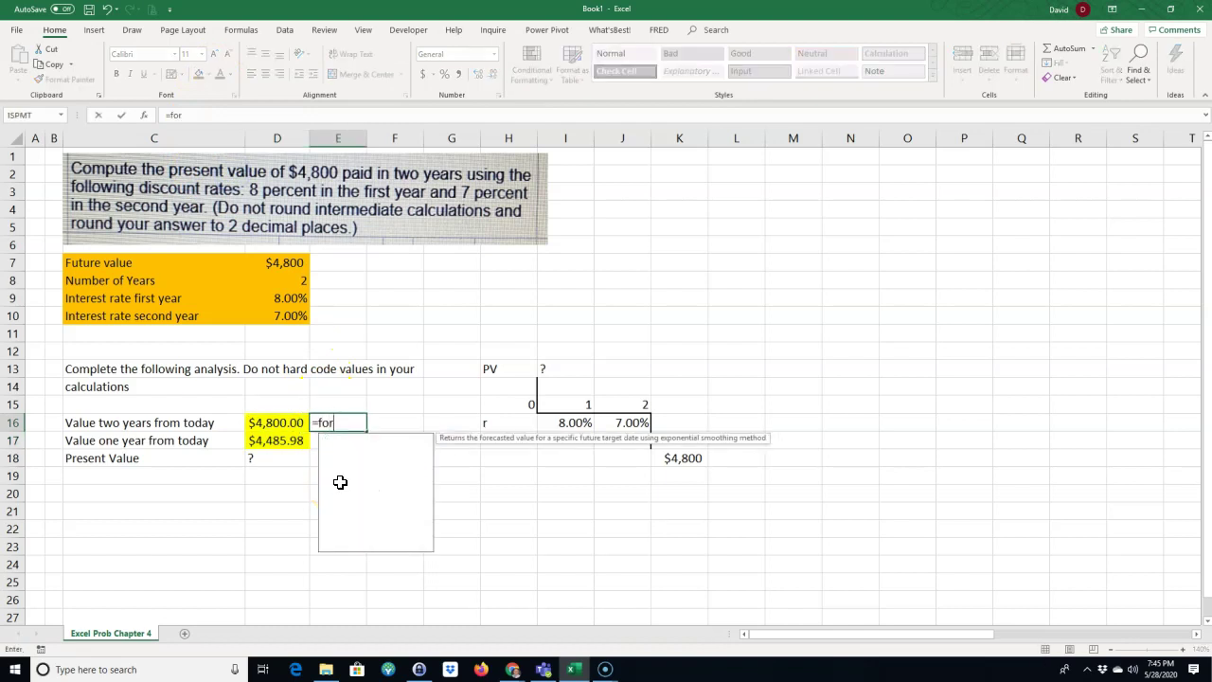
double_click(365, 439)
click(287, 423)
key(Return)
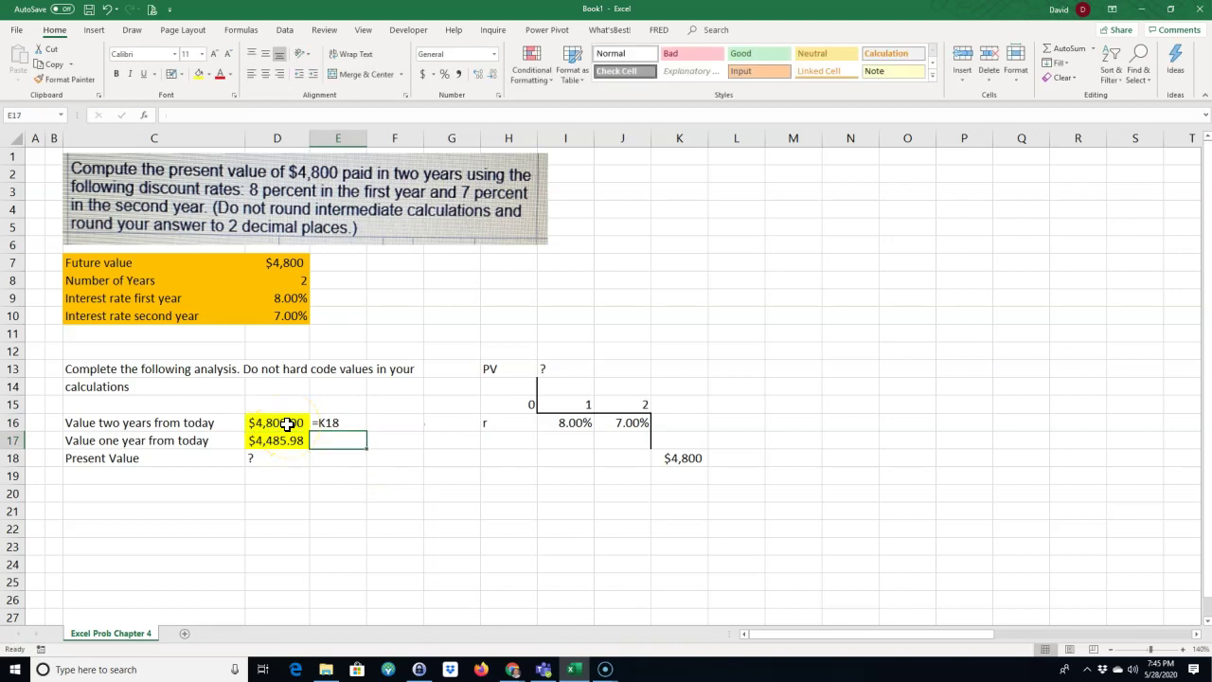
click(341, 421)
drag(366, 433, 366, 446)
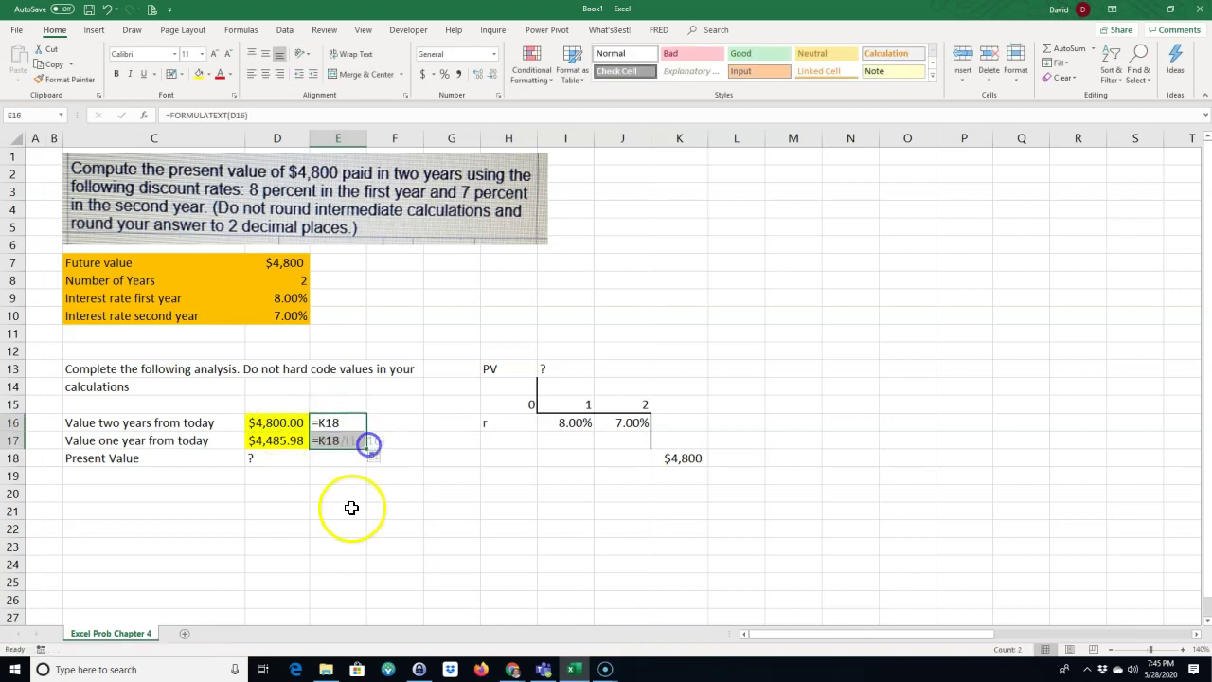
click(276, 462)
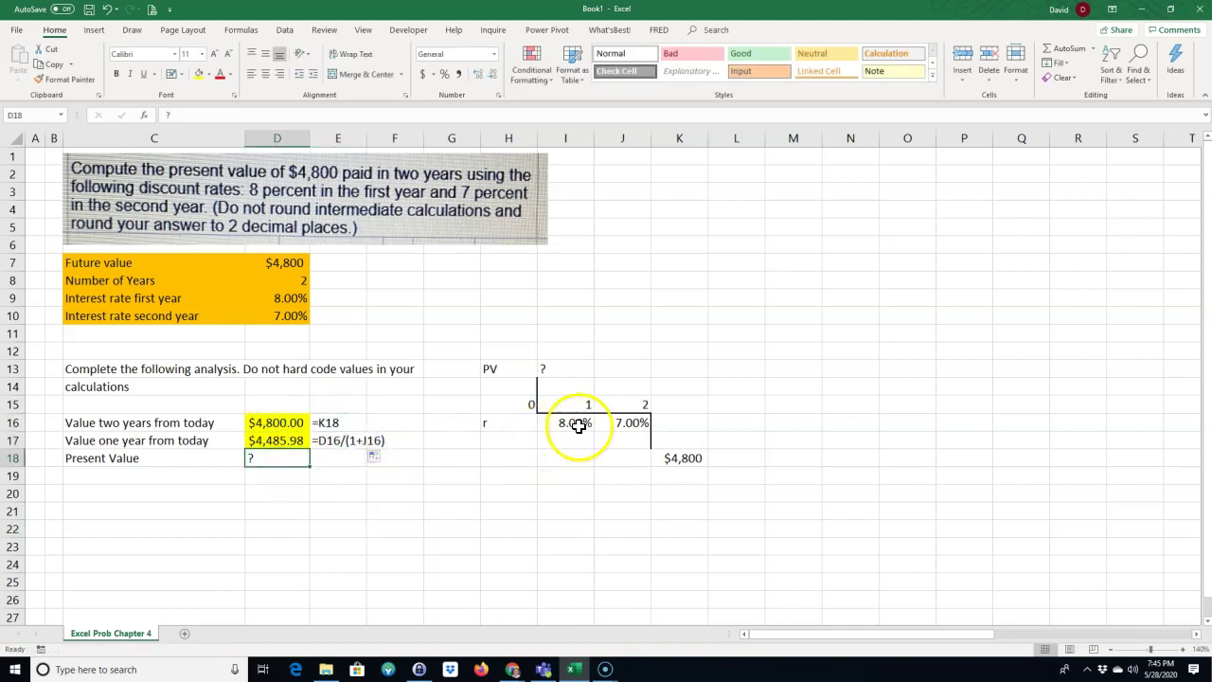
Calculate the present value in D18 with the formula =D17/(1+I16)
click(280, 470)
click(282, 441)
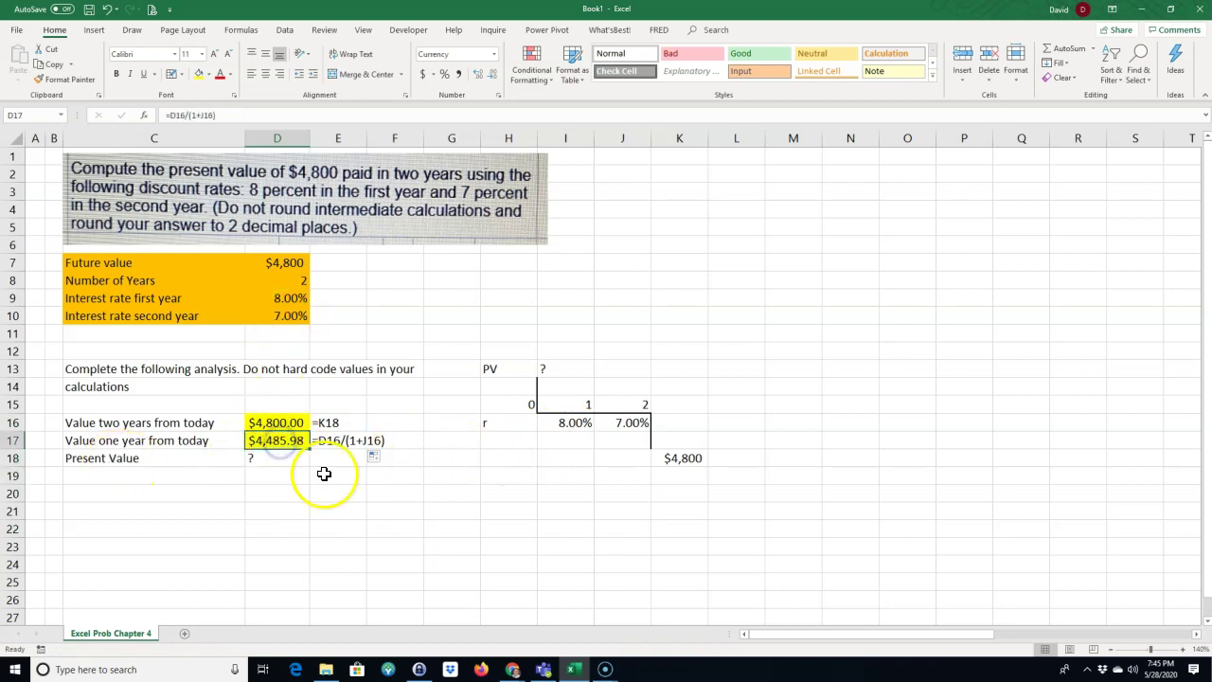
click(275, 462)
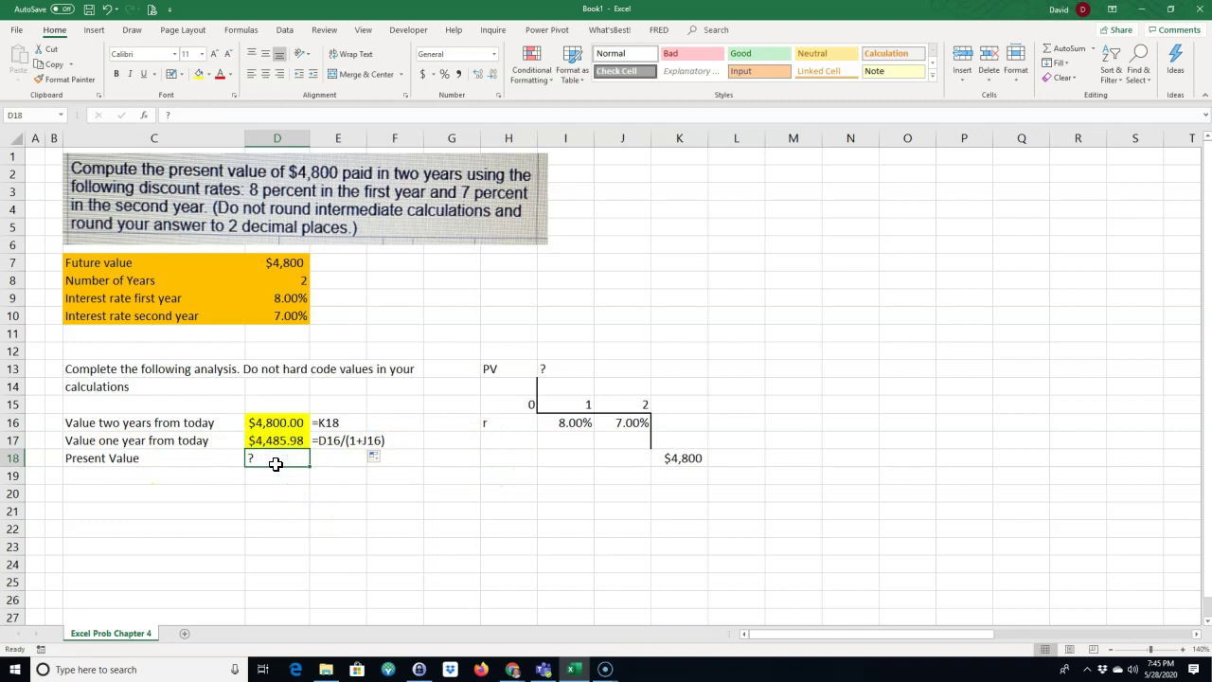
text(=)
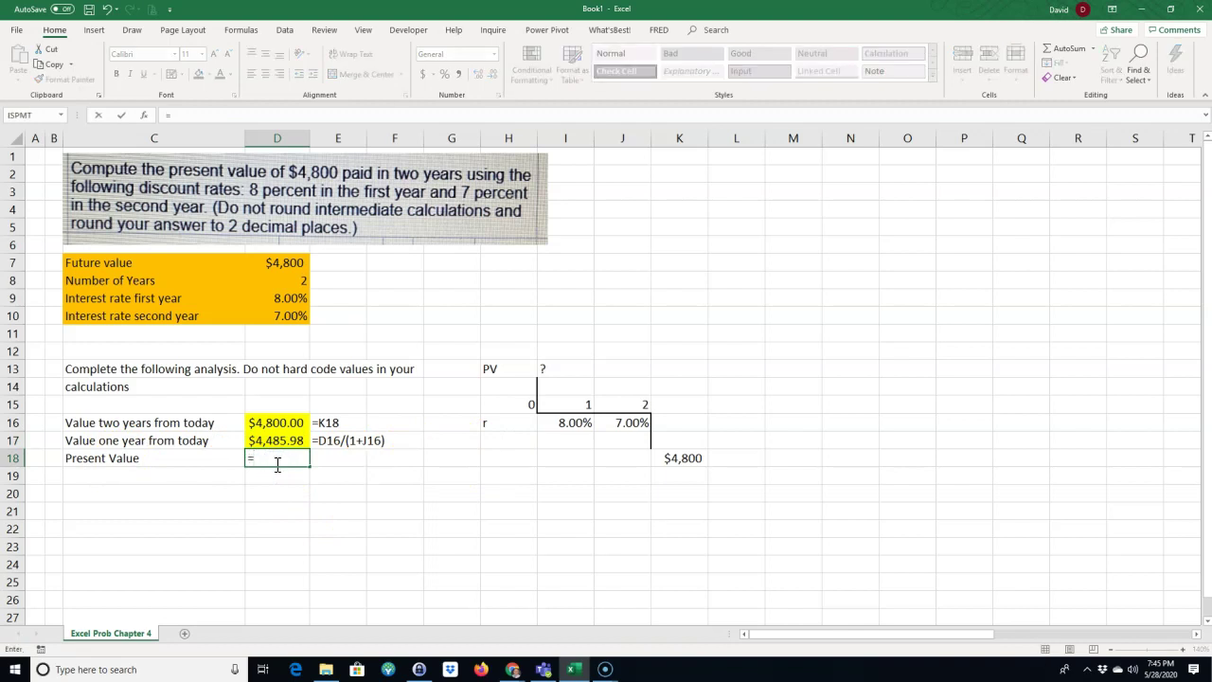
click(276, 441)
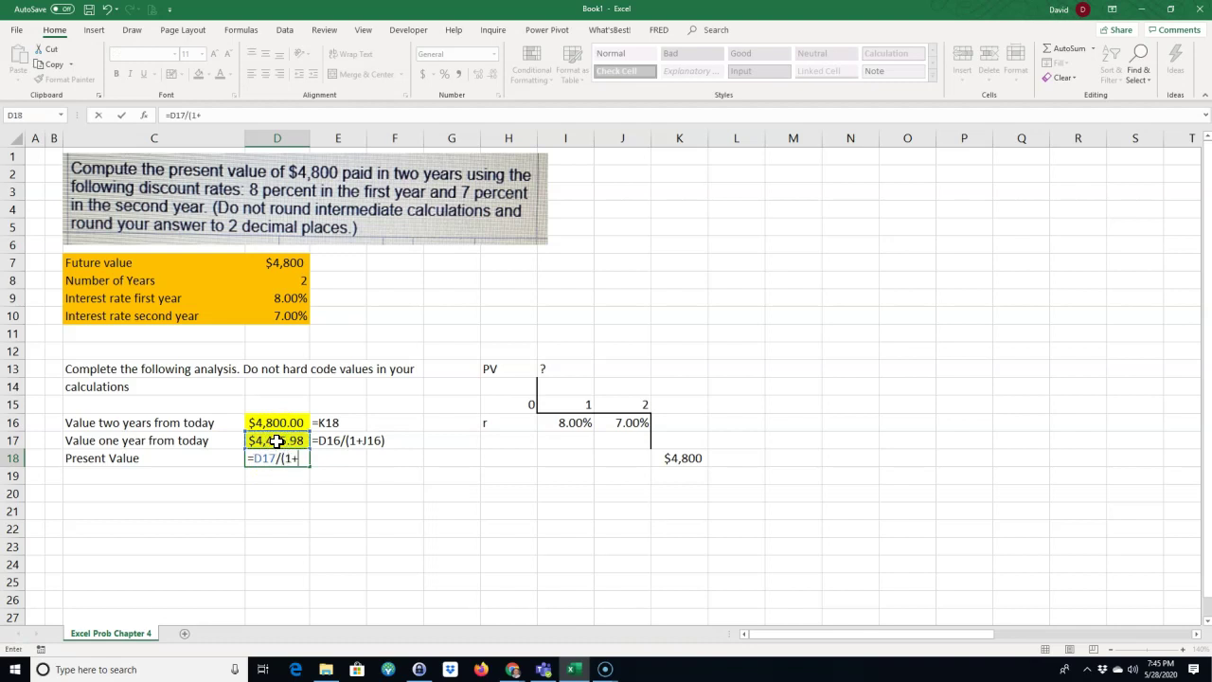
click(554, 424)
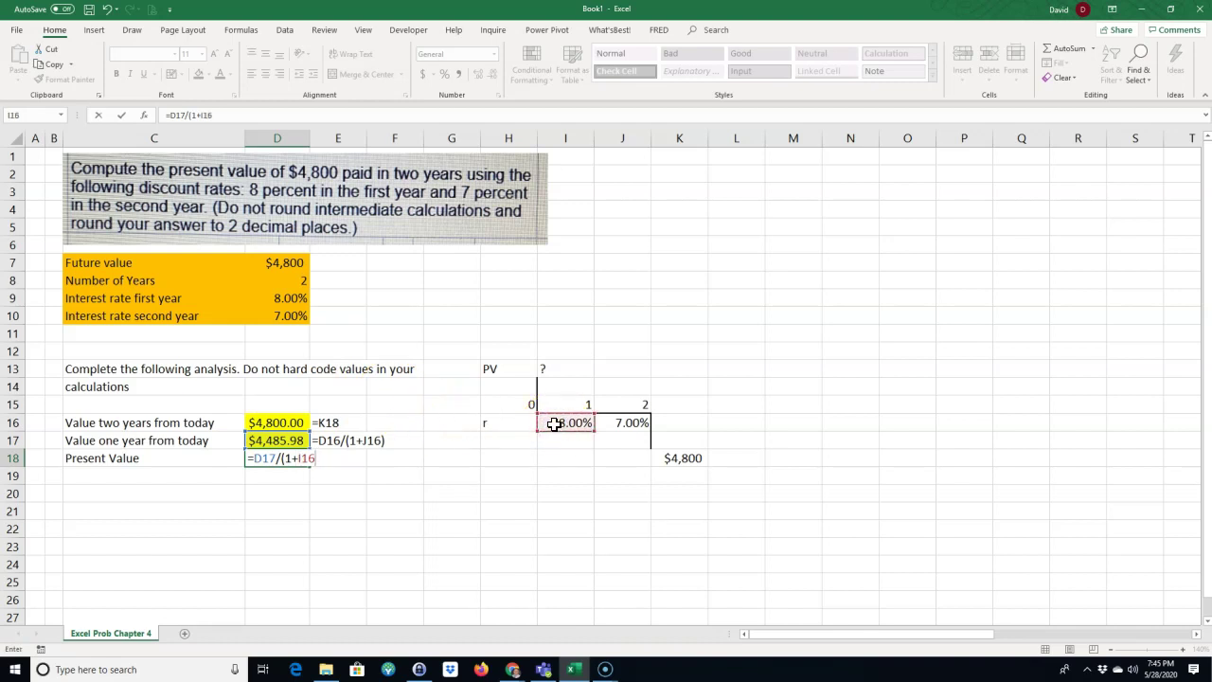
text())
key(Return)
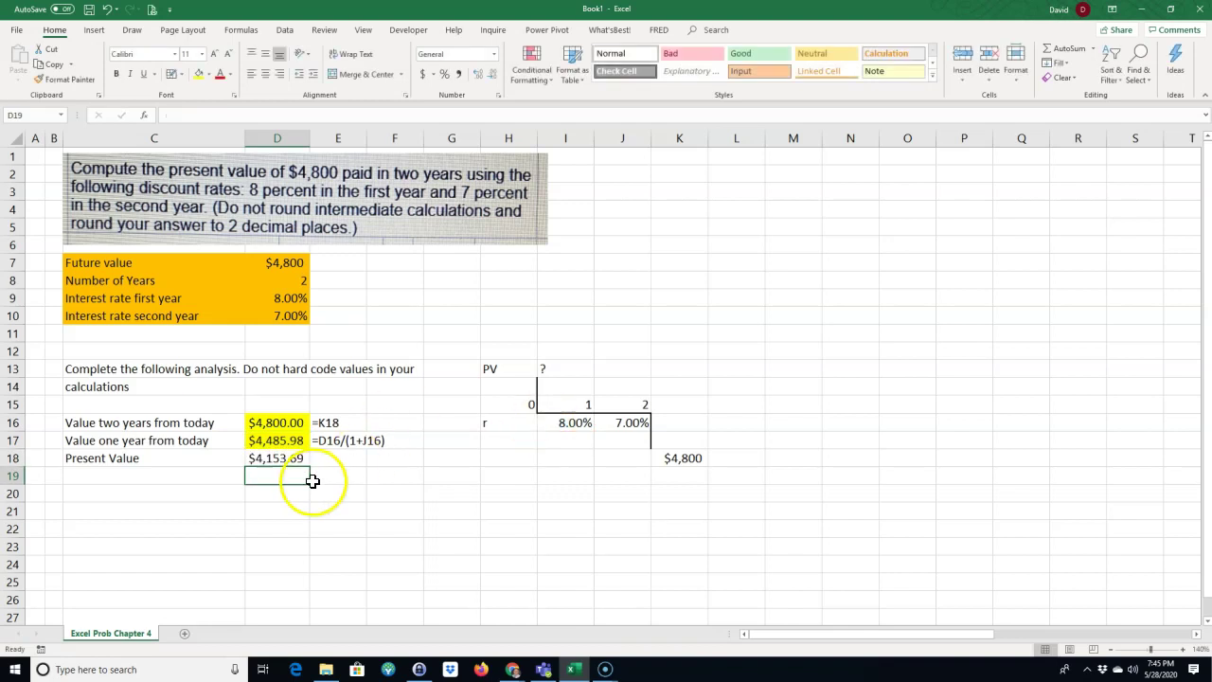
Fill the present value cell D18 with yellow and extend the formula text from E17 down to E18
click(283, 462)
click(200, 76)
click(326, 442)
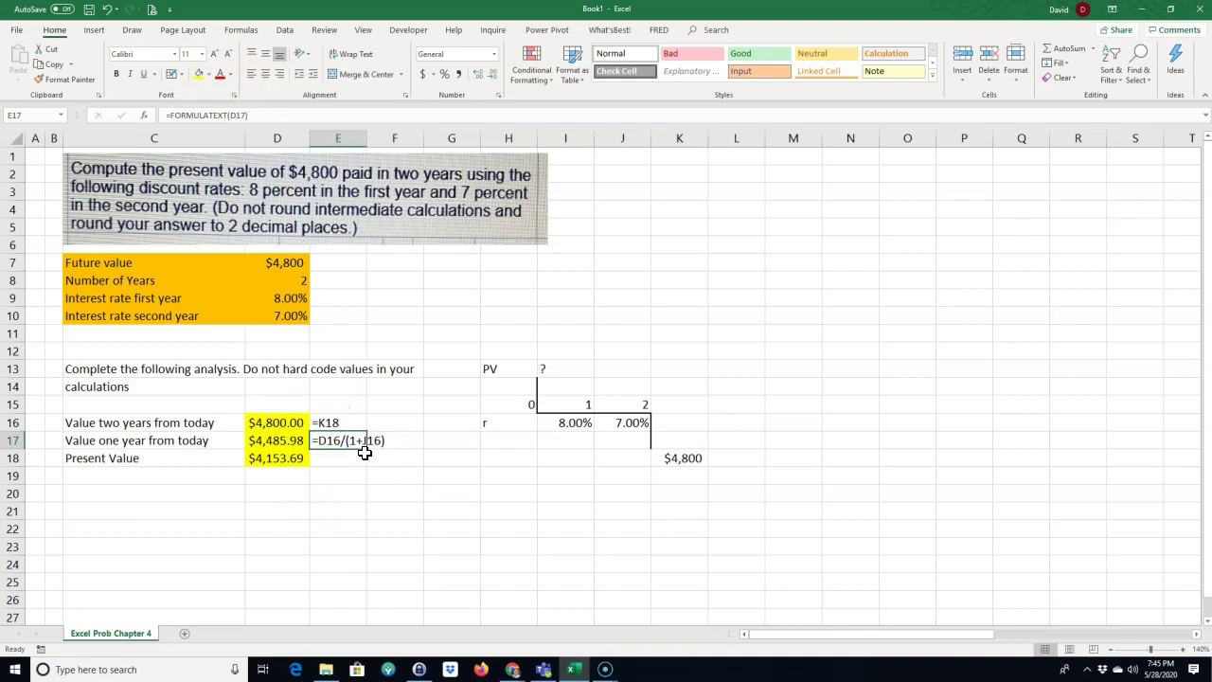
drag(367, 450, 366, 460)
click(355, 510)
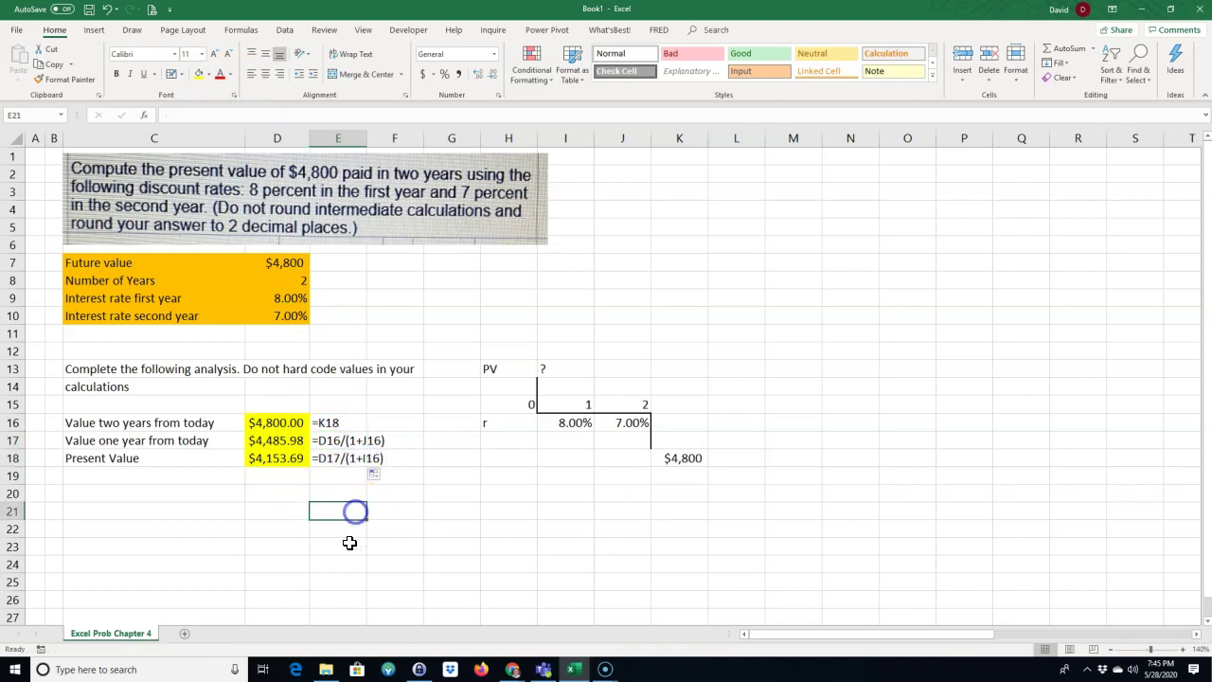
Calculate the present value in a single formula in D20 with =D16/((1+J16)*(1+I16))
click(273, 424)
click(277, 442)
click(276, 458)
click(269, 492)
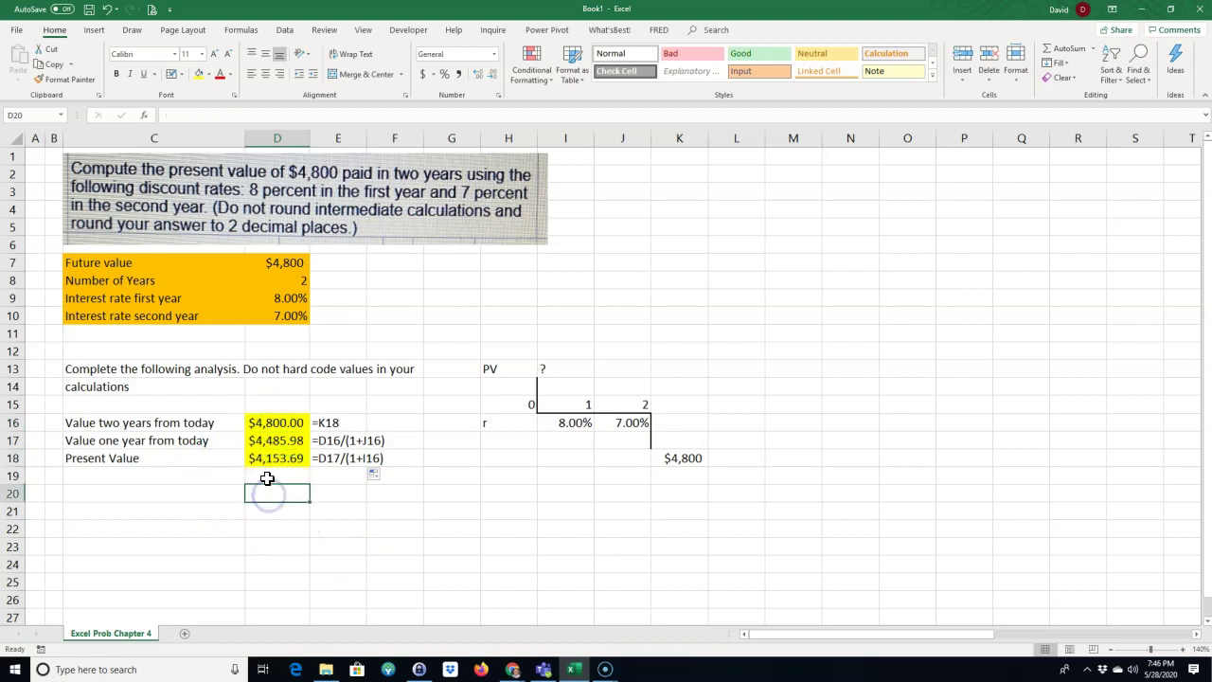
text(=)
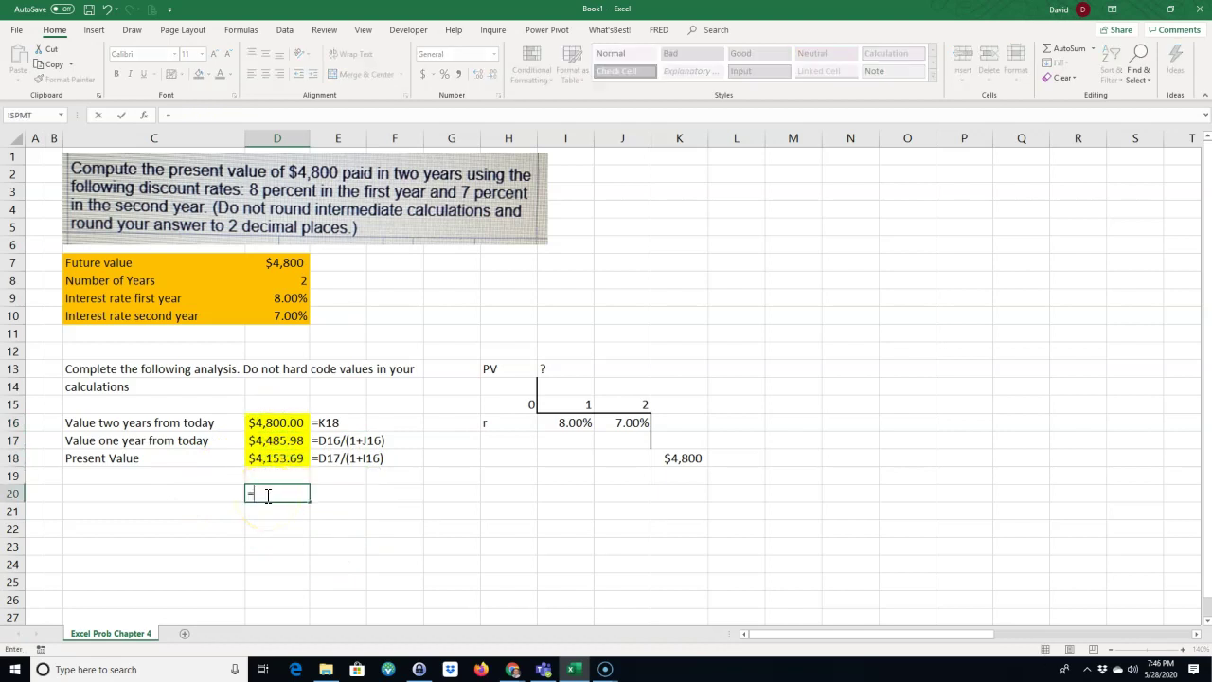
click(270, 424)
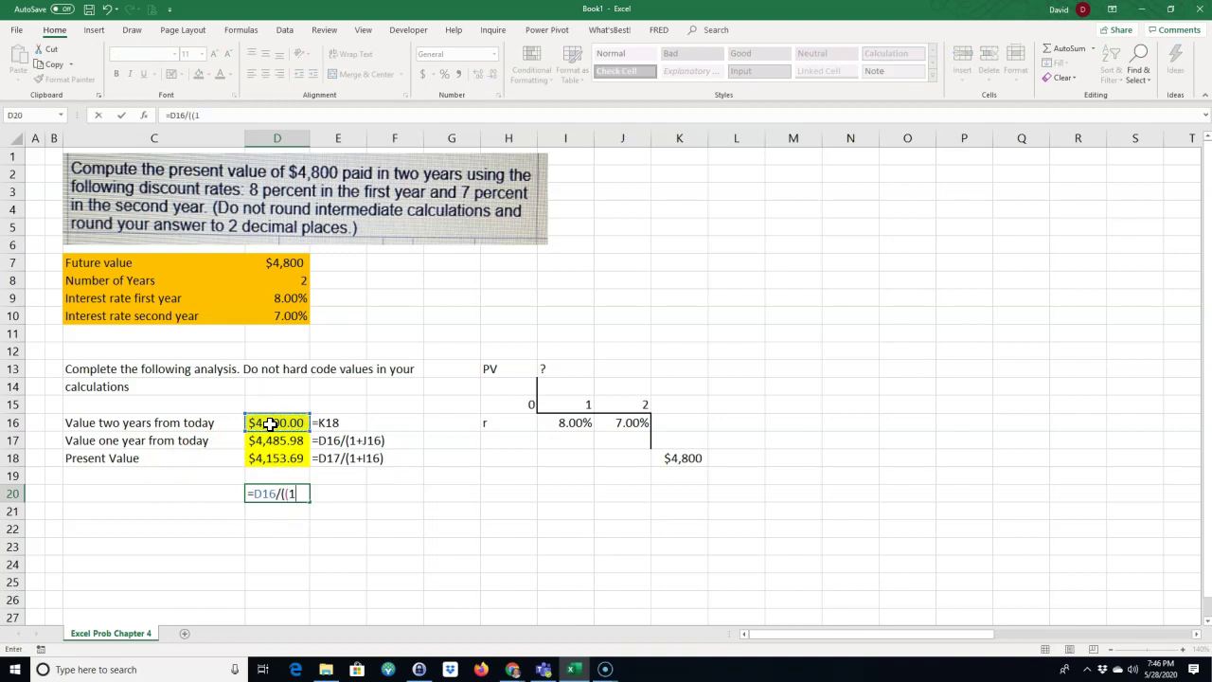
text(/((1+)
click(615, 424)
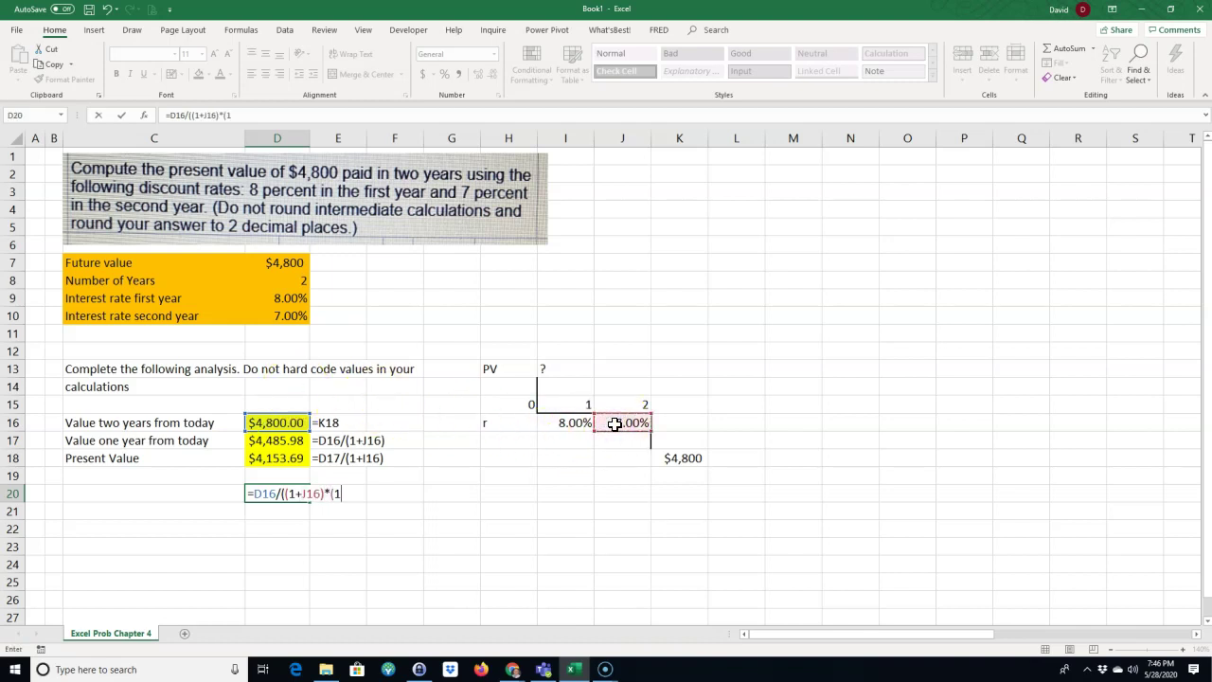
text()*(1+)
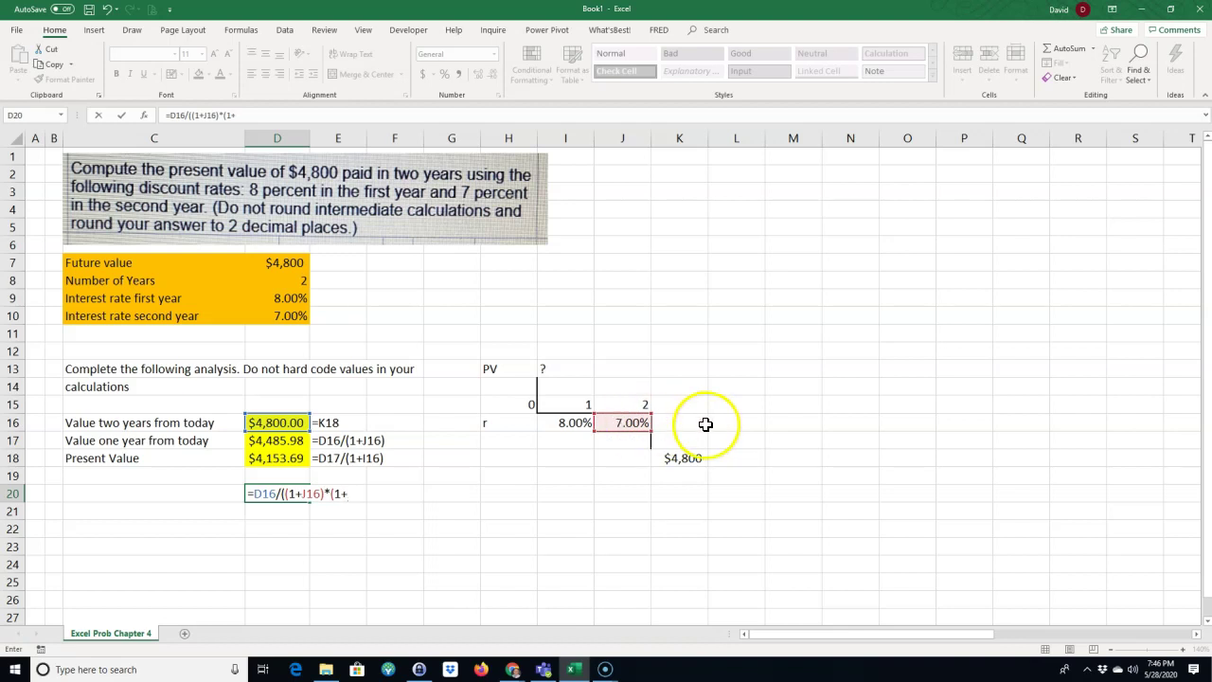
click(566, 423)
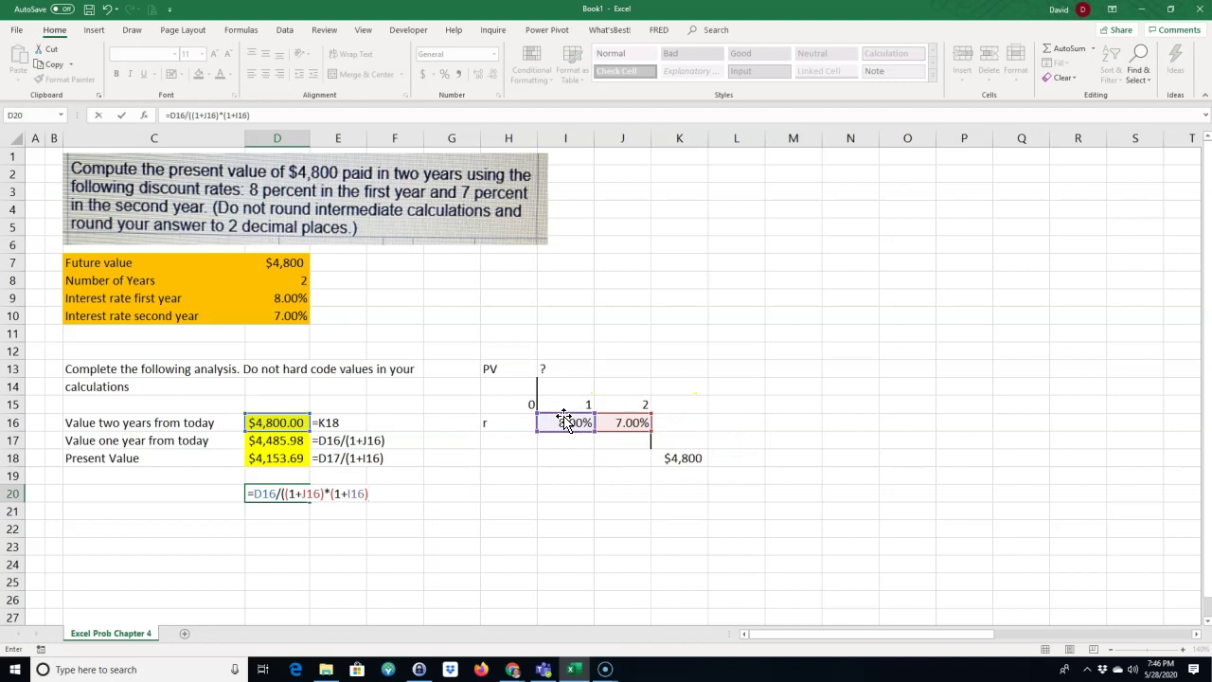
key(Return)
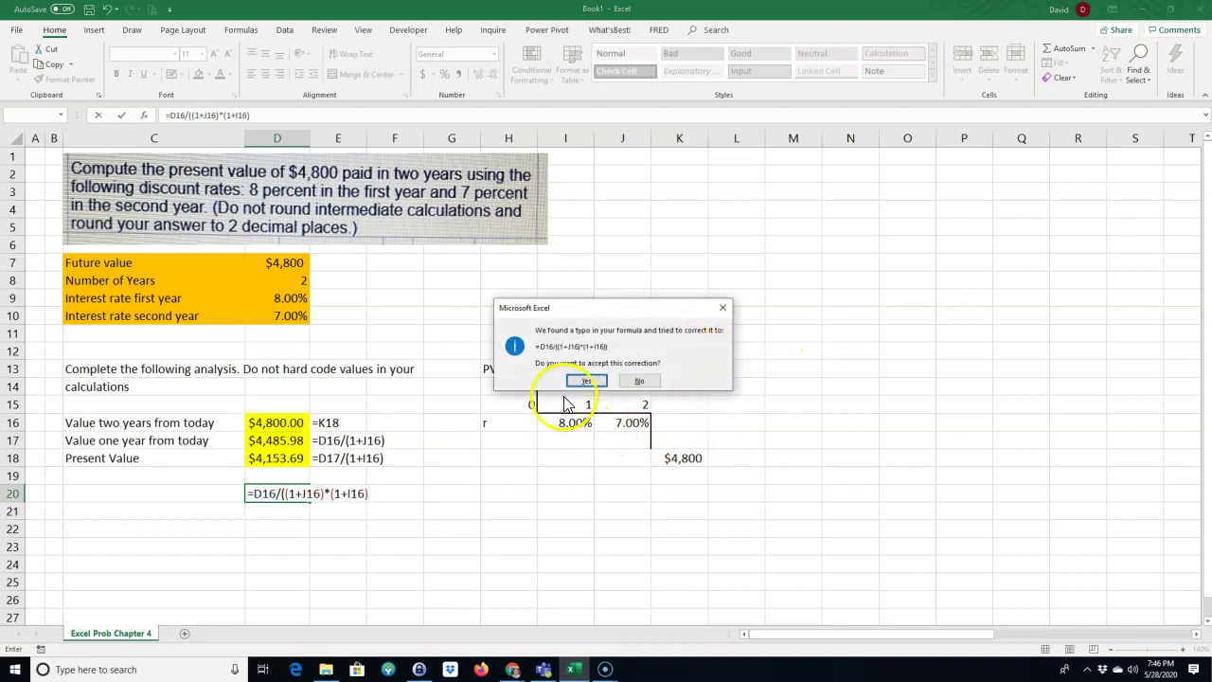
click(587, 380)
Copy the yellow fill and currency formatting of D18 to D20 using Format Painter
click(282, 458)
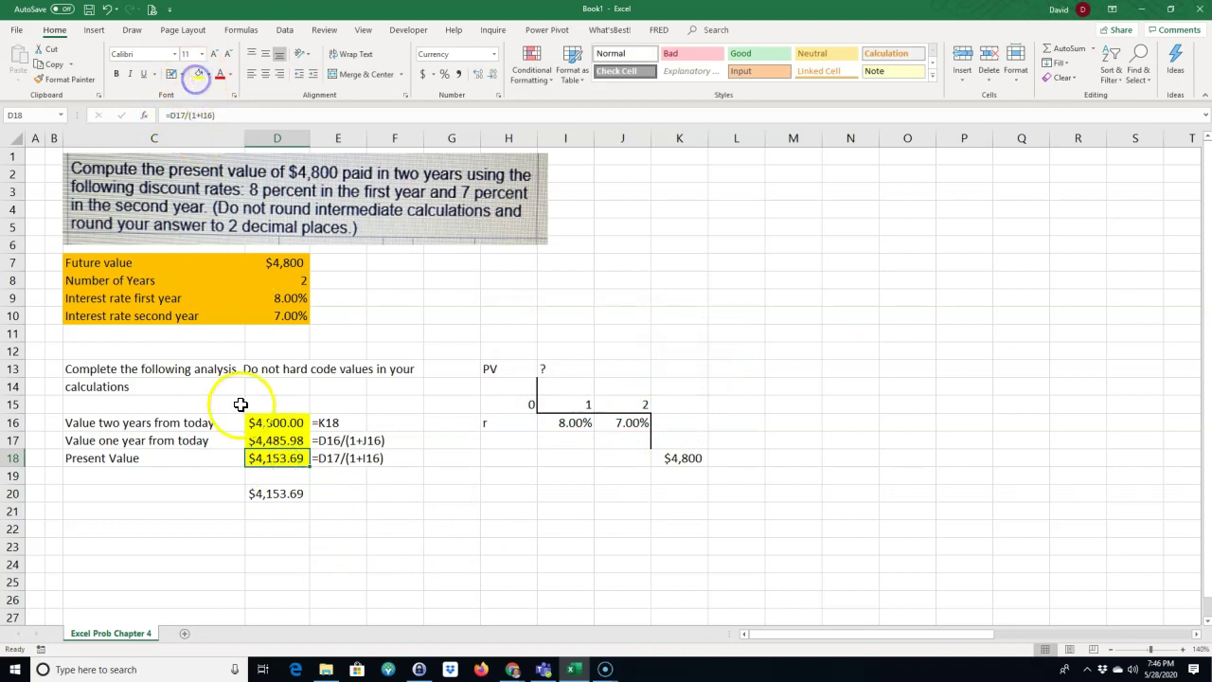
click(275, 494)
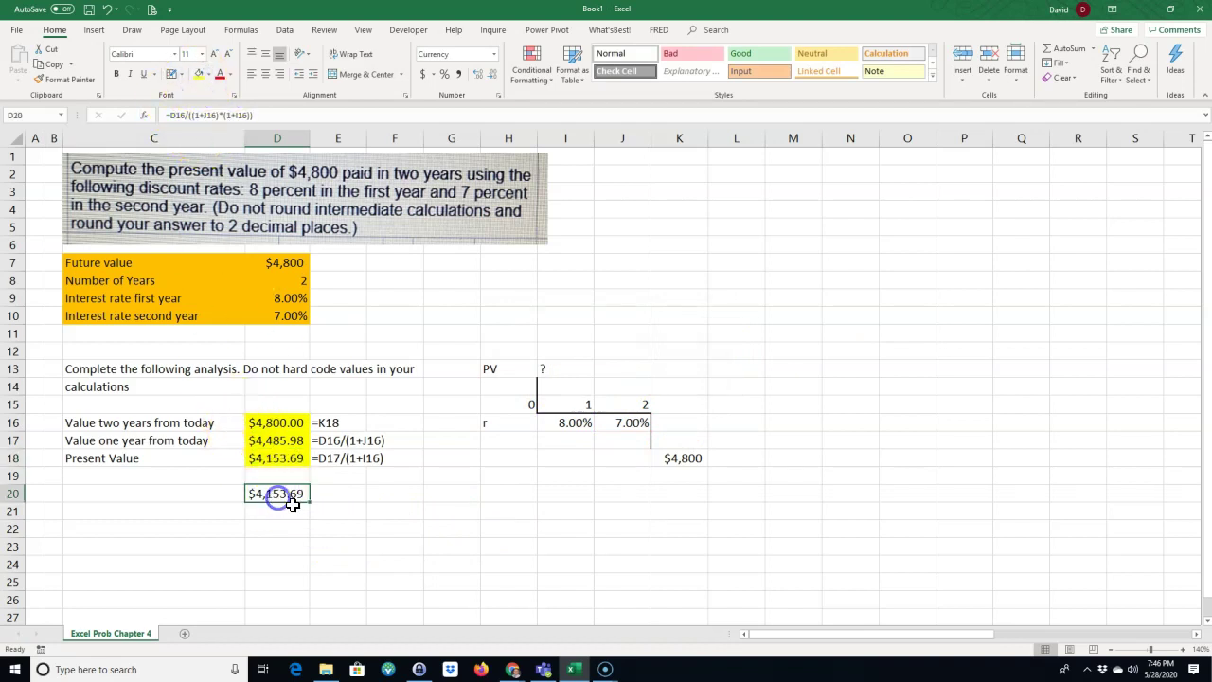
click(276, 458)
click(66, 79)
click(272, 497)
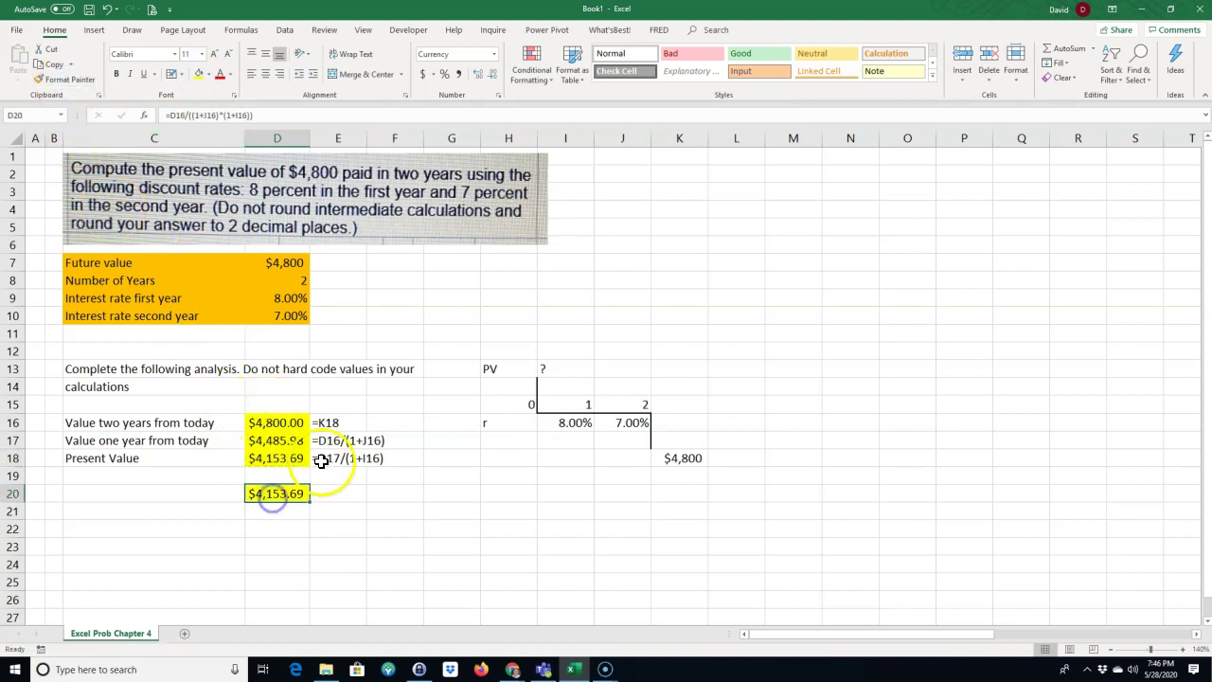
Copy the formula-text cell E18 to E20 so that it displays the formula of D20
click(329, 457)
key(ctrl+c)
click(345, 497)
key(ctrl+v)
click(394, 582)
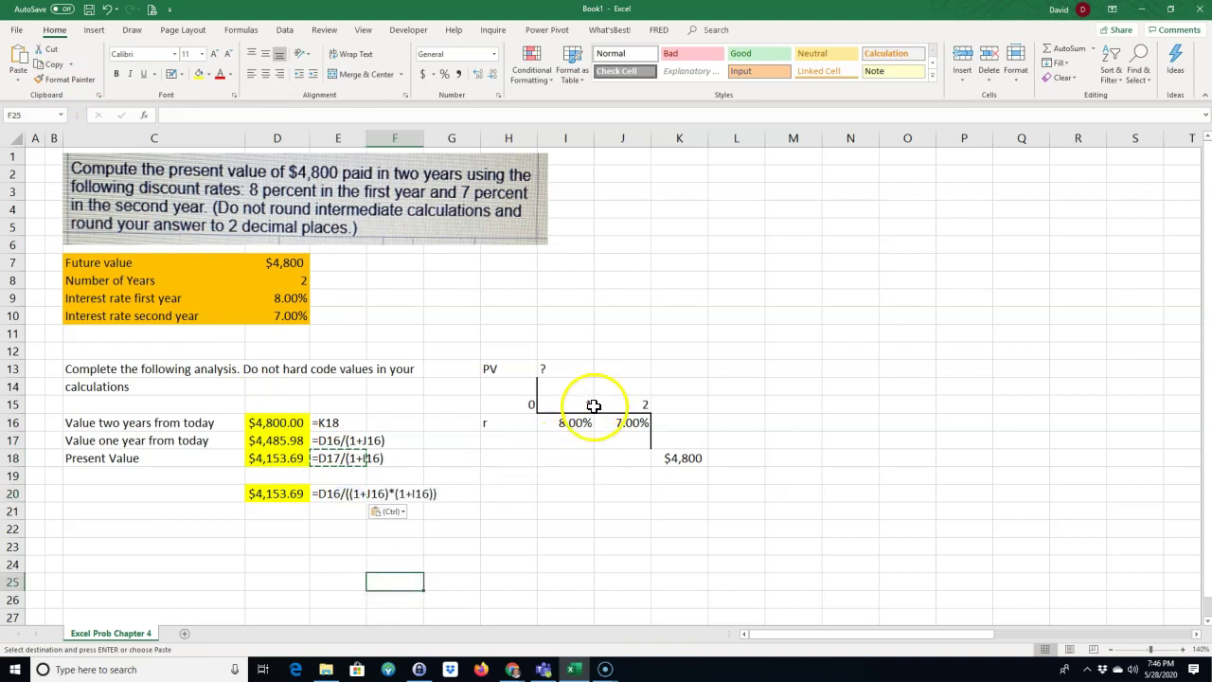
click(274, 441)
key(Escape)
click(279, 550)
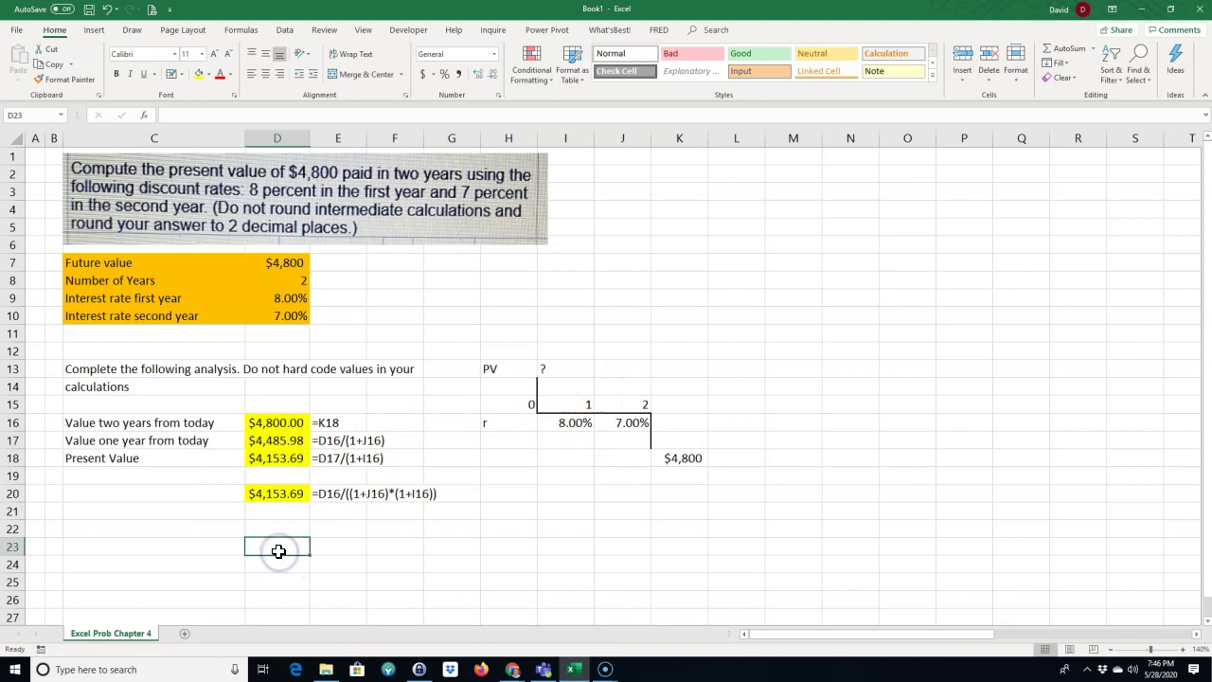
Copy the three row labels in C16:C18 to C22:C24
drag(83, 424, 93, 457)
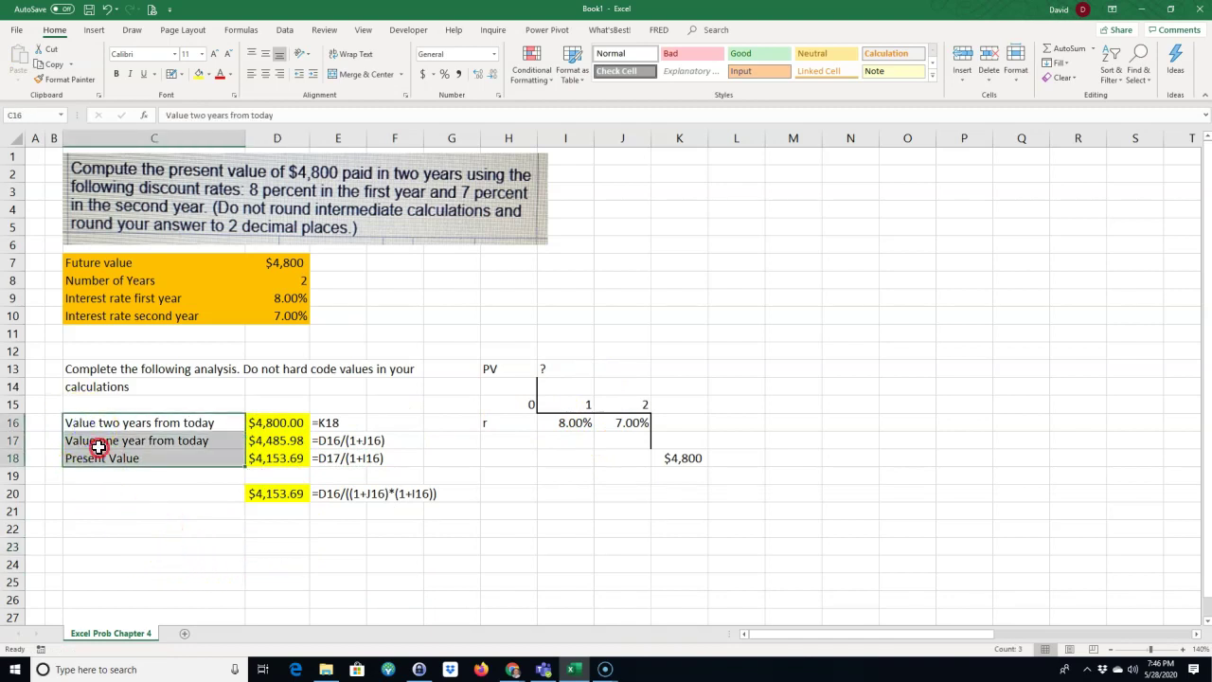
right_click(99, 446)
click(123, 171)
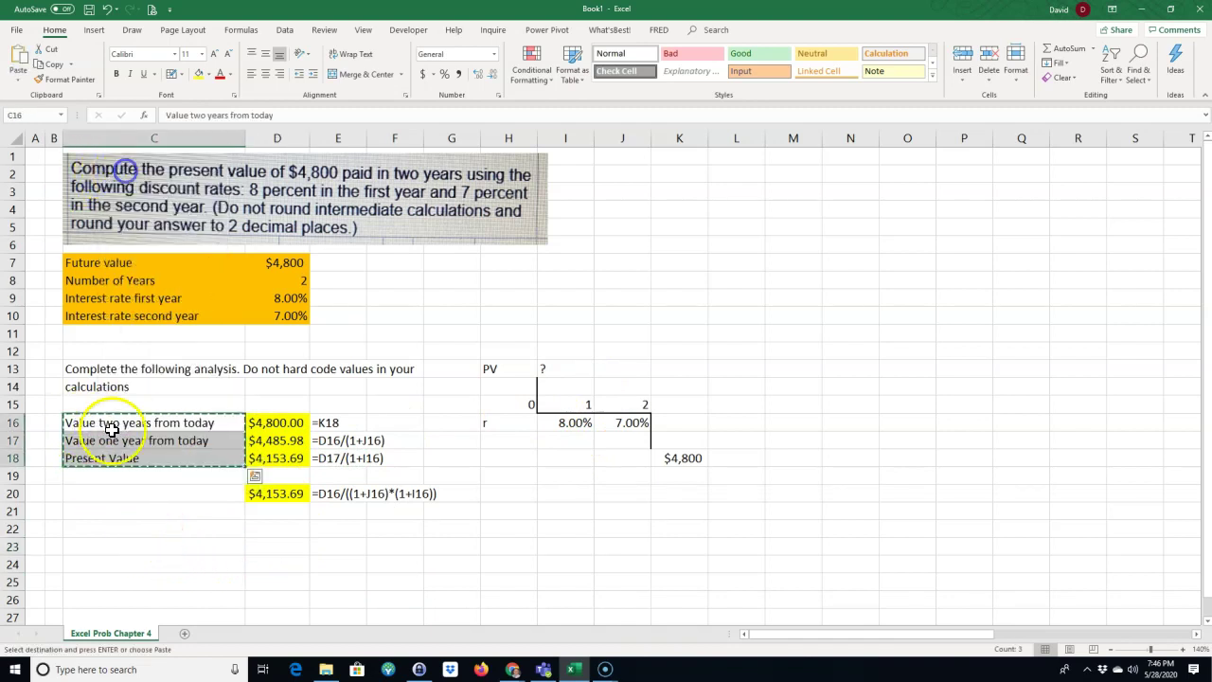
click(121, 525)
key(ctrl+v)
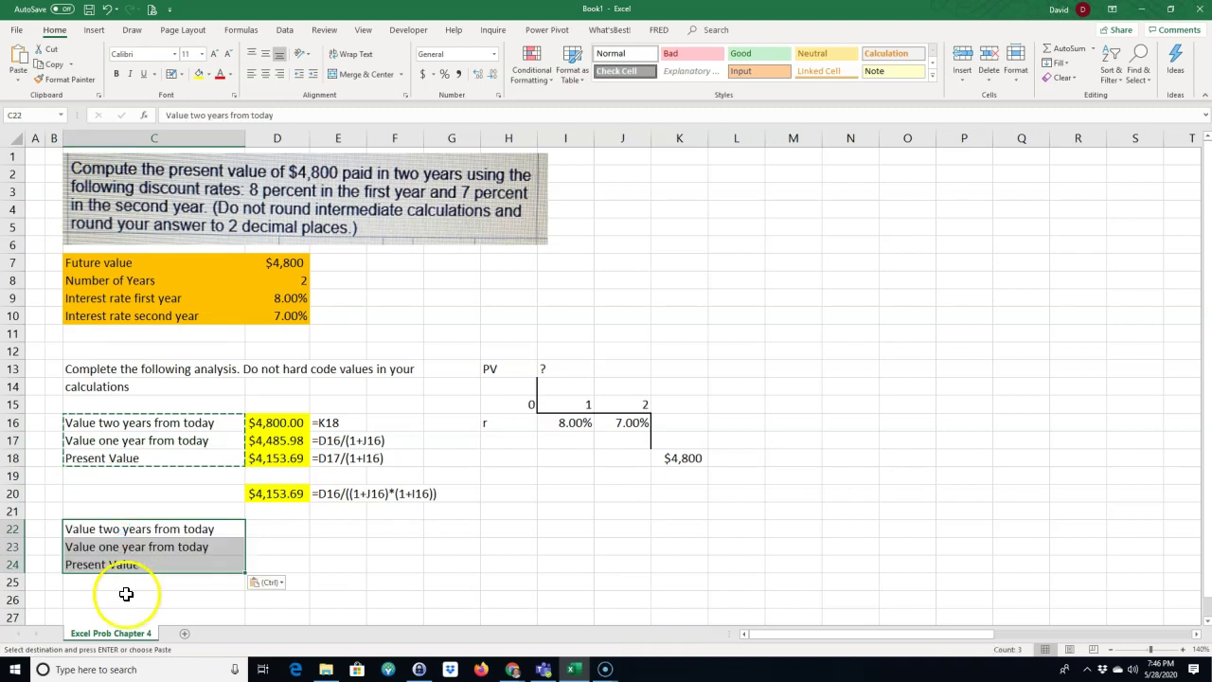
Link the value two years from today in D22 to the timeline amount with =K18
click(277, 530)
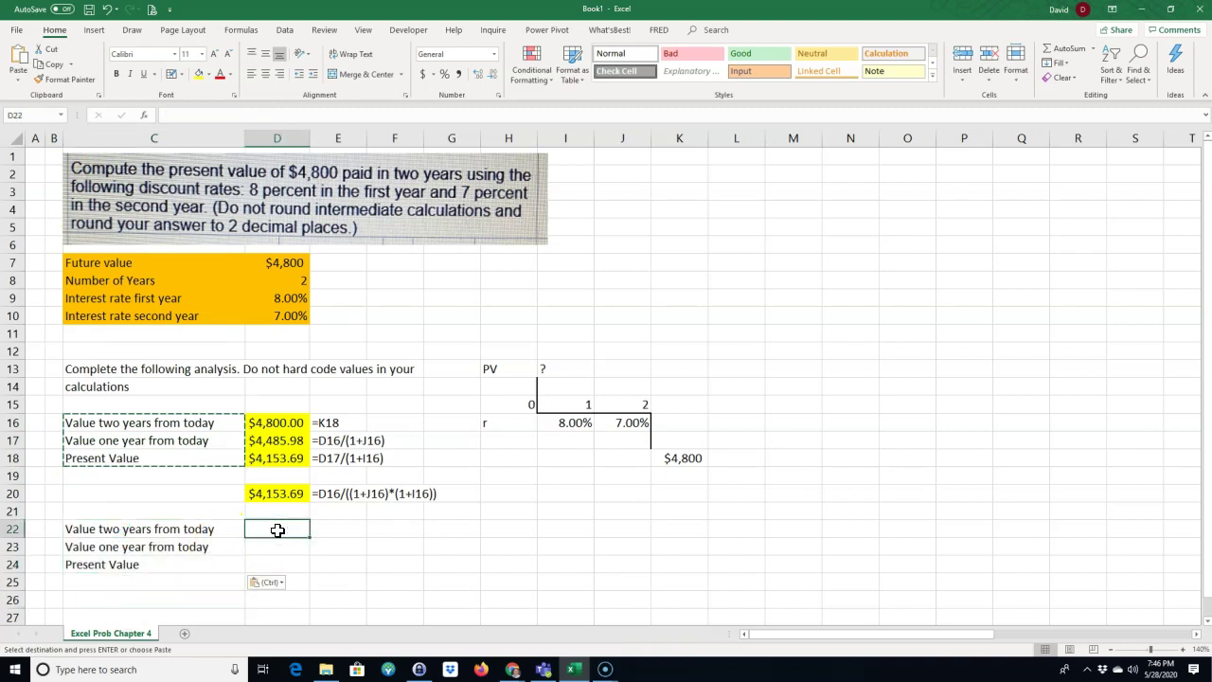
text(=)
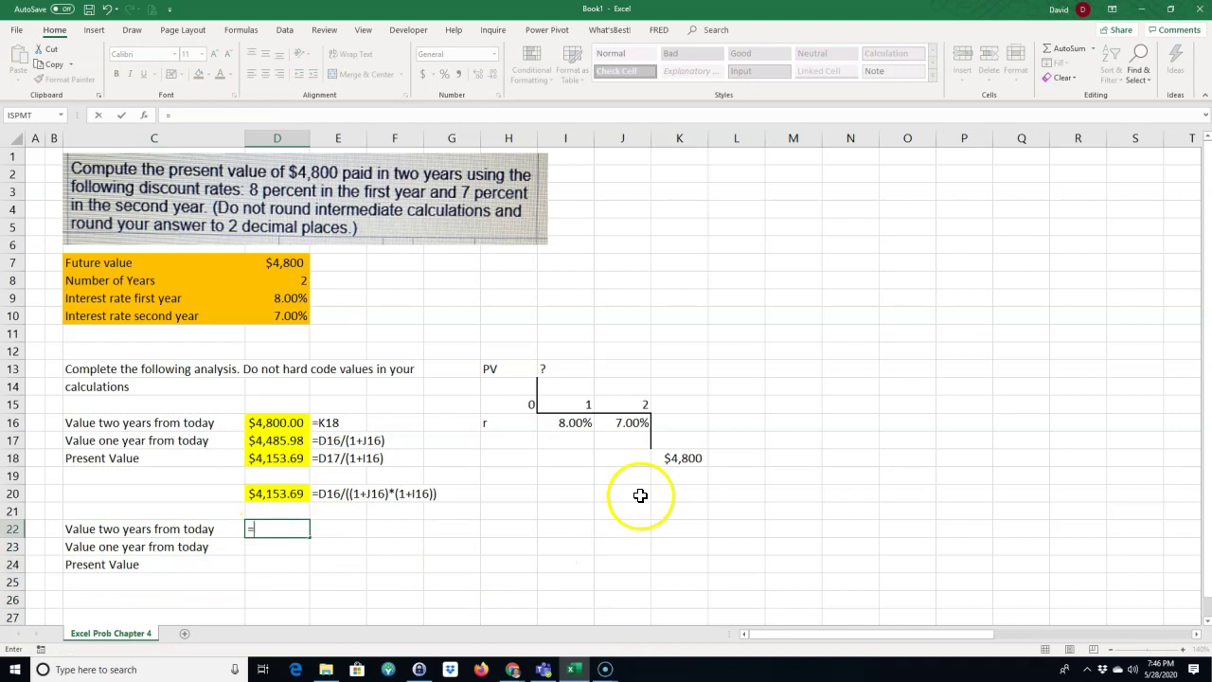
click(672, 457)
key(Return)
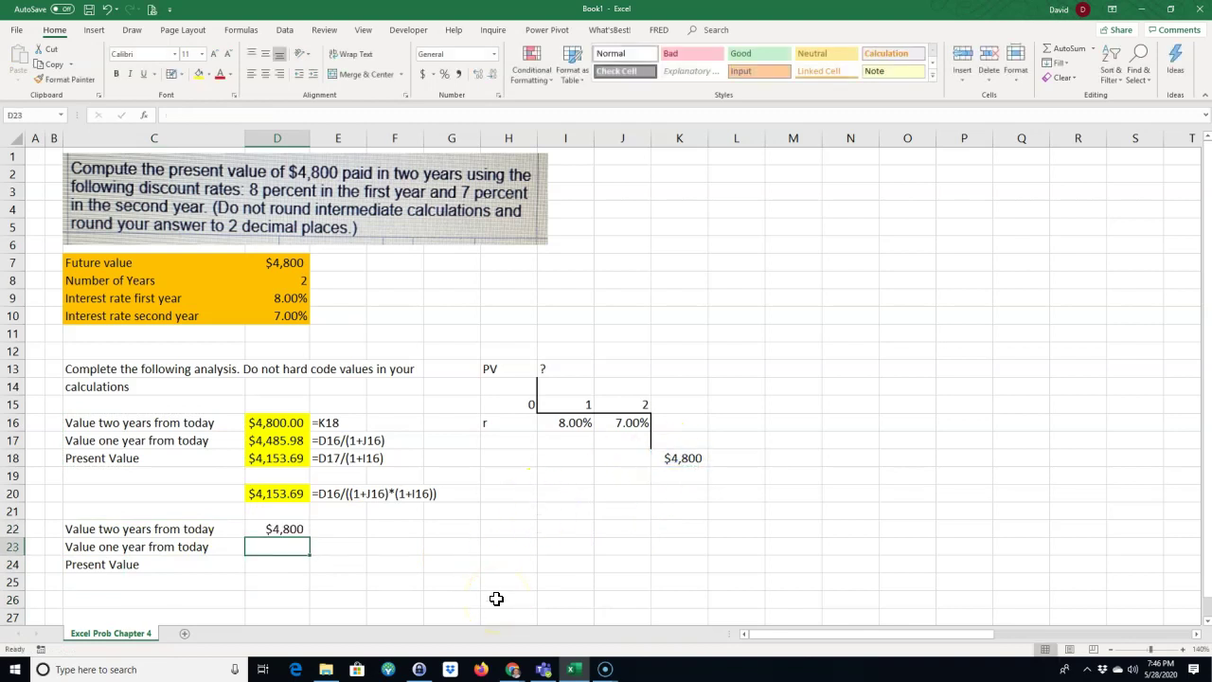
Calculate the value one year from today in D23 with the PV function as =PV(J16,1,,-K18)
text(=pv()
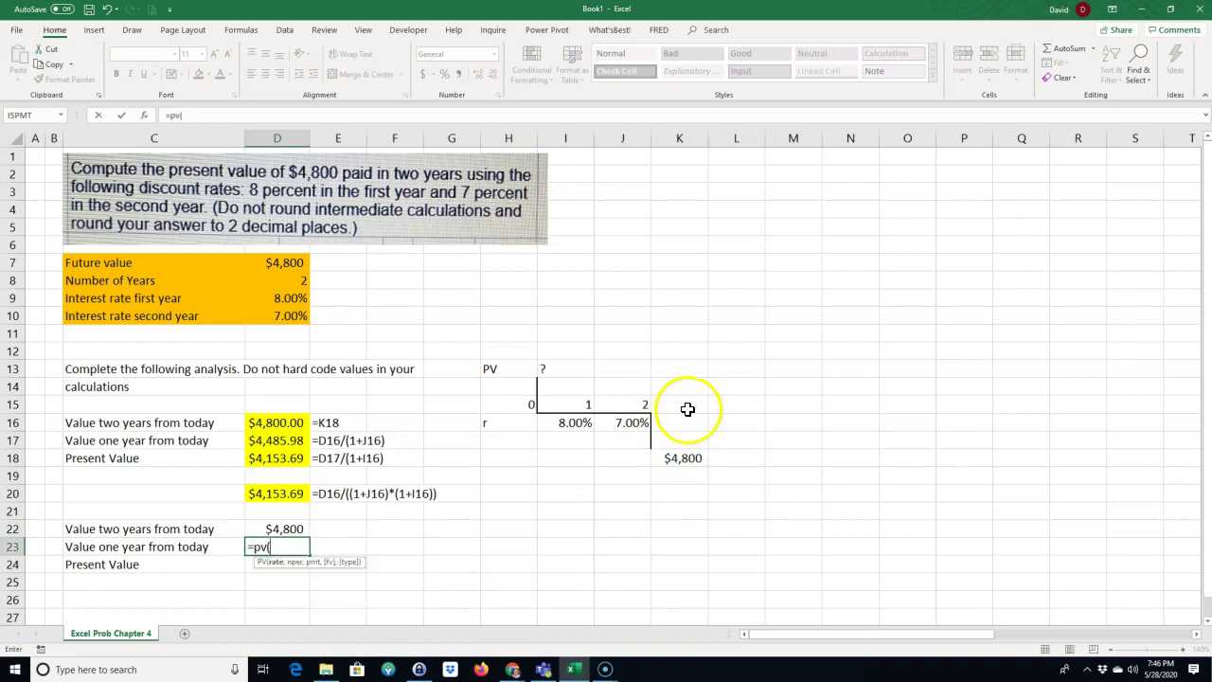
click(622, 424)
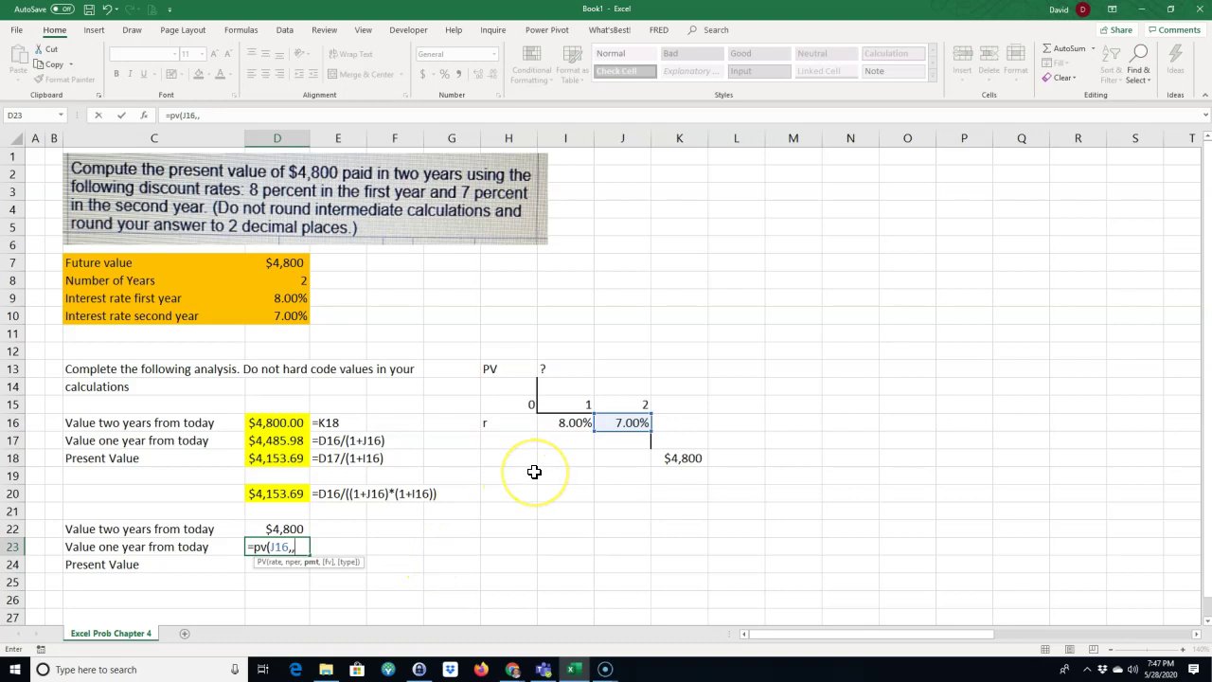
key(BackSpace)
key(BackSpace)
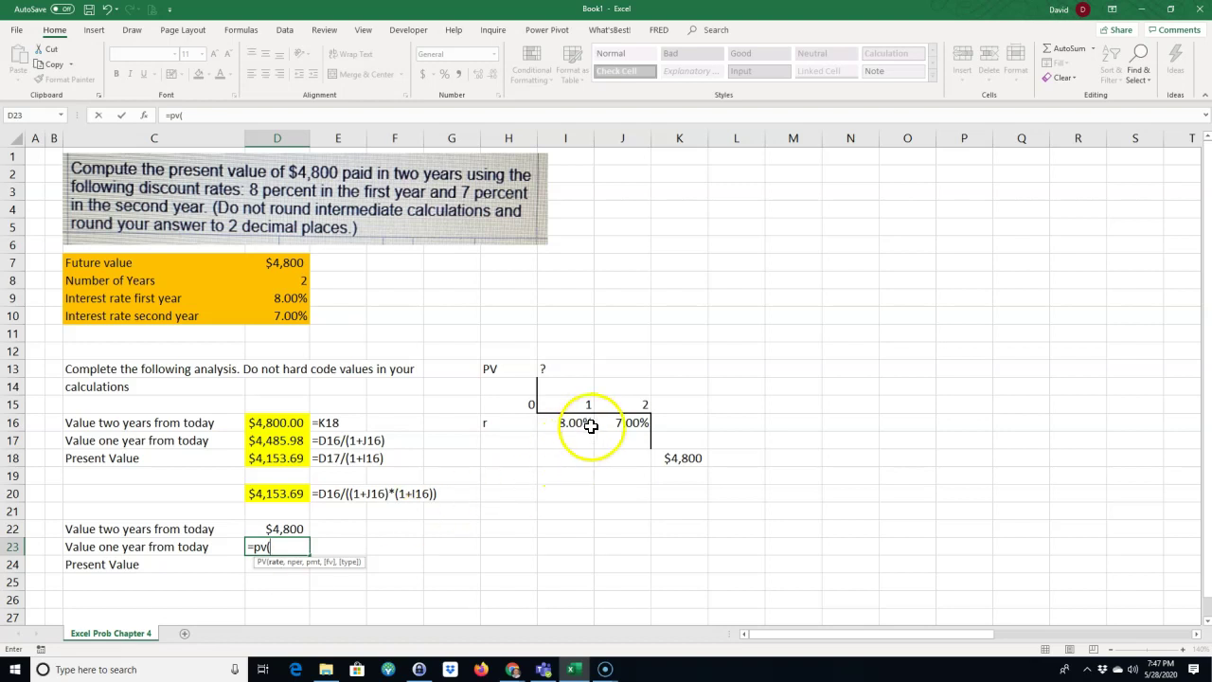
click(629, 422)
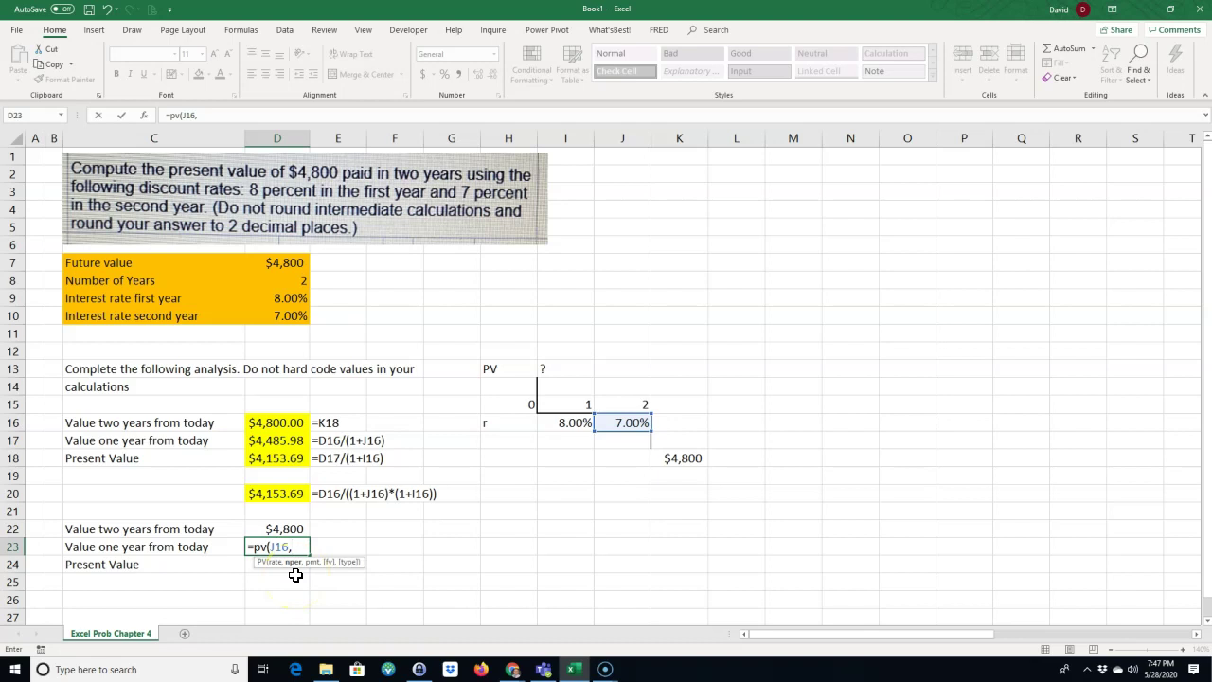
text(1,,-)
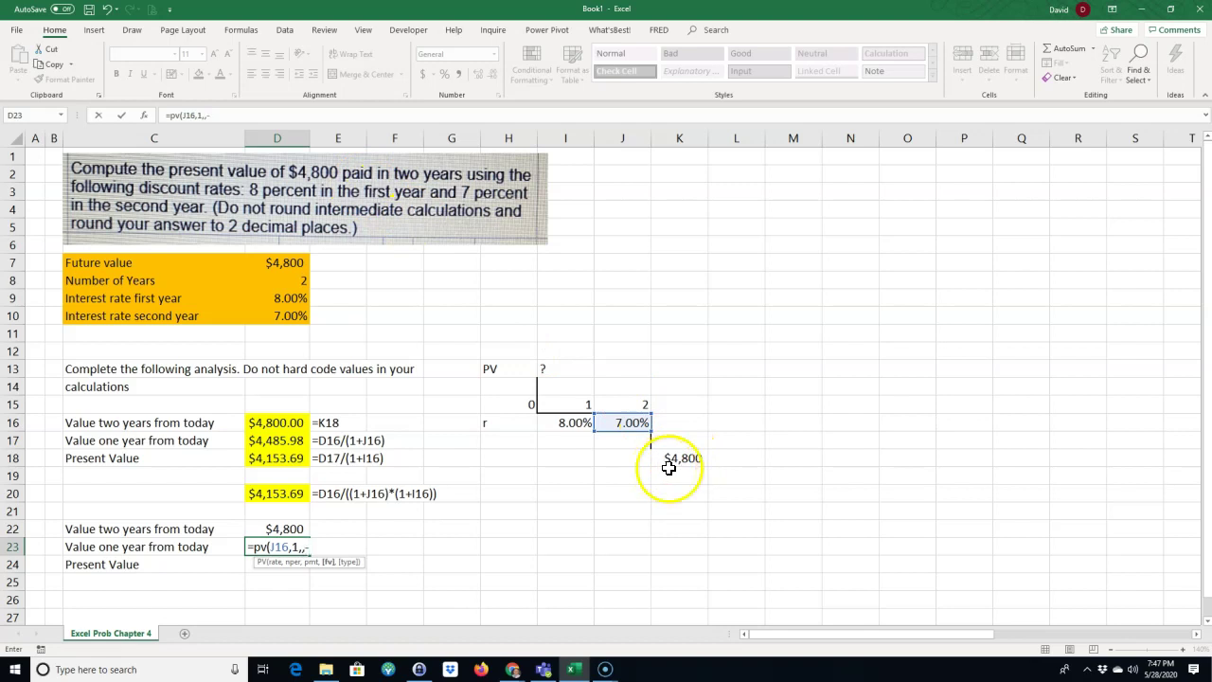
click(681, 458)
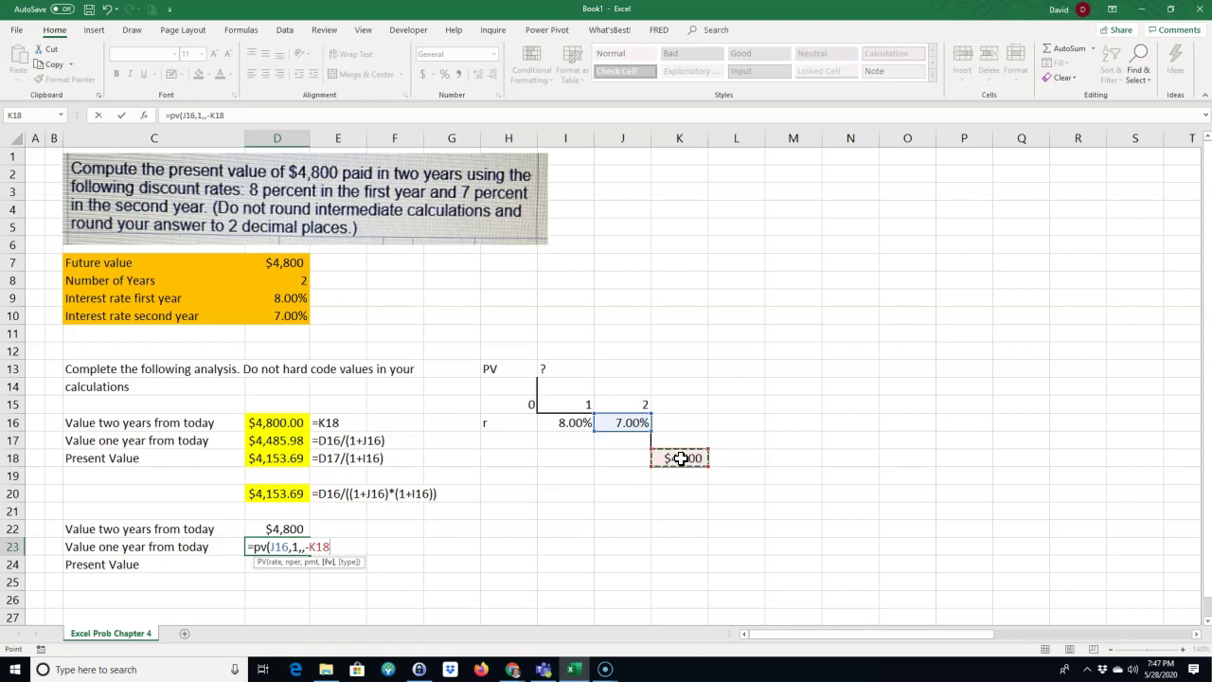
text())
key(Return)
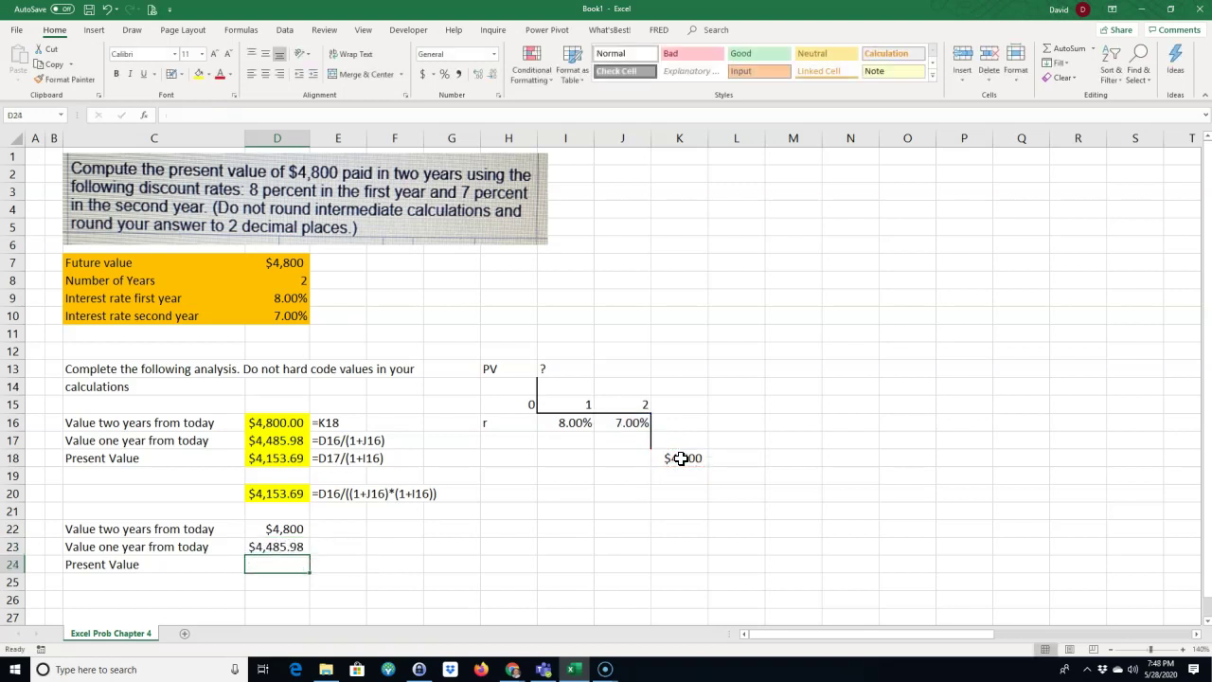
Copy the formula-text cell E16 to E22 and E23 to display the formulas of D22 and D23
click(324, 422)
key(ctrl+c)
click(325, 528)
key(ctrl+v)
click(329, 548)
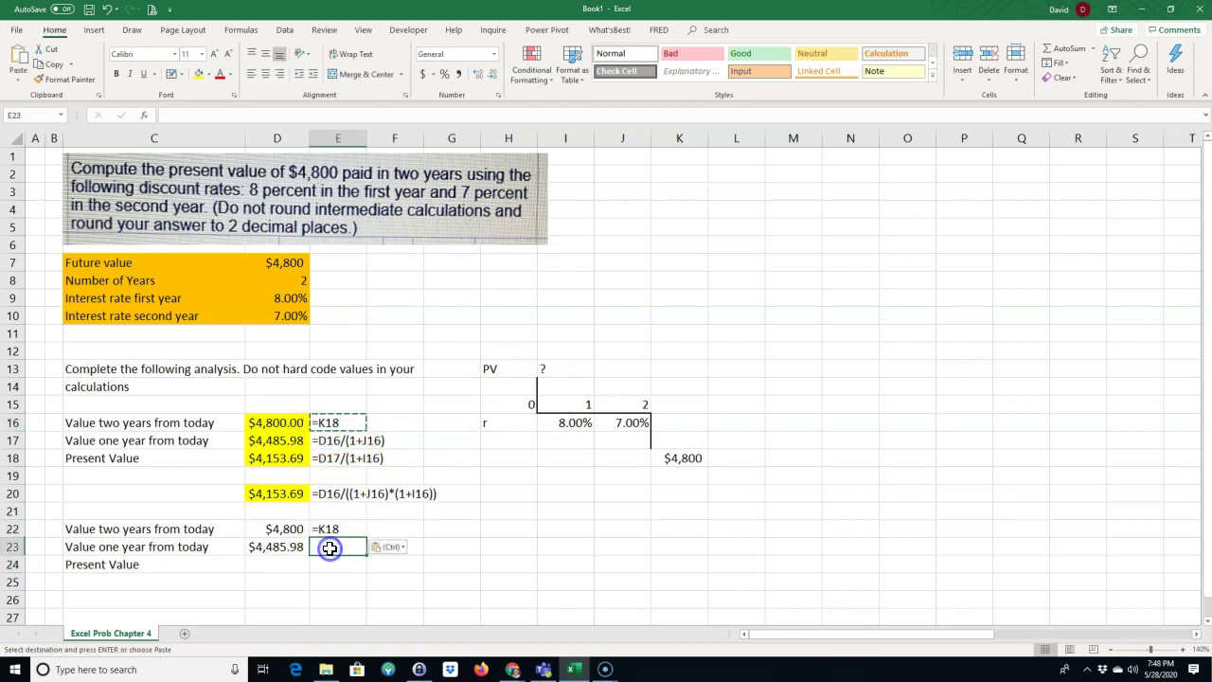
key(ctrl+v)
Fill D22:D24 with yellow and extend the formula-text cell E23 down to E24
drag(284, 528, 286, 564)
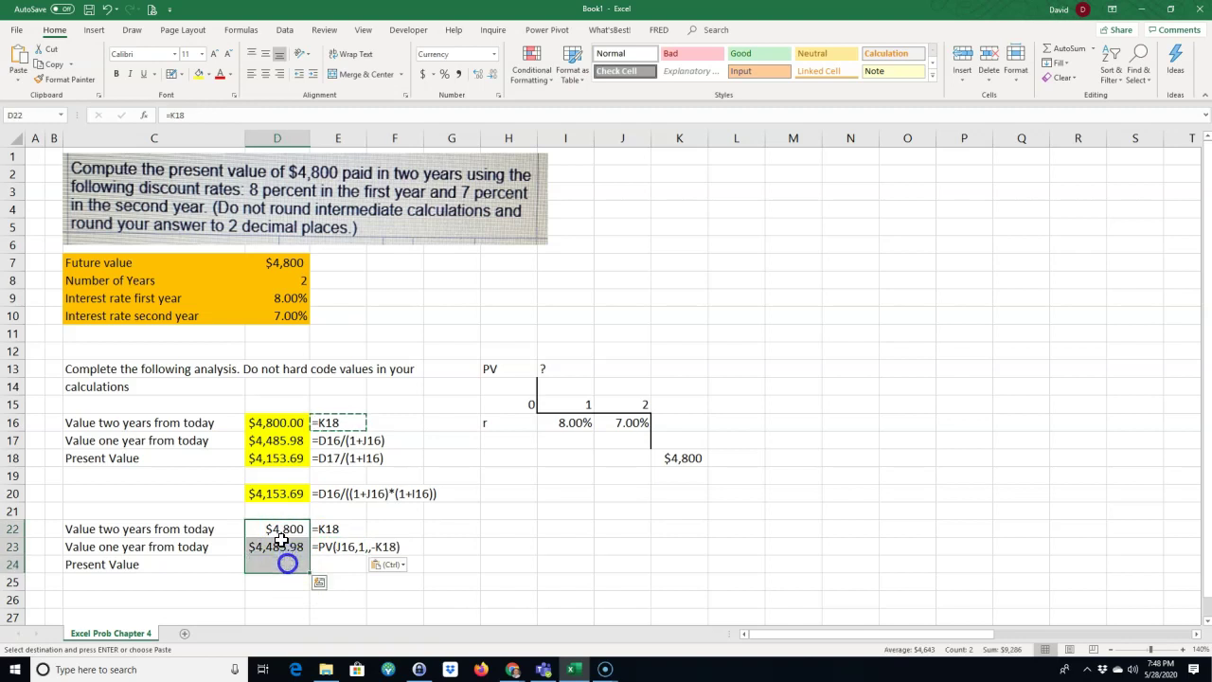
click(199, 74)
click(346, 556)
drag(367, 559, 370, 568)
Calculate the present value in D24 with the PV function as =PV(I16,1,,-D23)
click(283, 563)
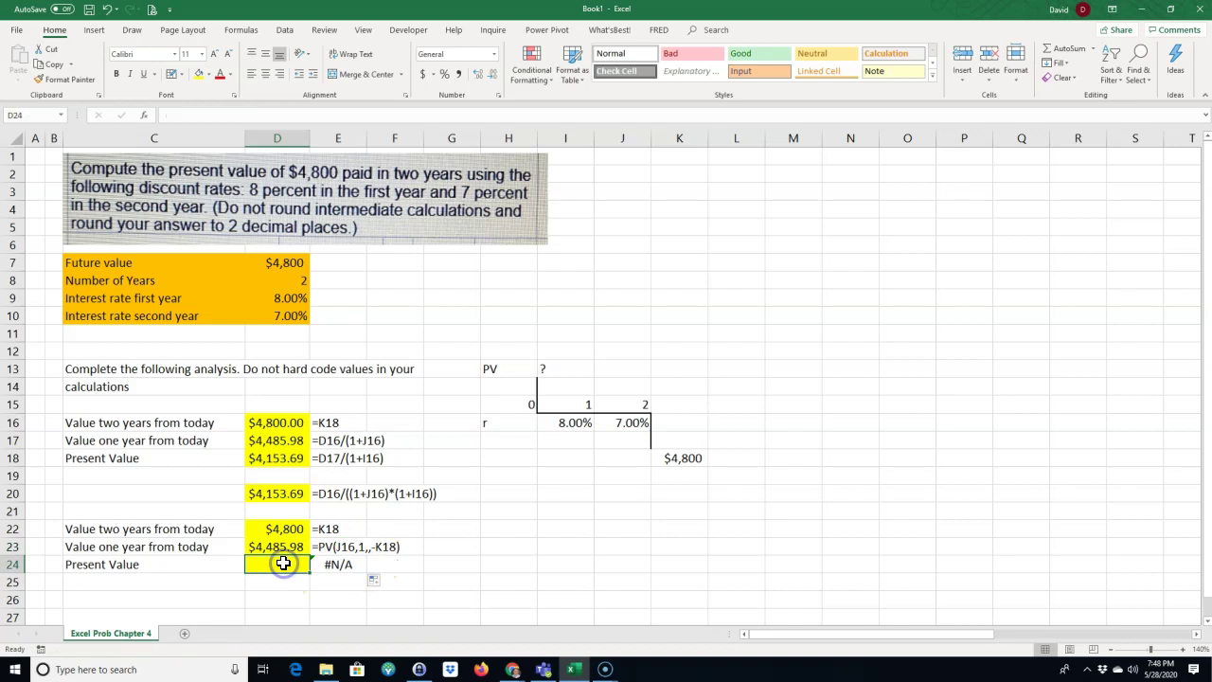
text(=PV()
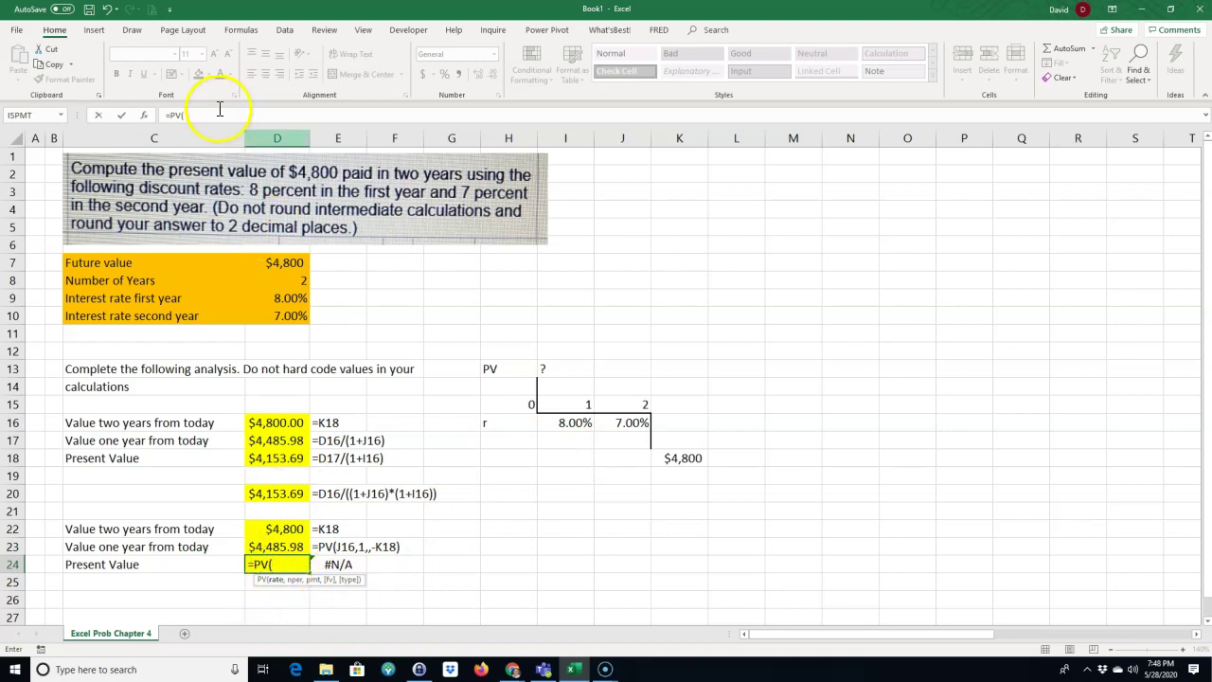
click(144, 119)
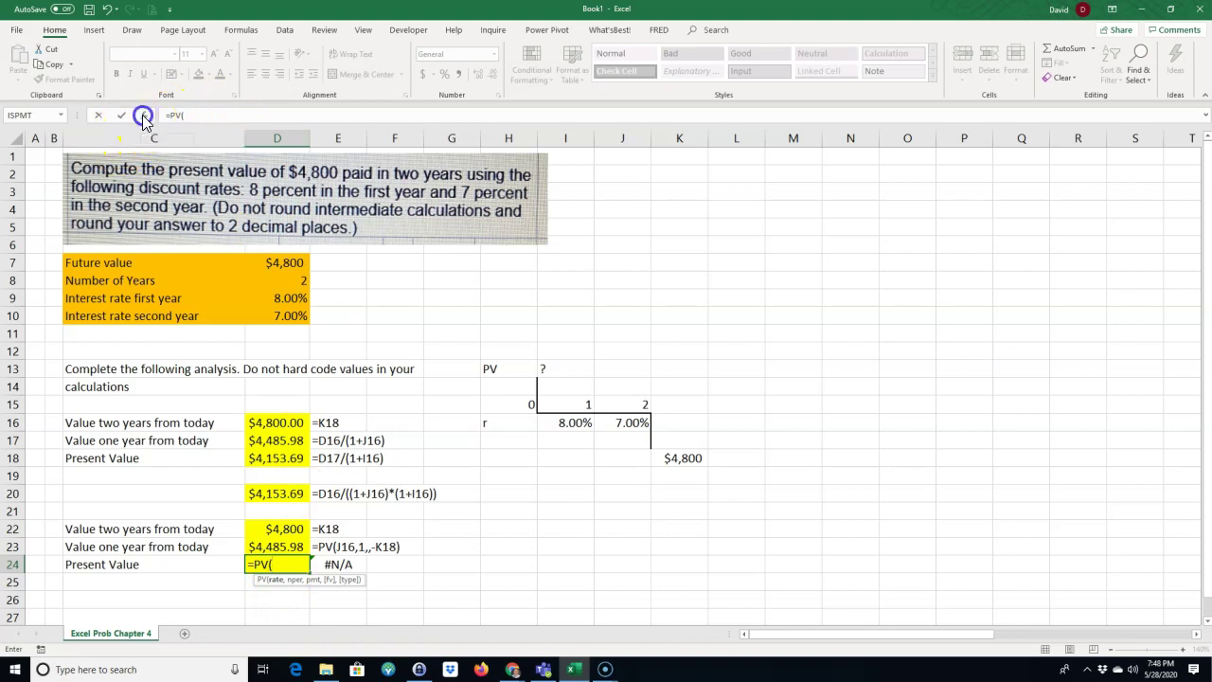
drag(622, 274, 862, 353)
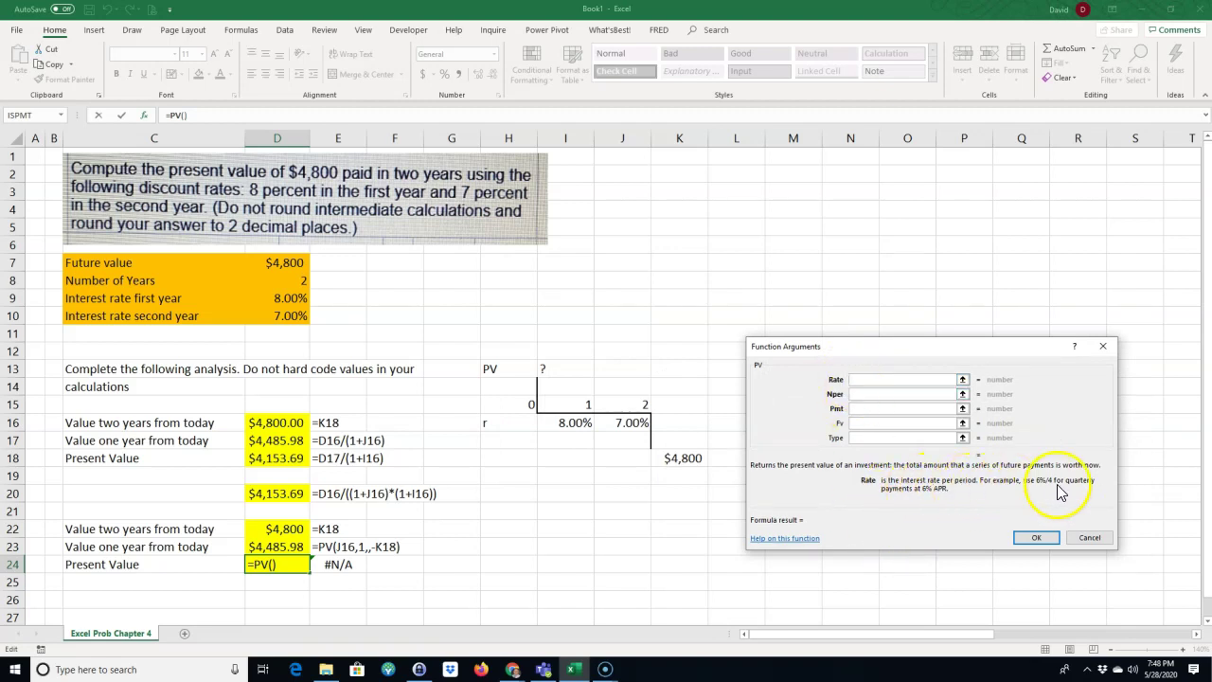
click(564, 426)
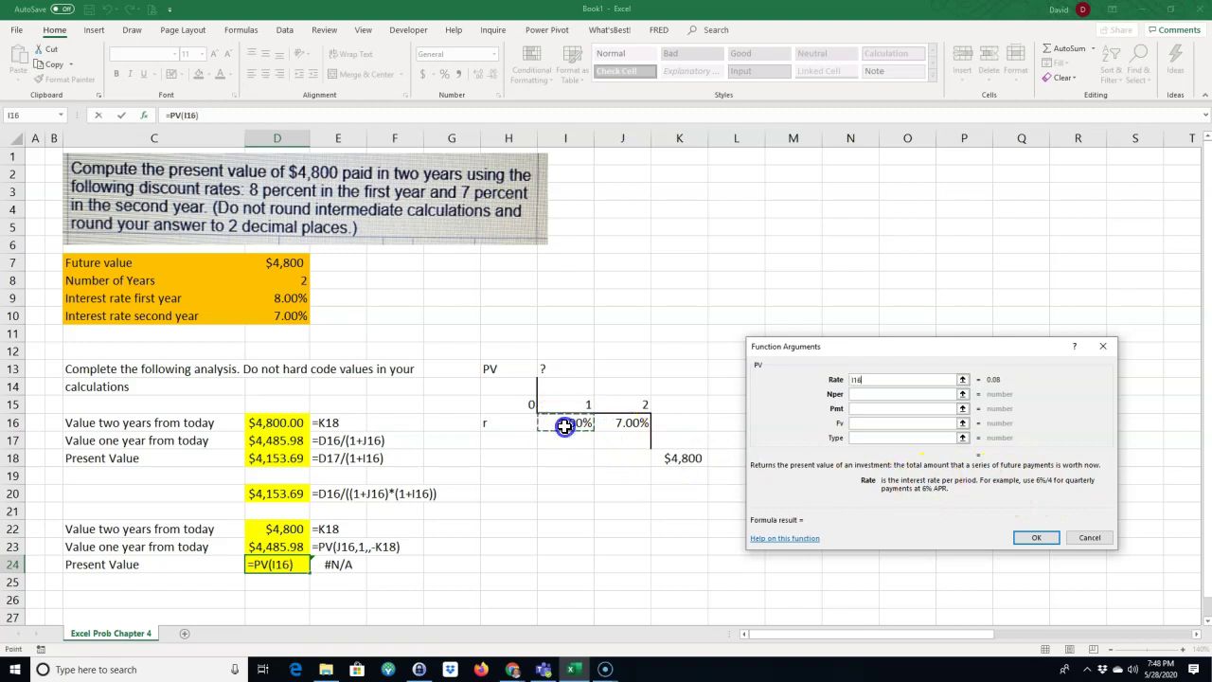
click(860, 395)
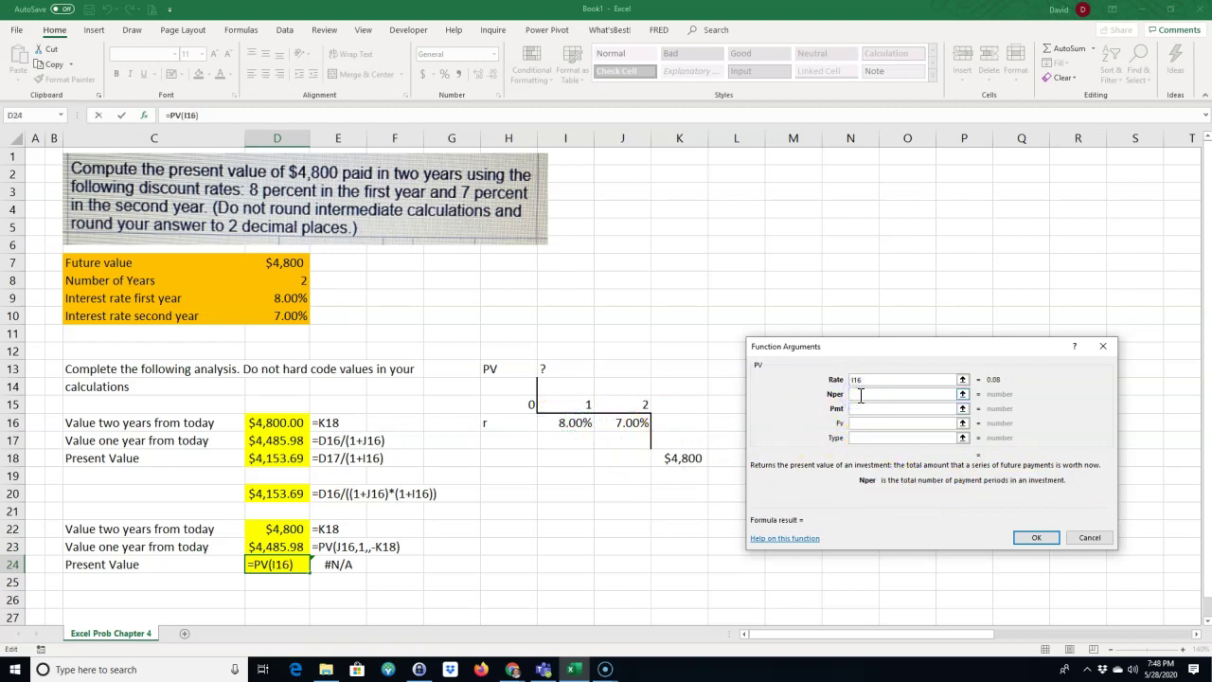
text(1)
click(857, 408)
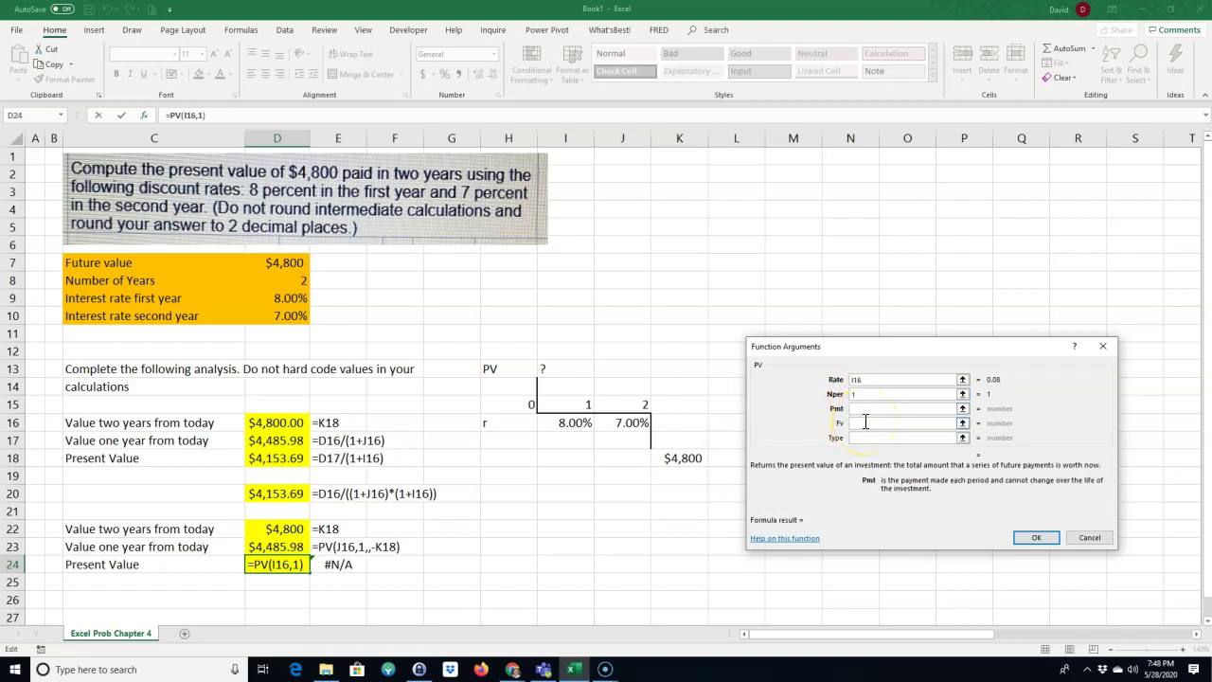
click(860, 424)
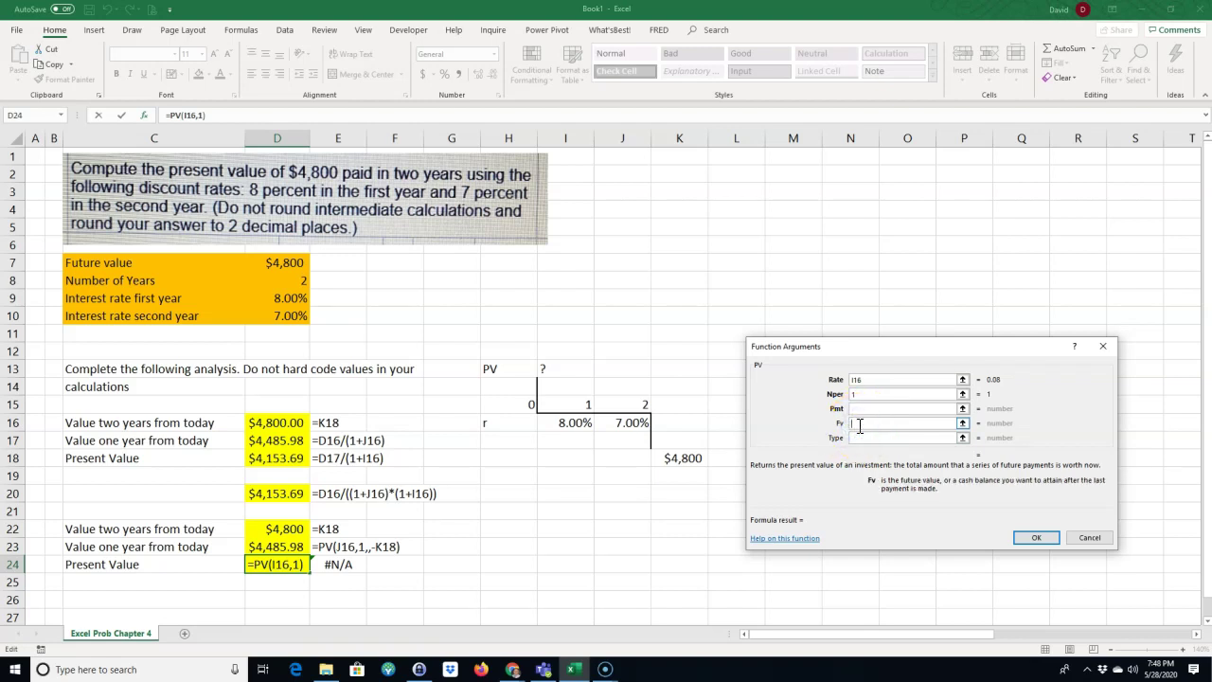
text(-)
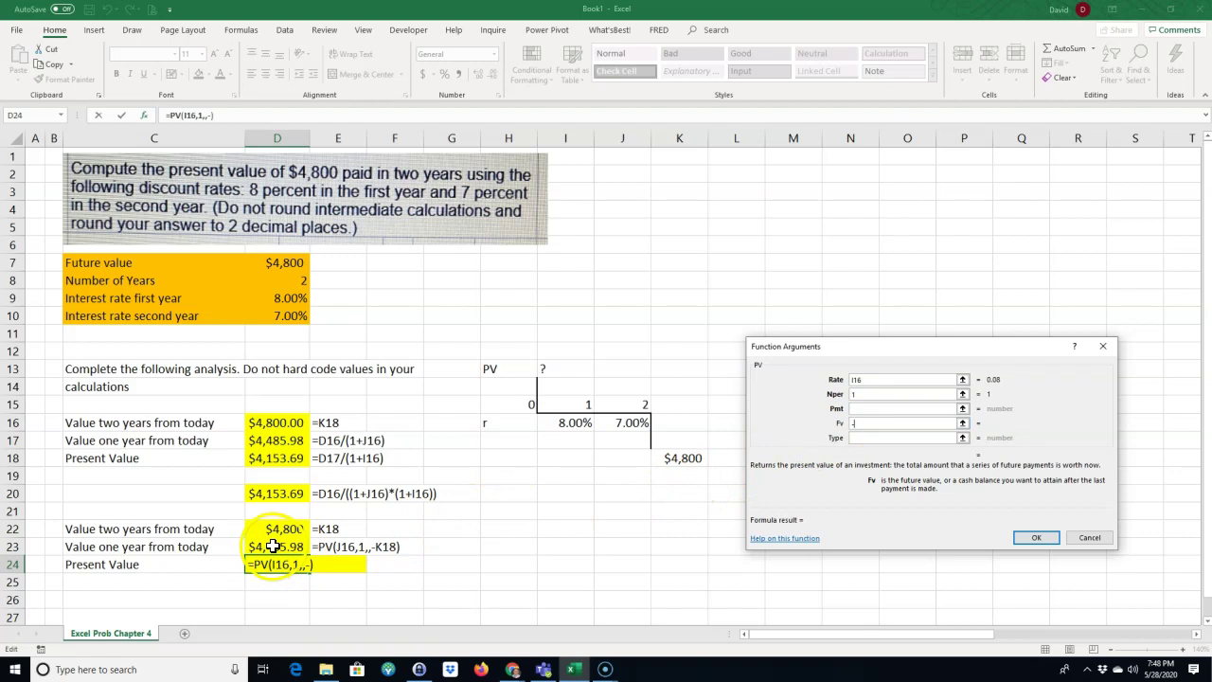
click(273, 547)
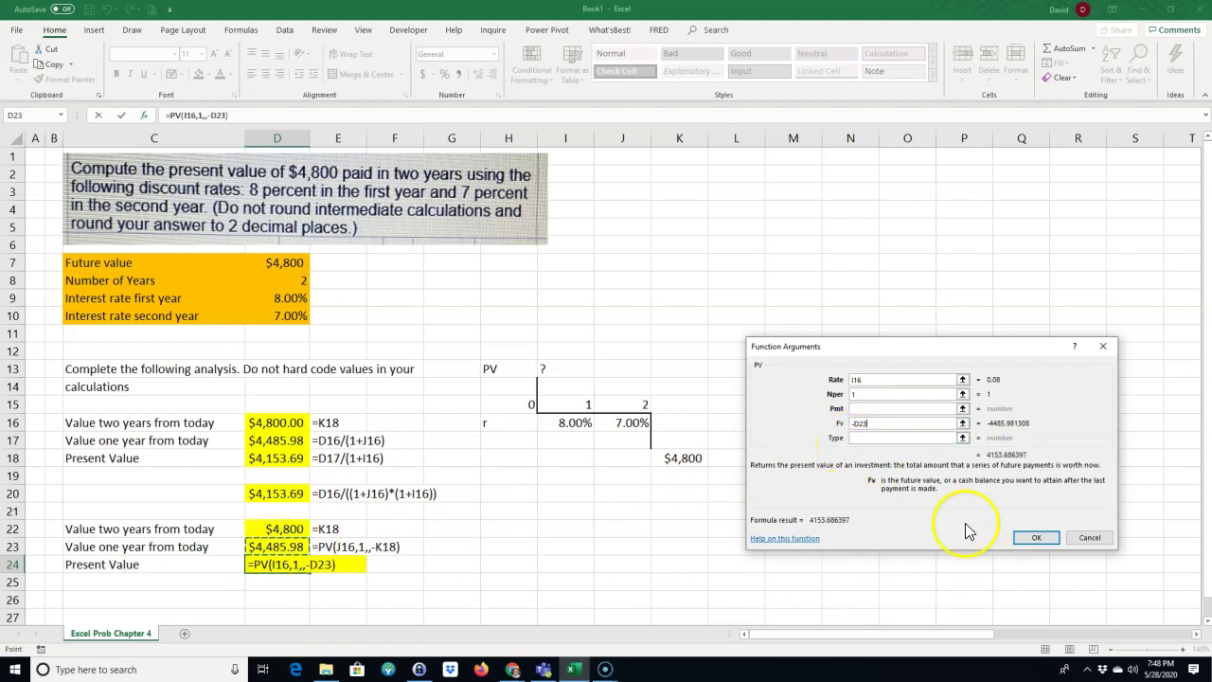
click(1036, 539)
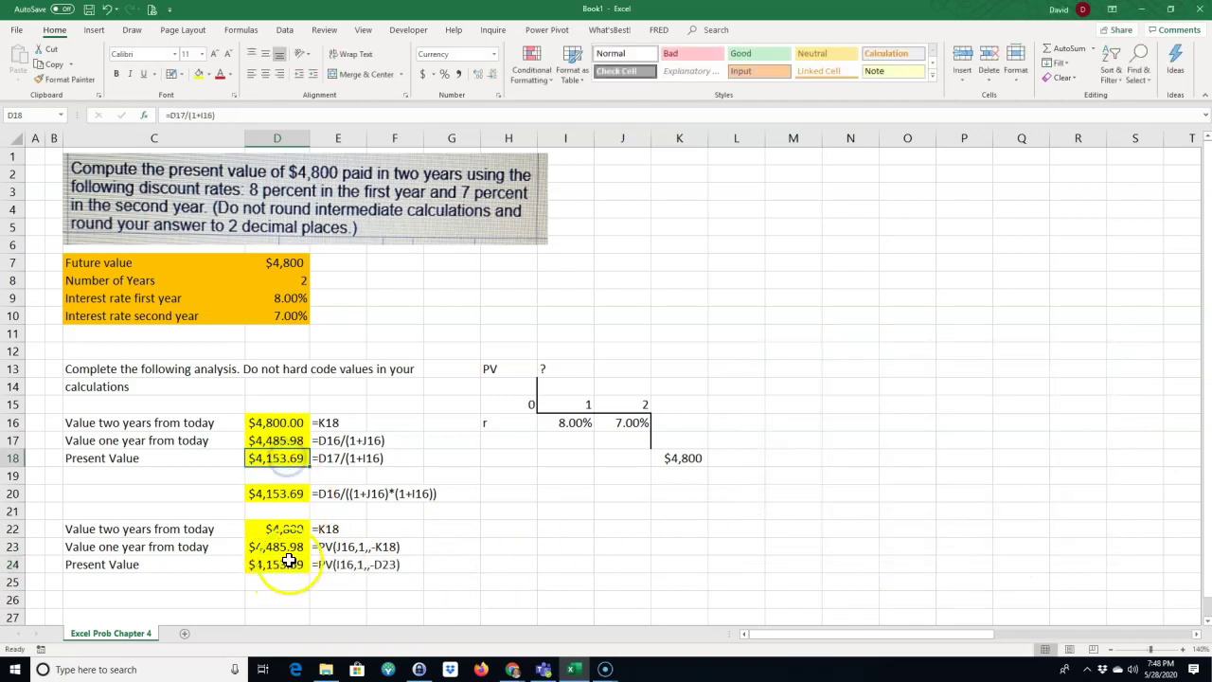
click(488, 560)
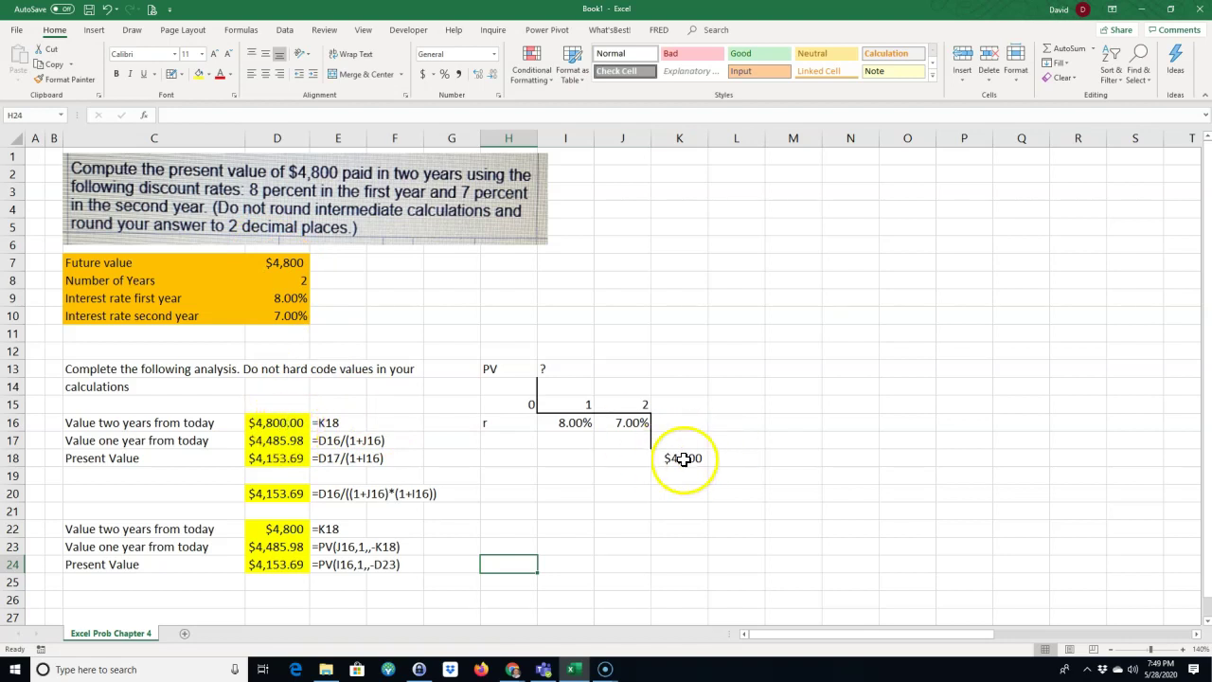
Relink the value two years from today in D16 to the future value input with =D7
click(288, 425)
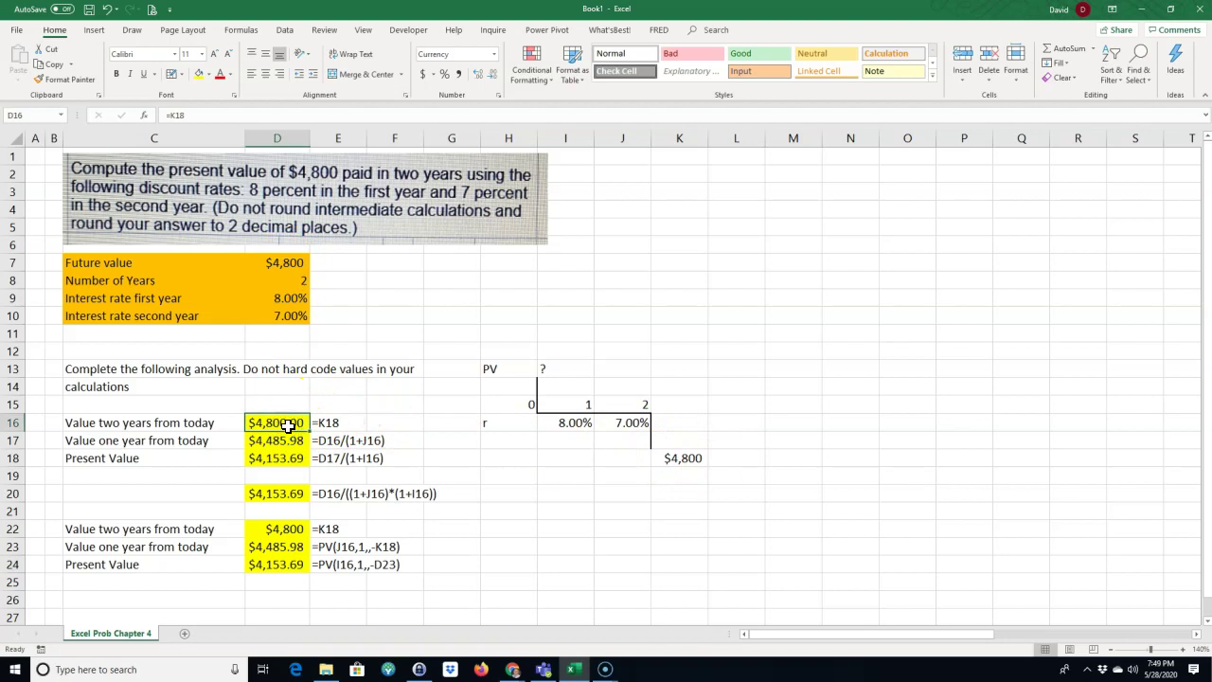
text(=)
click(288, 264)
key(Return)
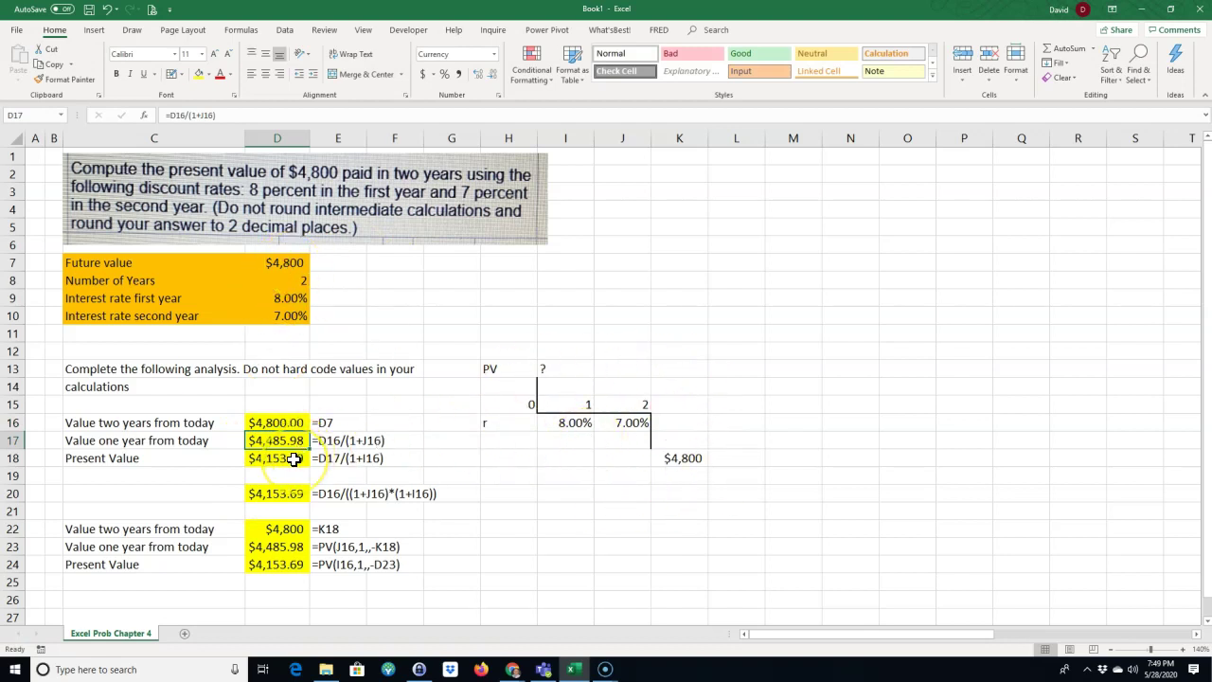
Rewrite the value one year from today in D17 as =D16/(1+D10), using the second-year rate input
text(=)
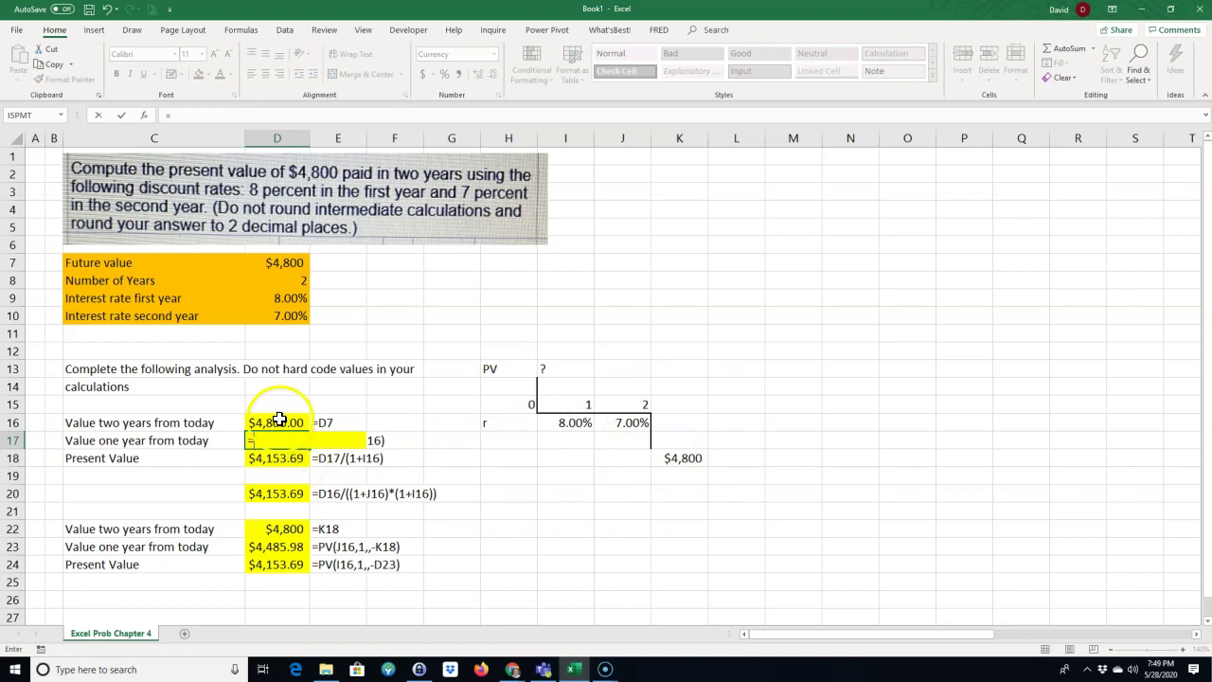
click(270, 422)
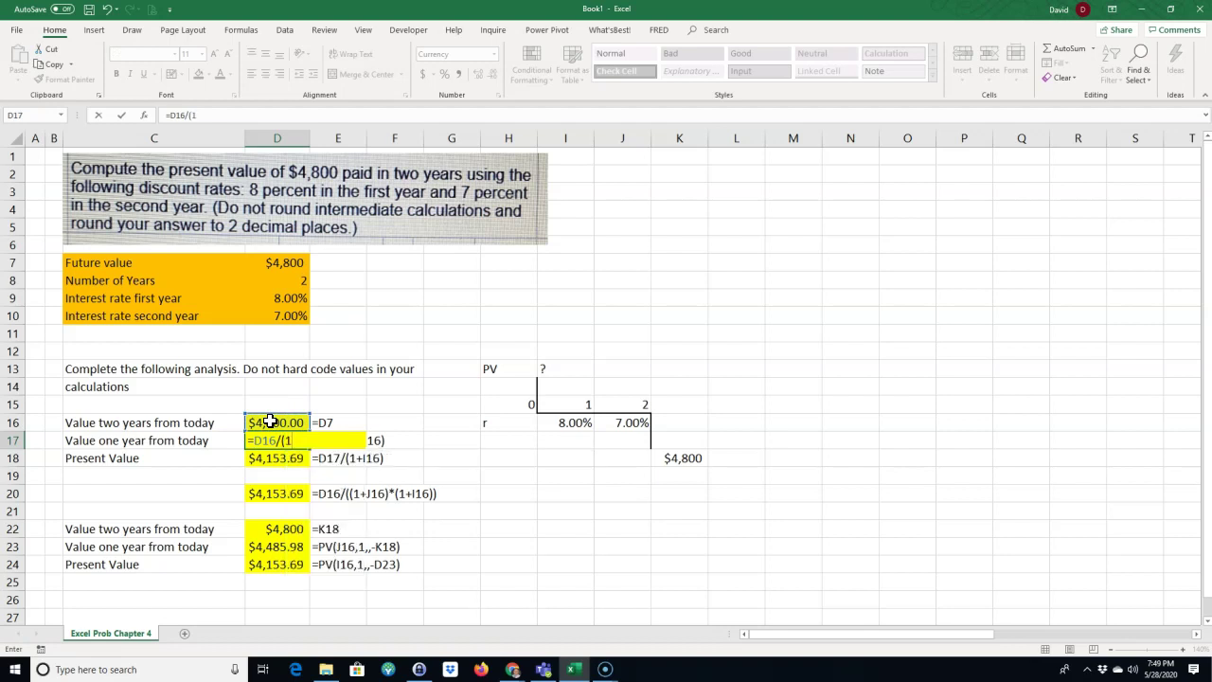
click(284, 318)
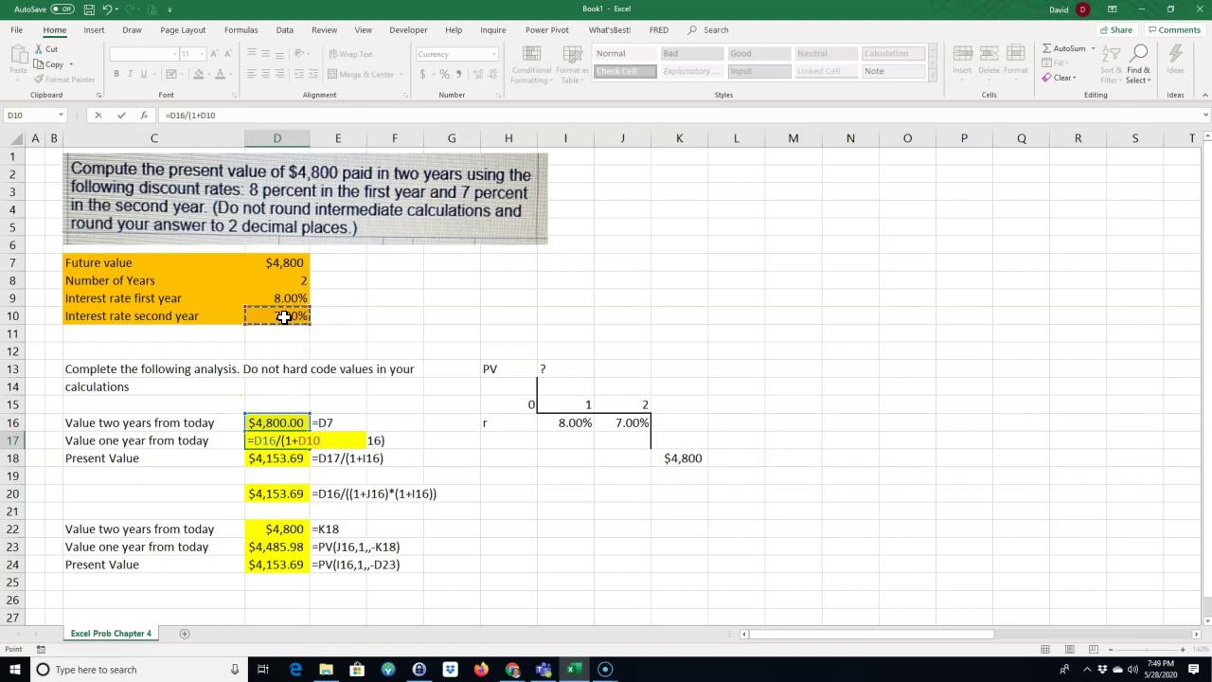
text())
key(Return)
Rewrite the present value in D18 as =D17/(1+D9), using the first-year rate input
text(=)
click(273, 442)
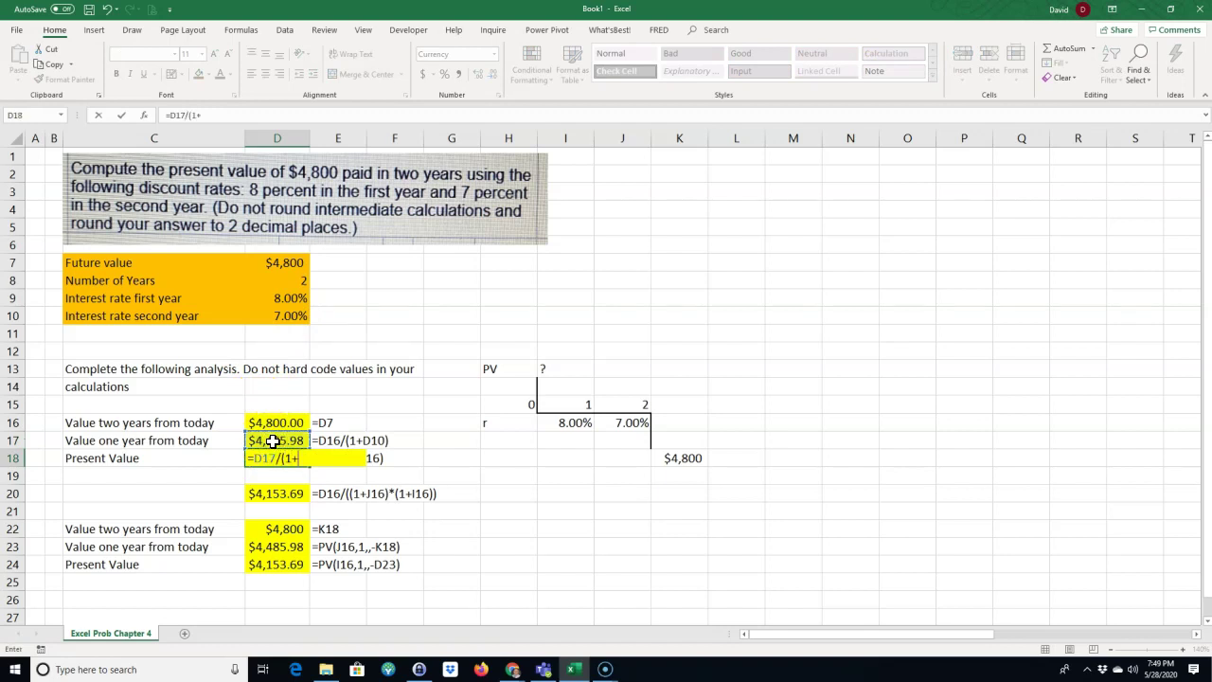
click(294, 299)
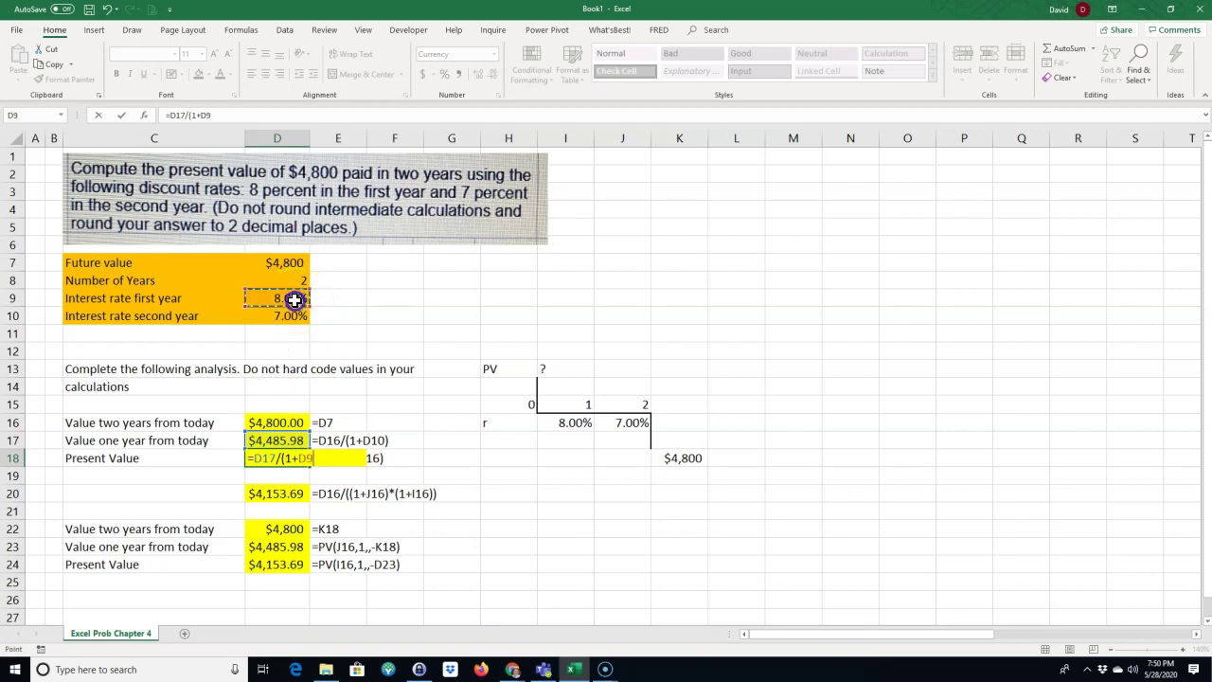
text())
key(Return)
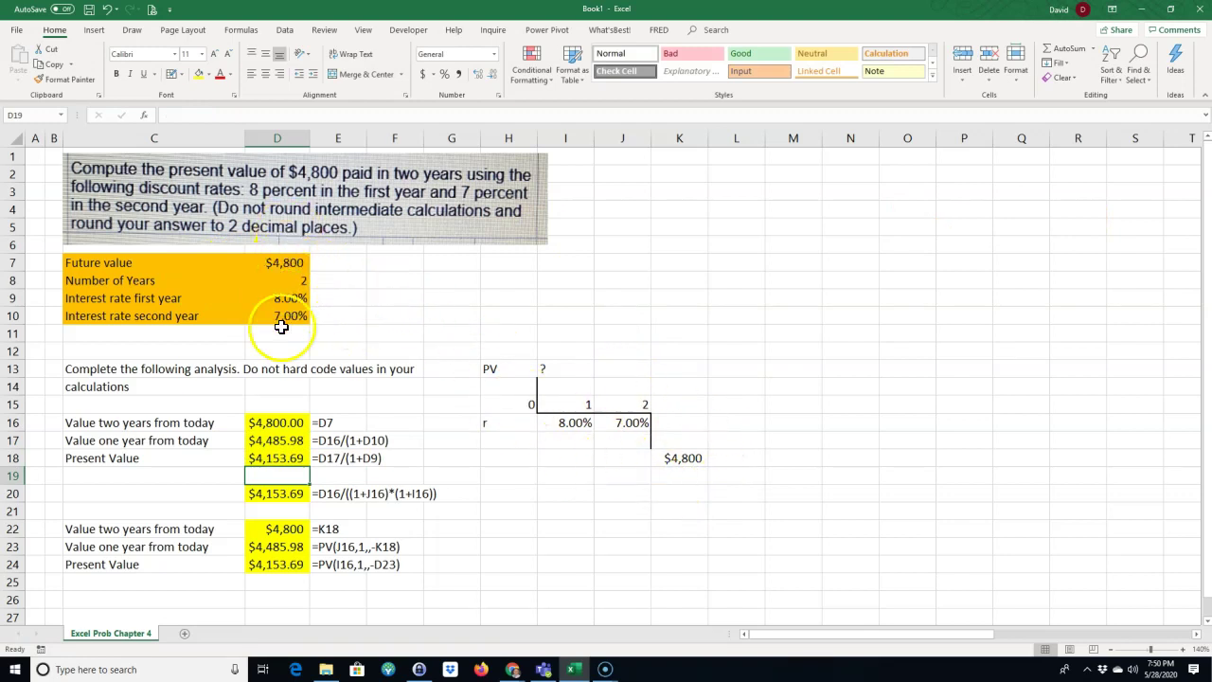
Relink the value two years from today in D22 to the first analysis block with =D16
click(279, 494)
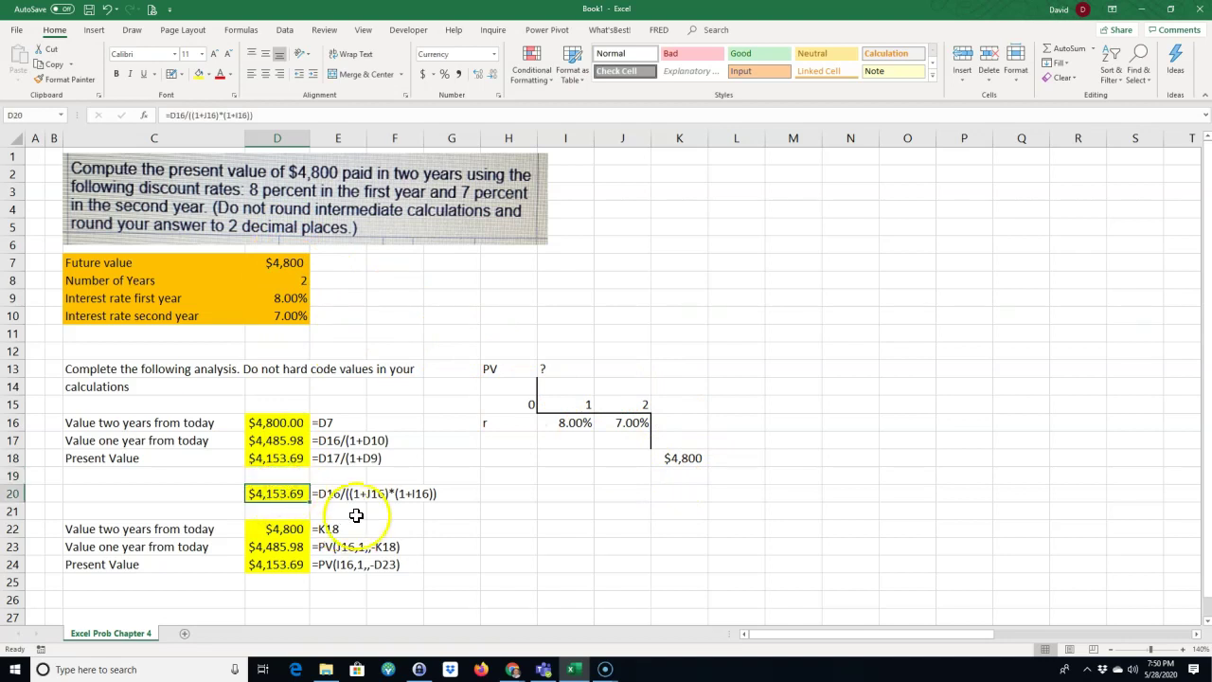
click(274, 529)
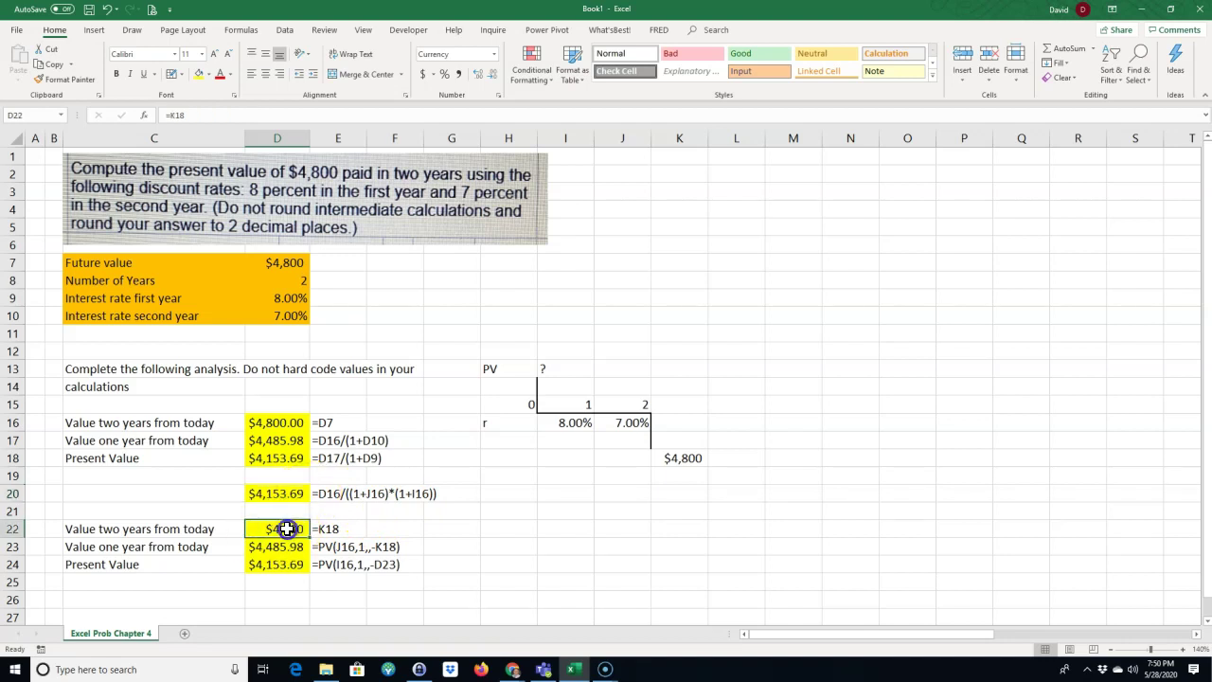
text(=)
click(267, 424)
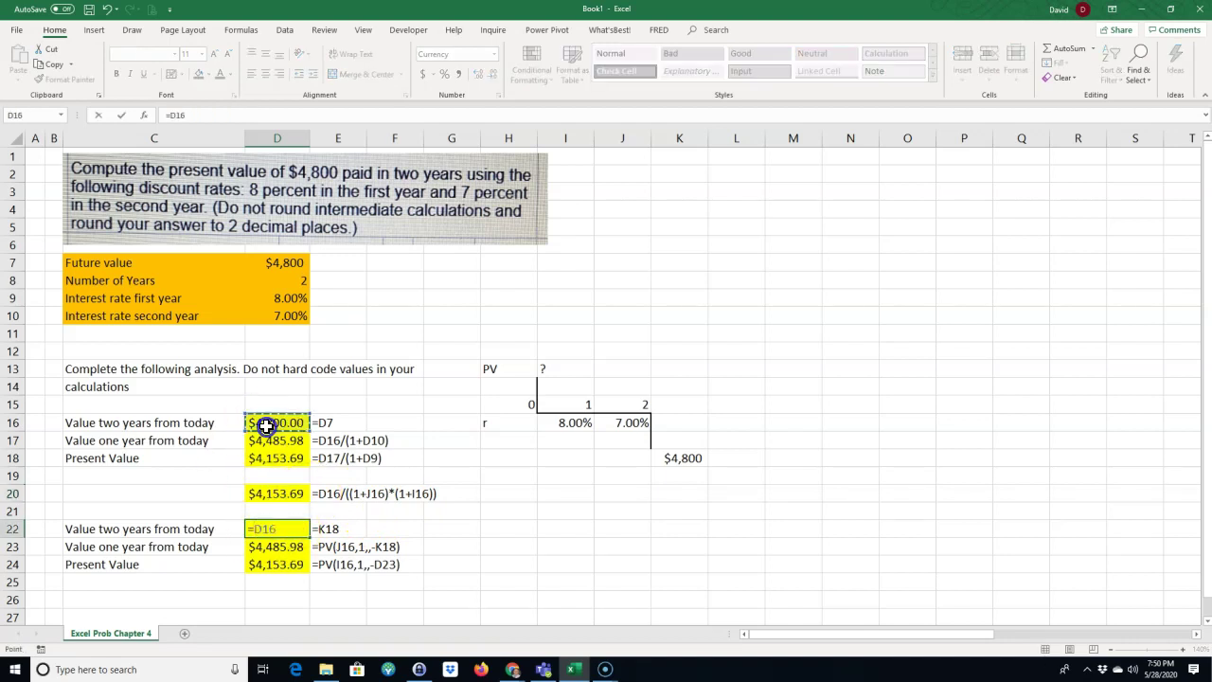
key(Return)
Re-enter the value one year from today in D23 with the PV function as =PV(D10,1,,-D22)
text(=pv()
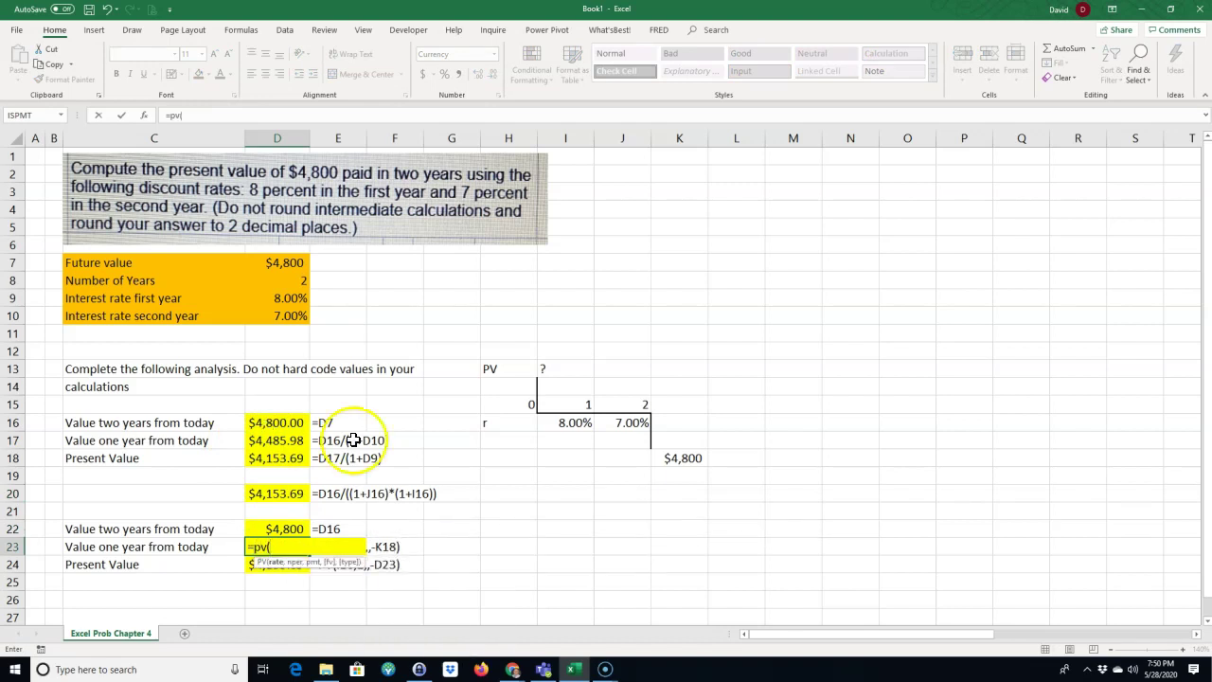
click(290, 315)
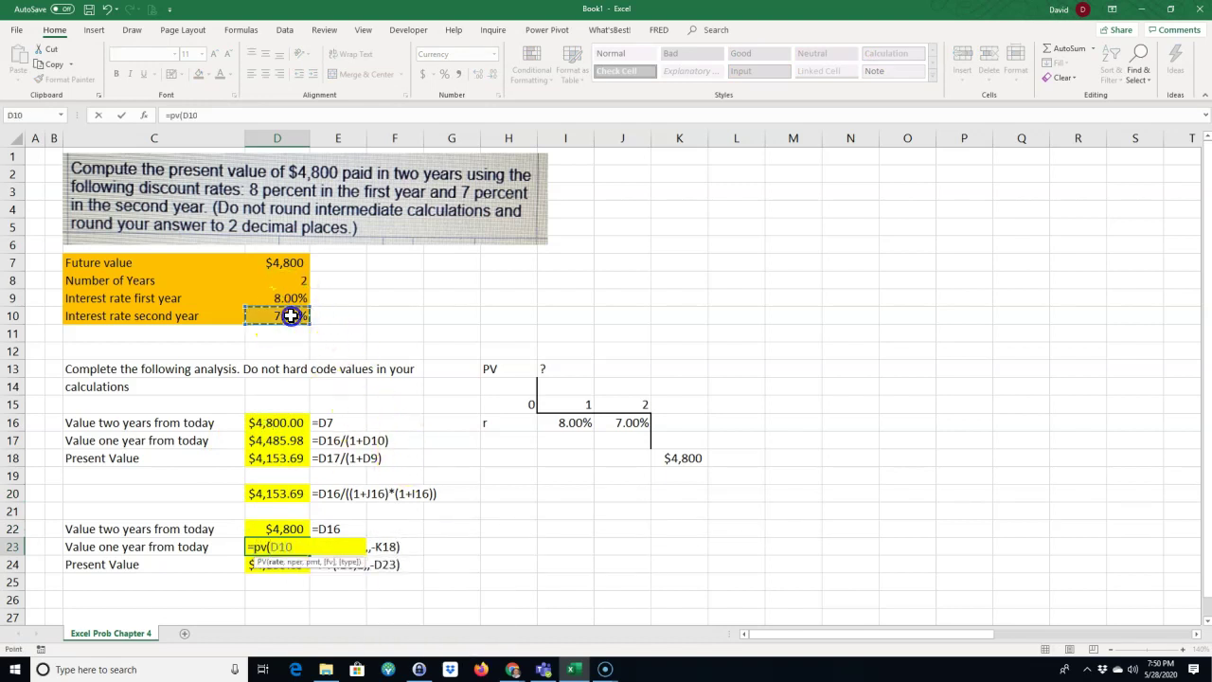
text(,)
text(1mm)
key(BackSpace)
key(BackSpace)
text(,,)
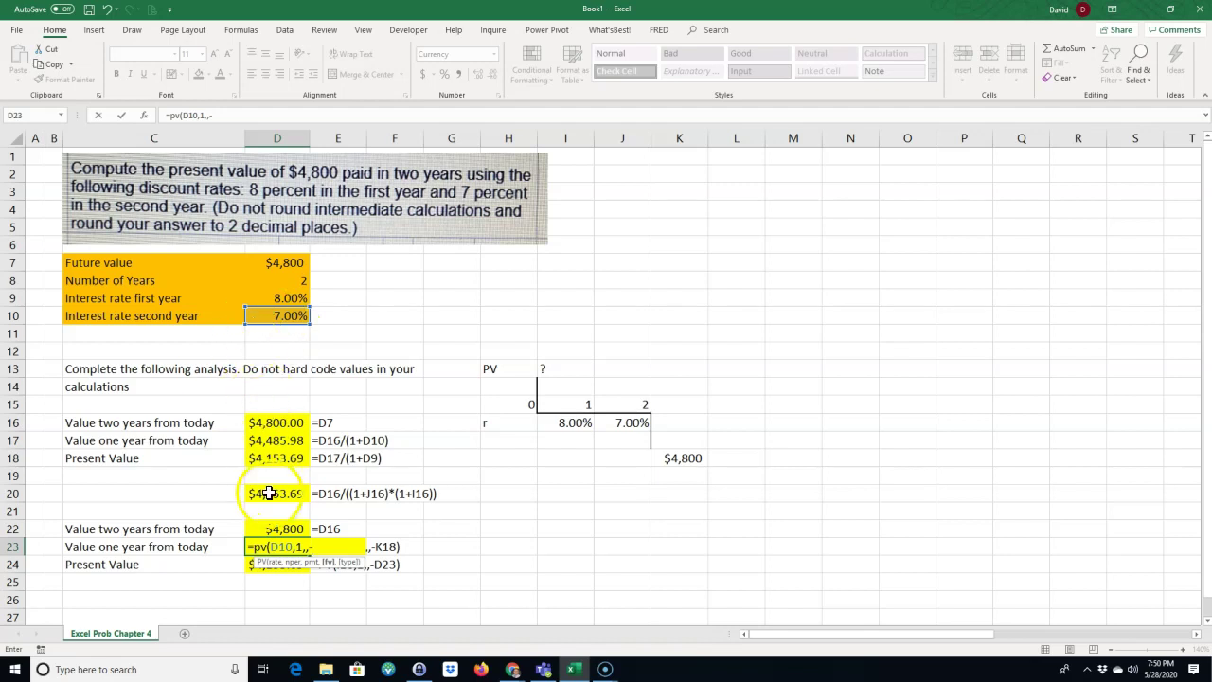
text(-)
click(277, 528)
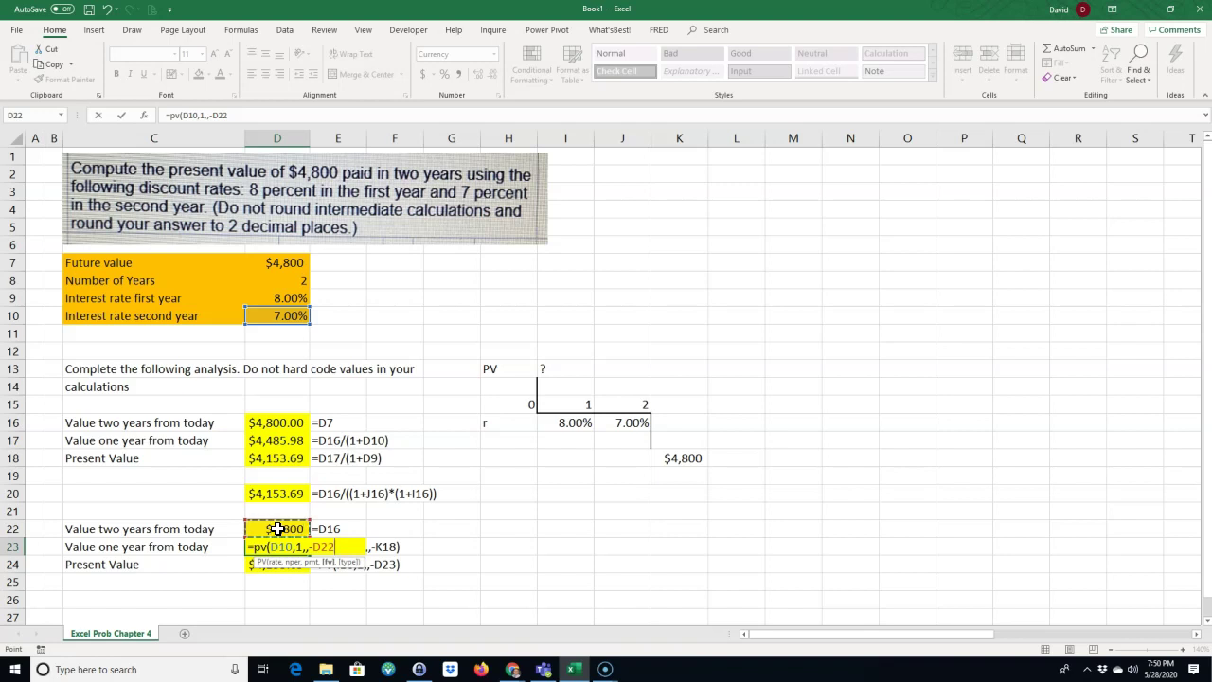
key(Return)
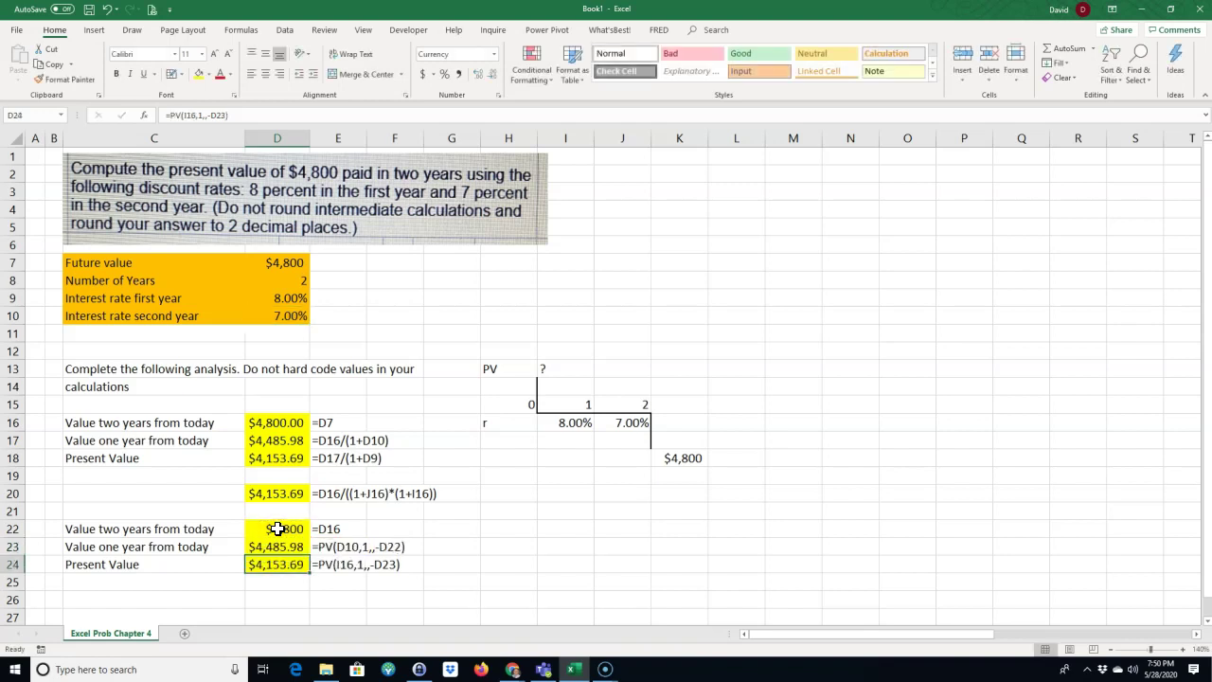
drag(284, 263, 293, 291)
drag(559, 369, 690, 455)
click(568, 546)
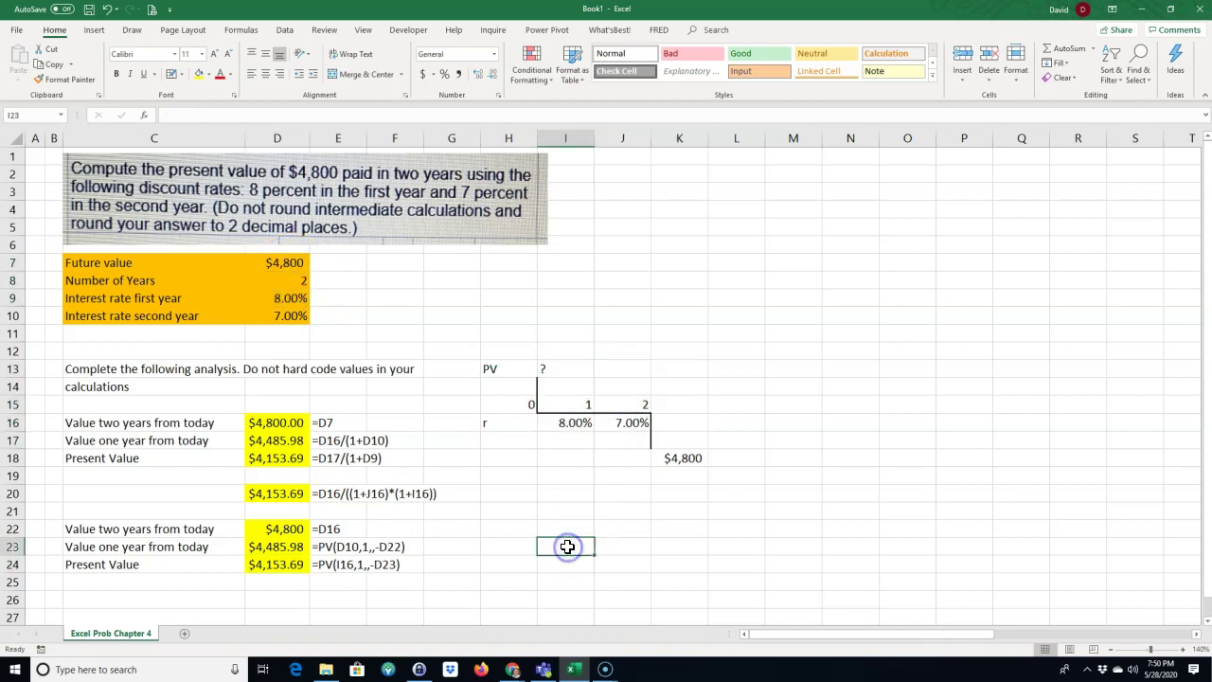
click(552, 545)
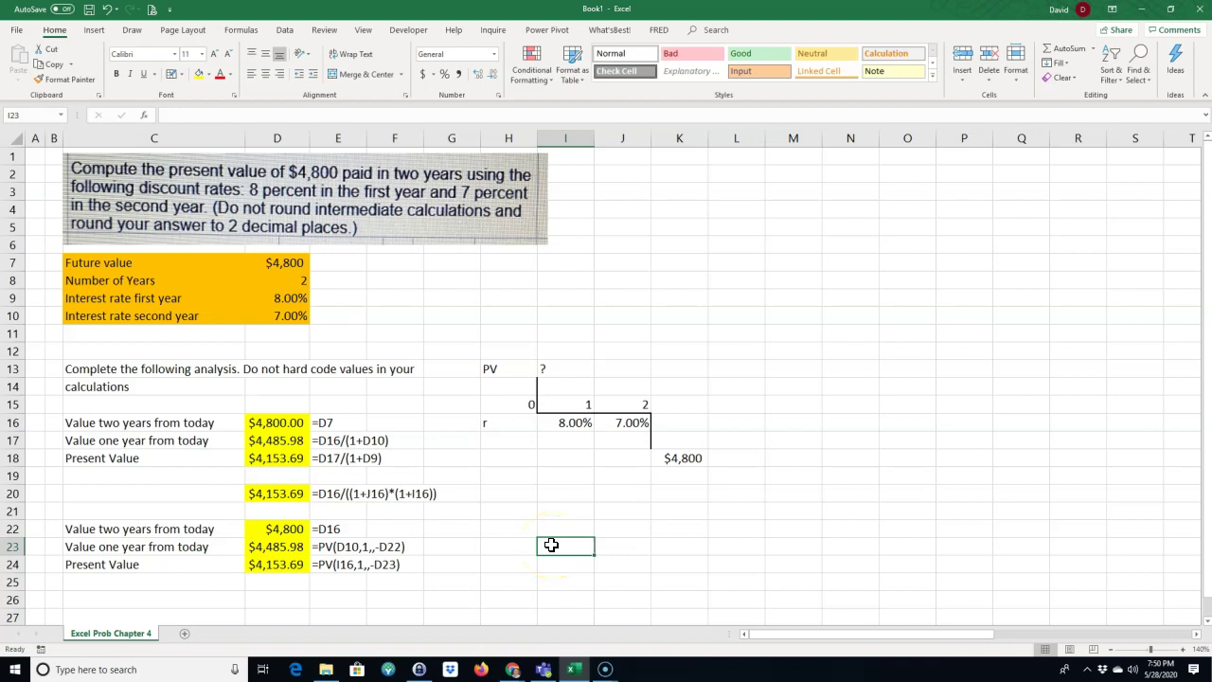